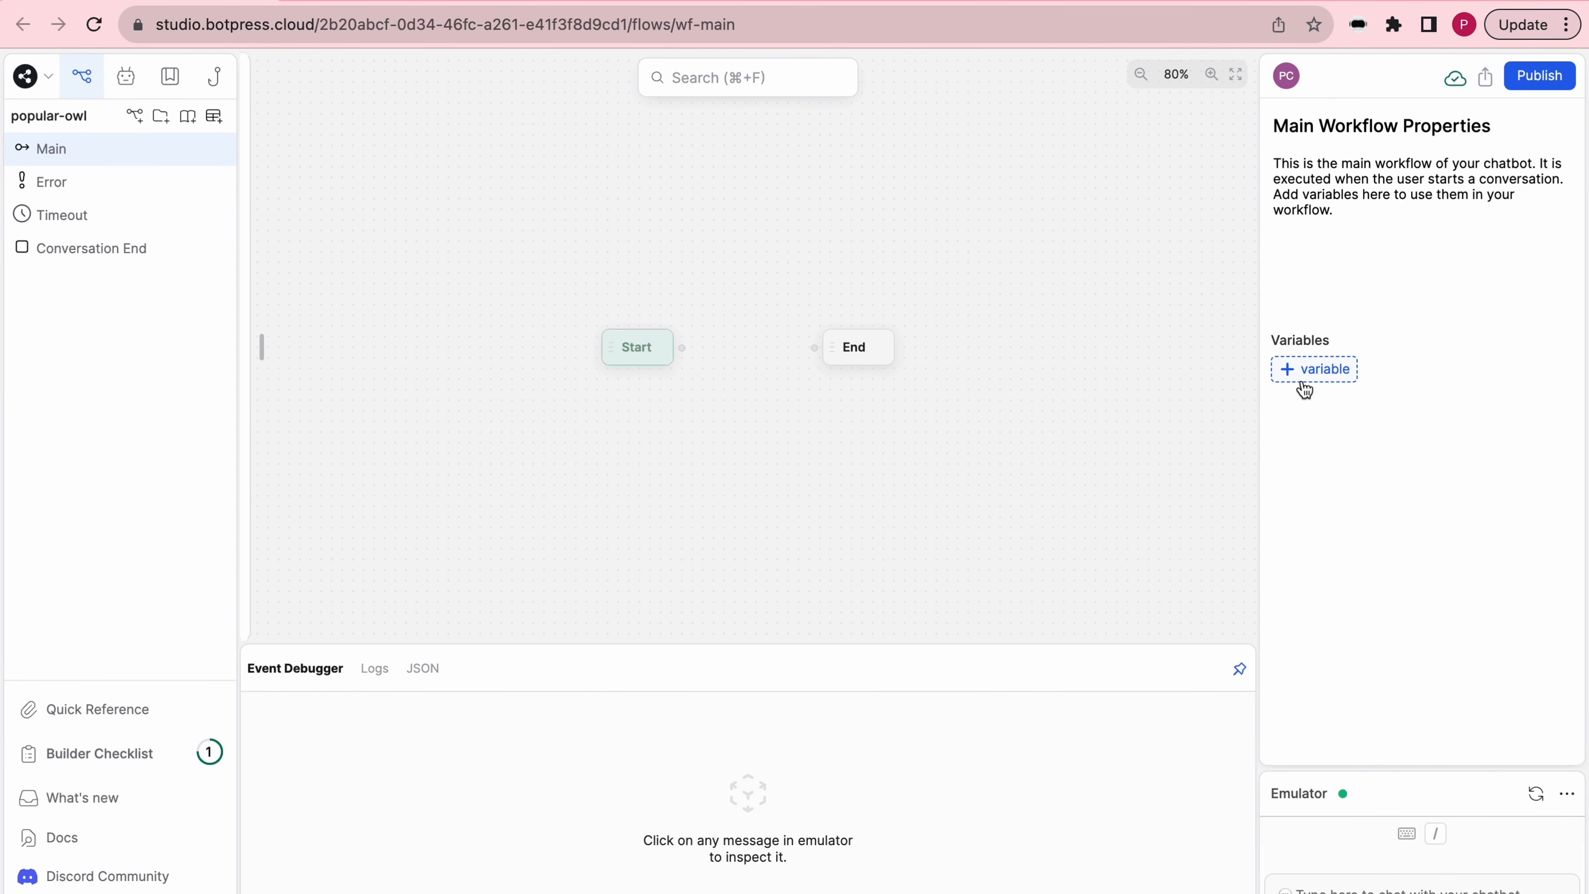
- Add a Boolean workflow variable named zapierTest to the Main workflow
left_click(1305, 388)
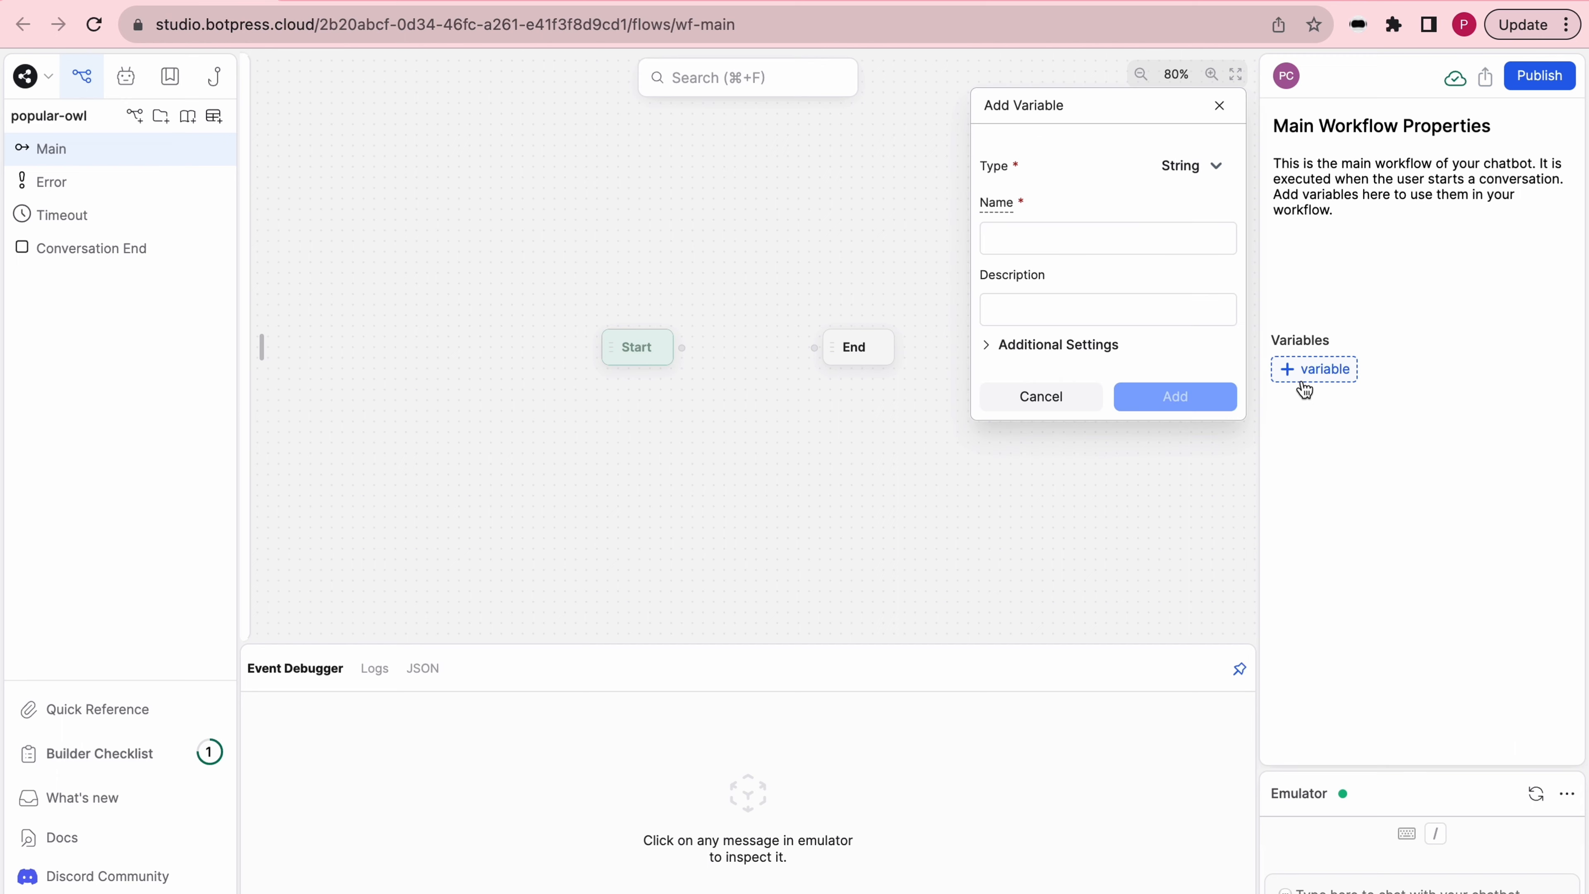
left_click(1190, 178)
left_click(1214, 261)
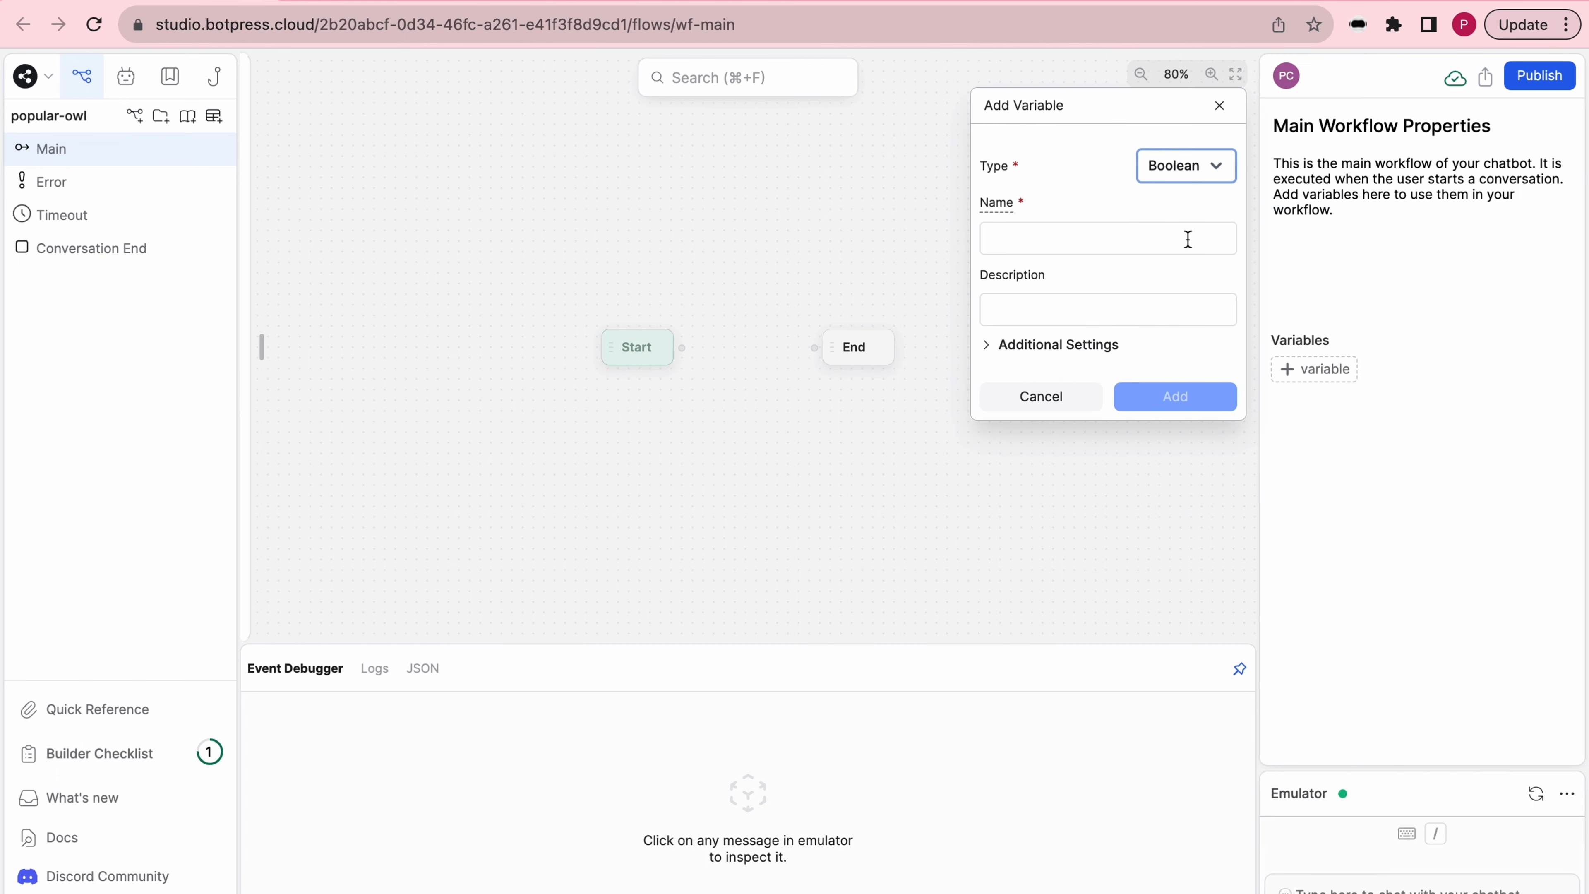
left_click(1184, 237)
type("zapierTest")
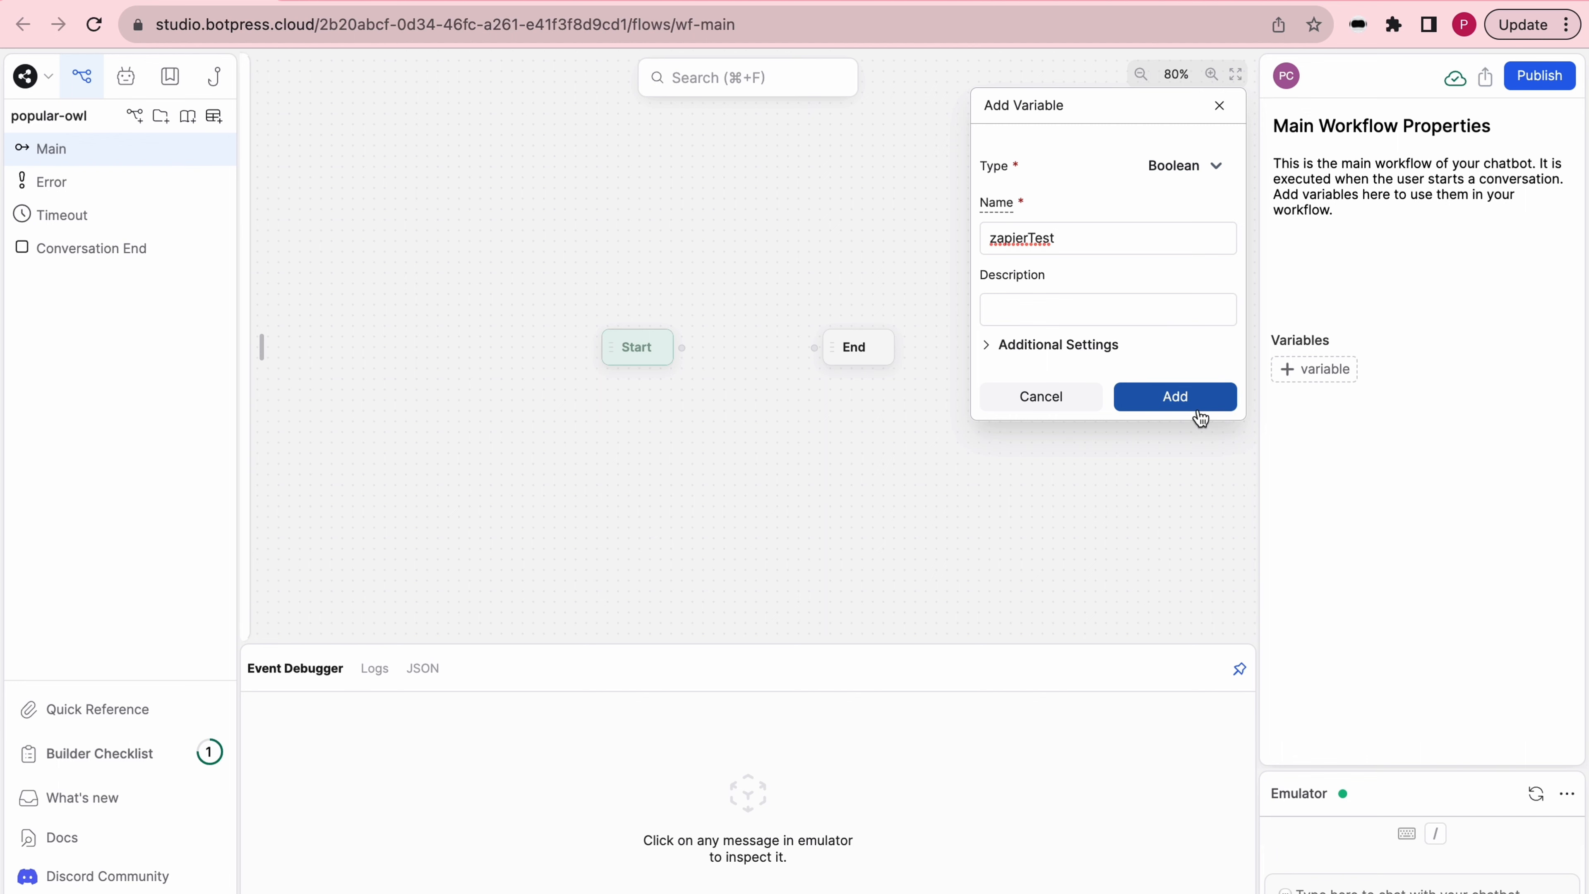
left_click(1199, 410)
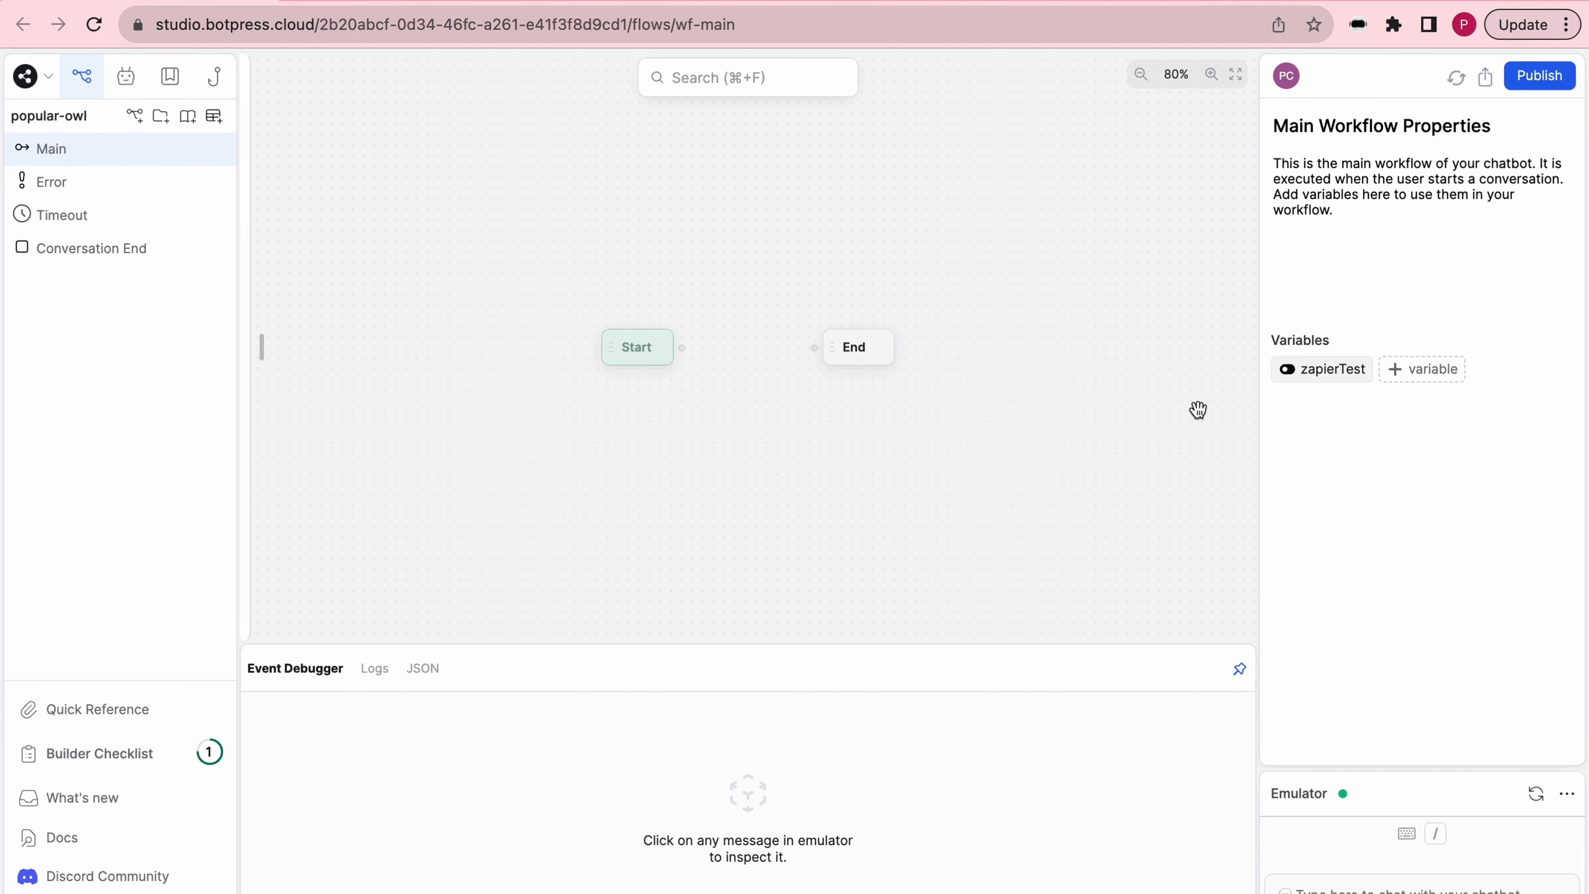
- Create a standard node connected to the Start node and name it Capture_Node
left_click_drag(684, 348, 741, 306)
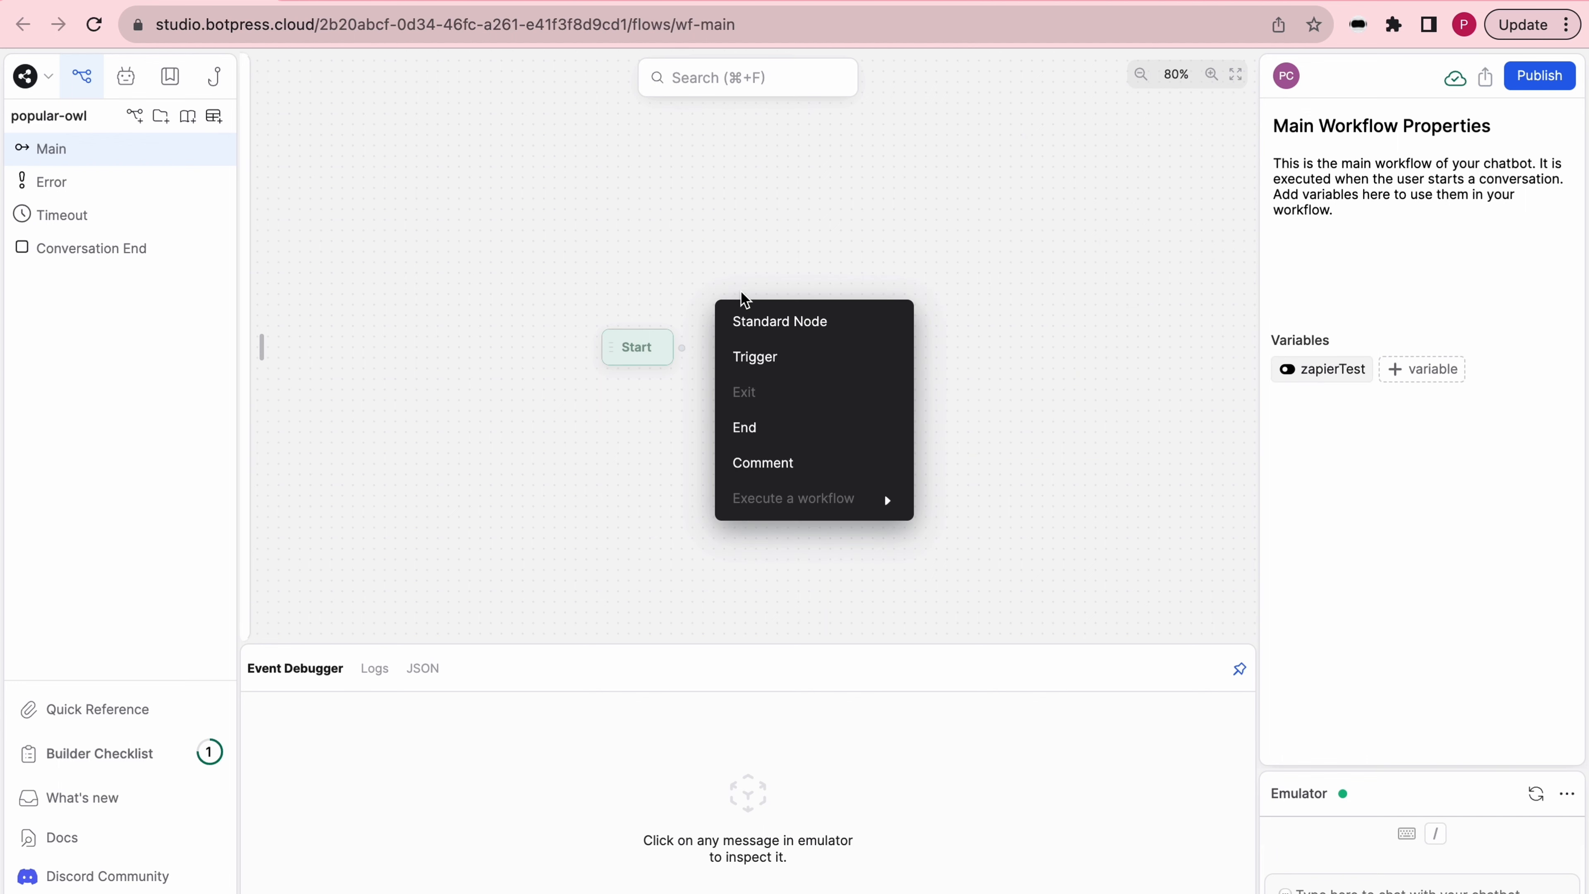
left_click(745, 319)
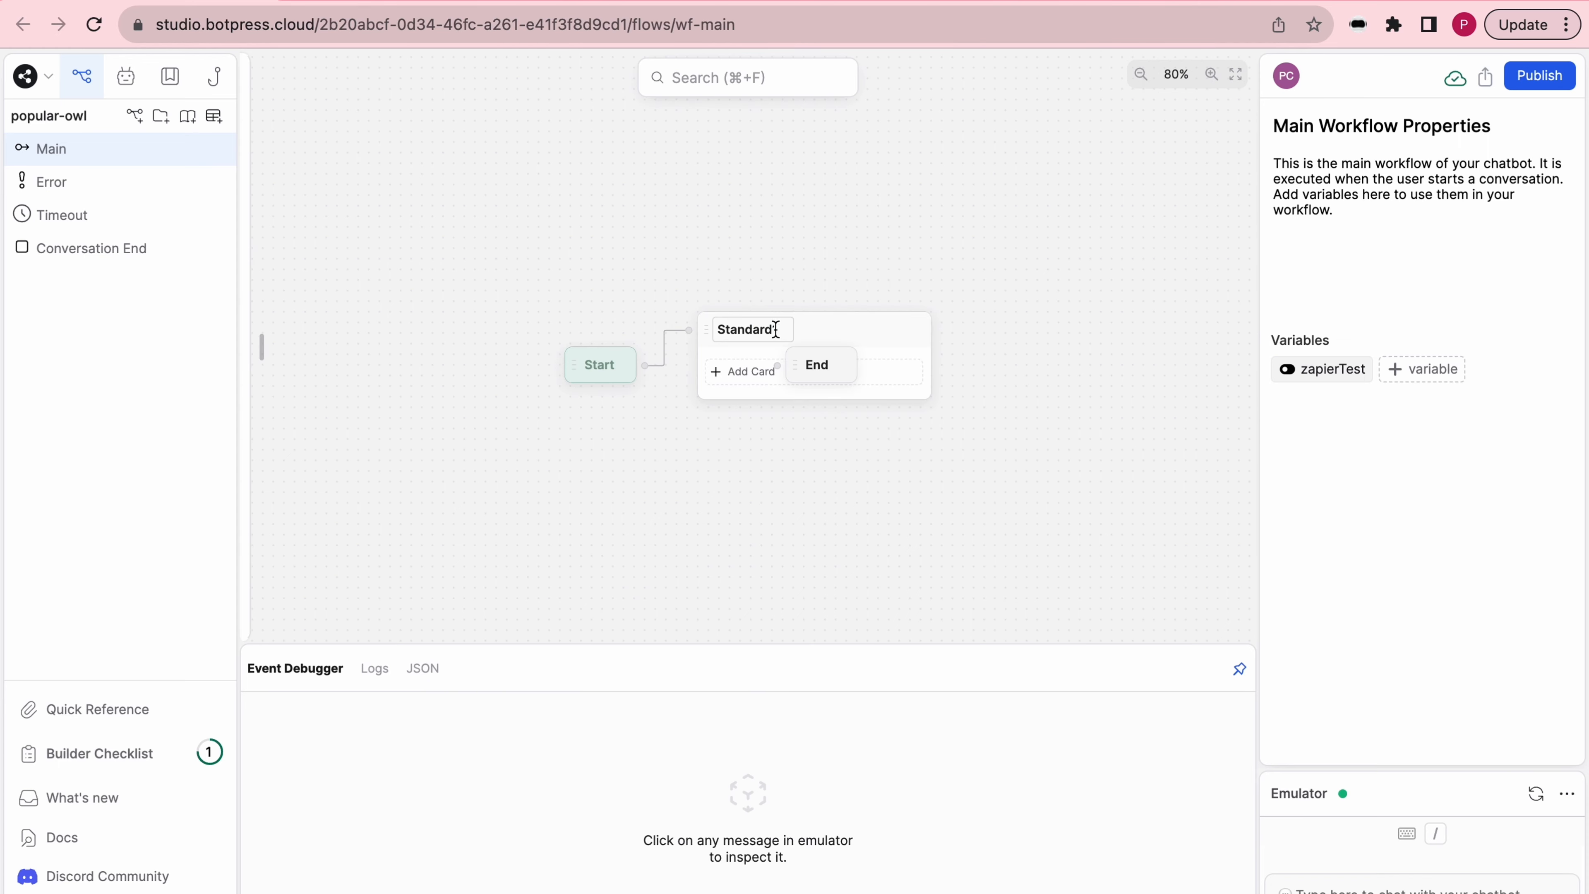
type("Capture_Node")
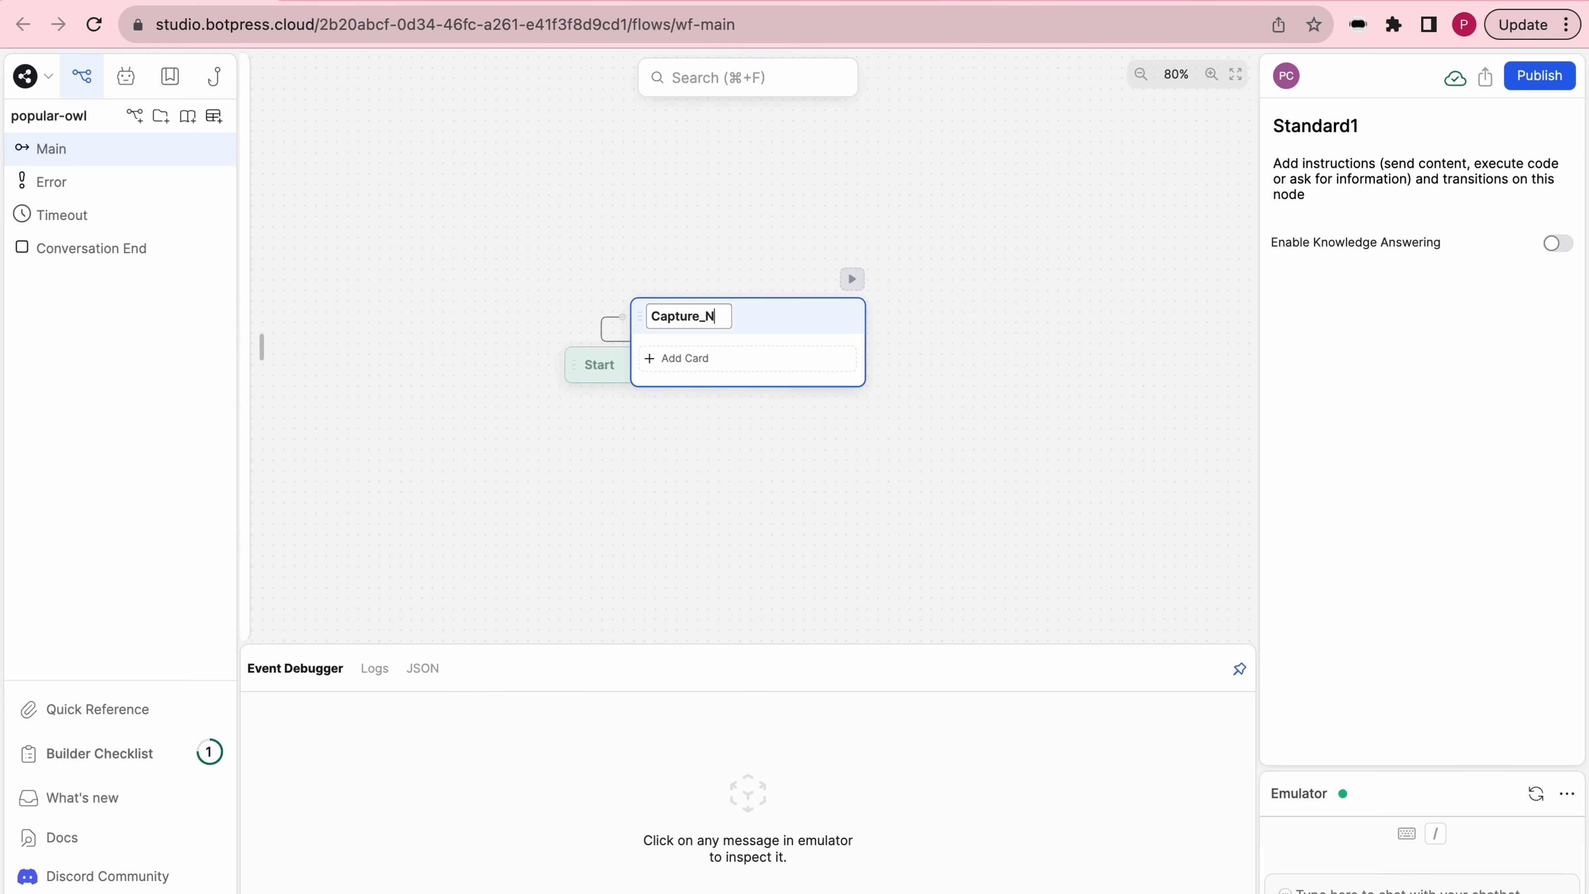
- Add a Text card to Capture_Node with the message "Hey there! I am going to ask you a few questions."
left_click(685, 358)
left_click(299, 176)
left_click(1348, 230)
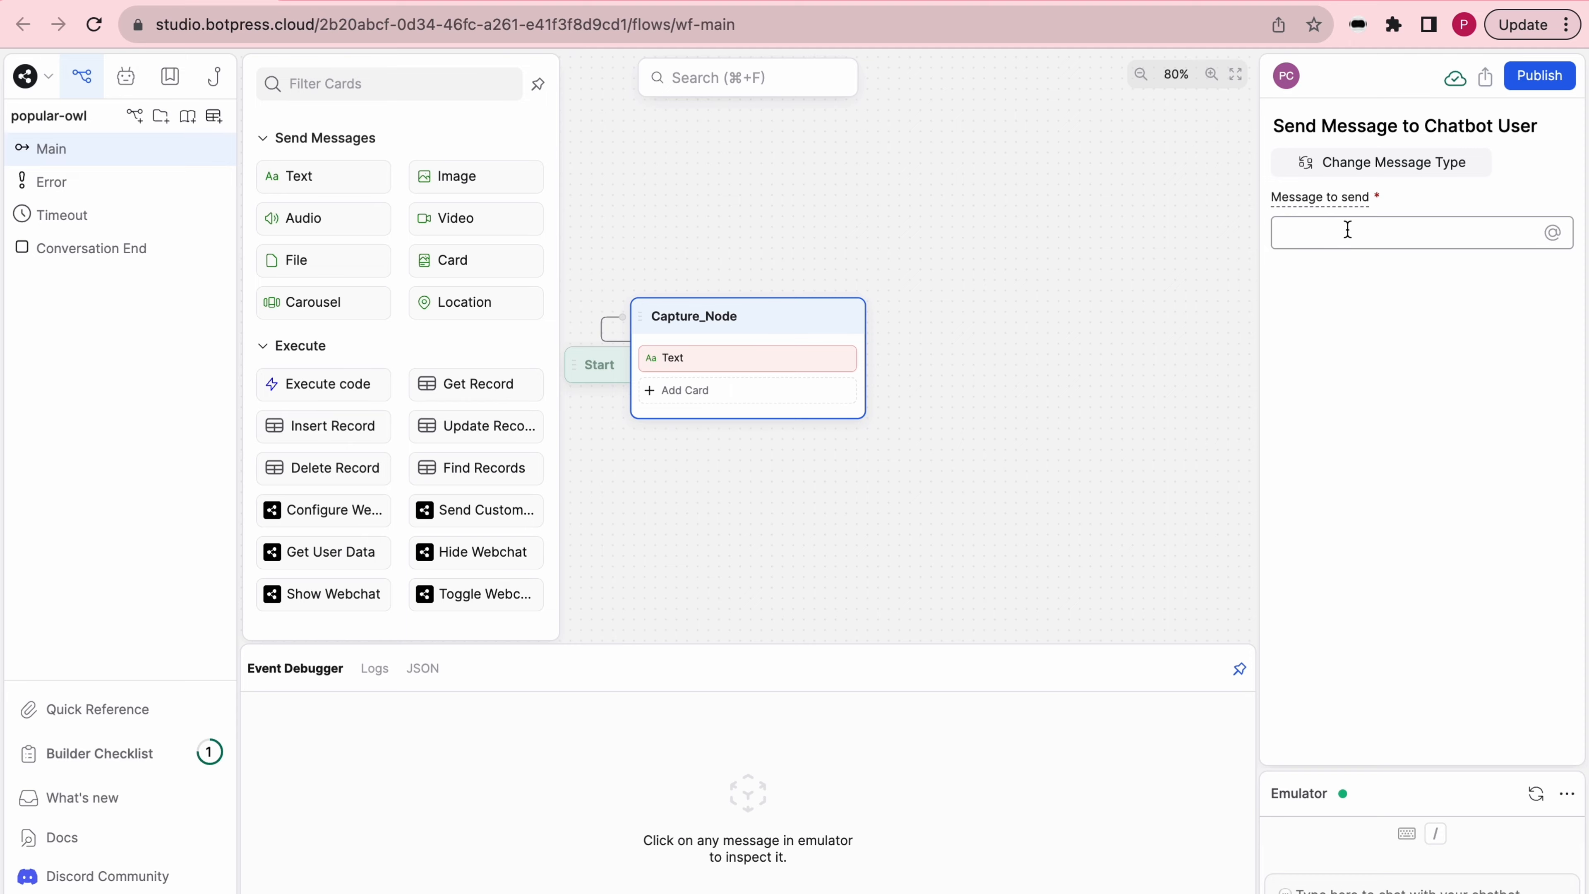
type("Hey there! ")
type("I am going to ask you a few questions")
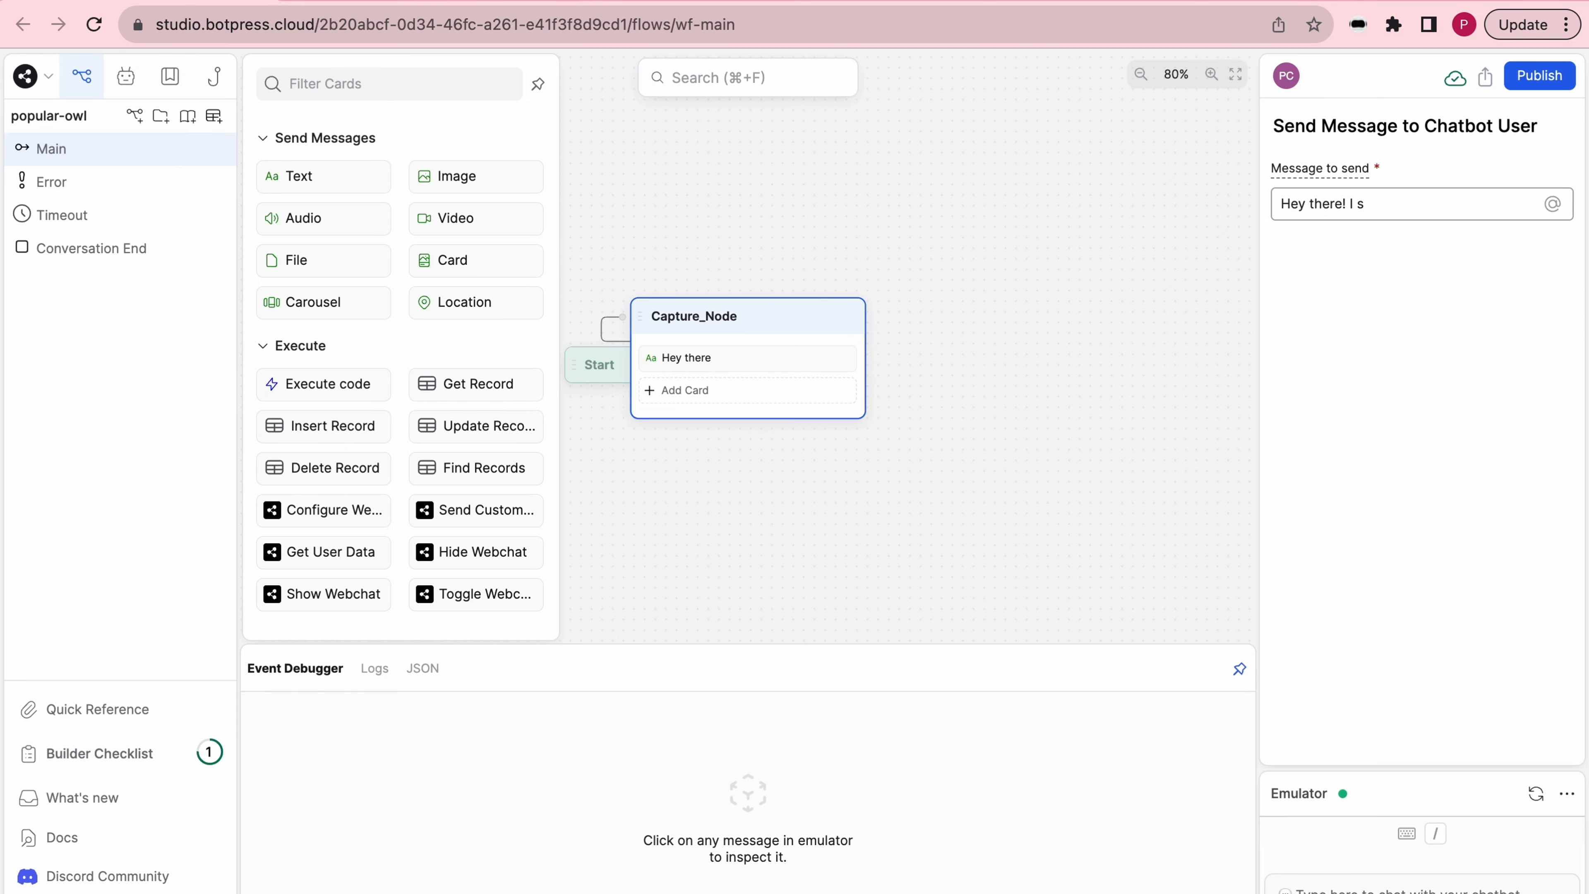
type(".")
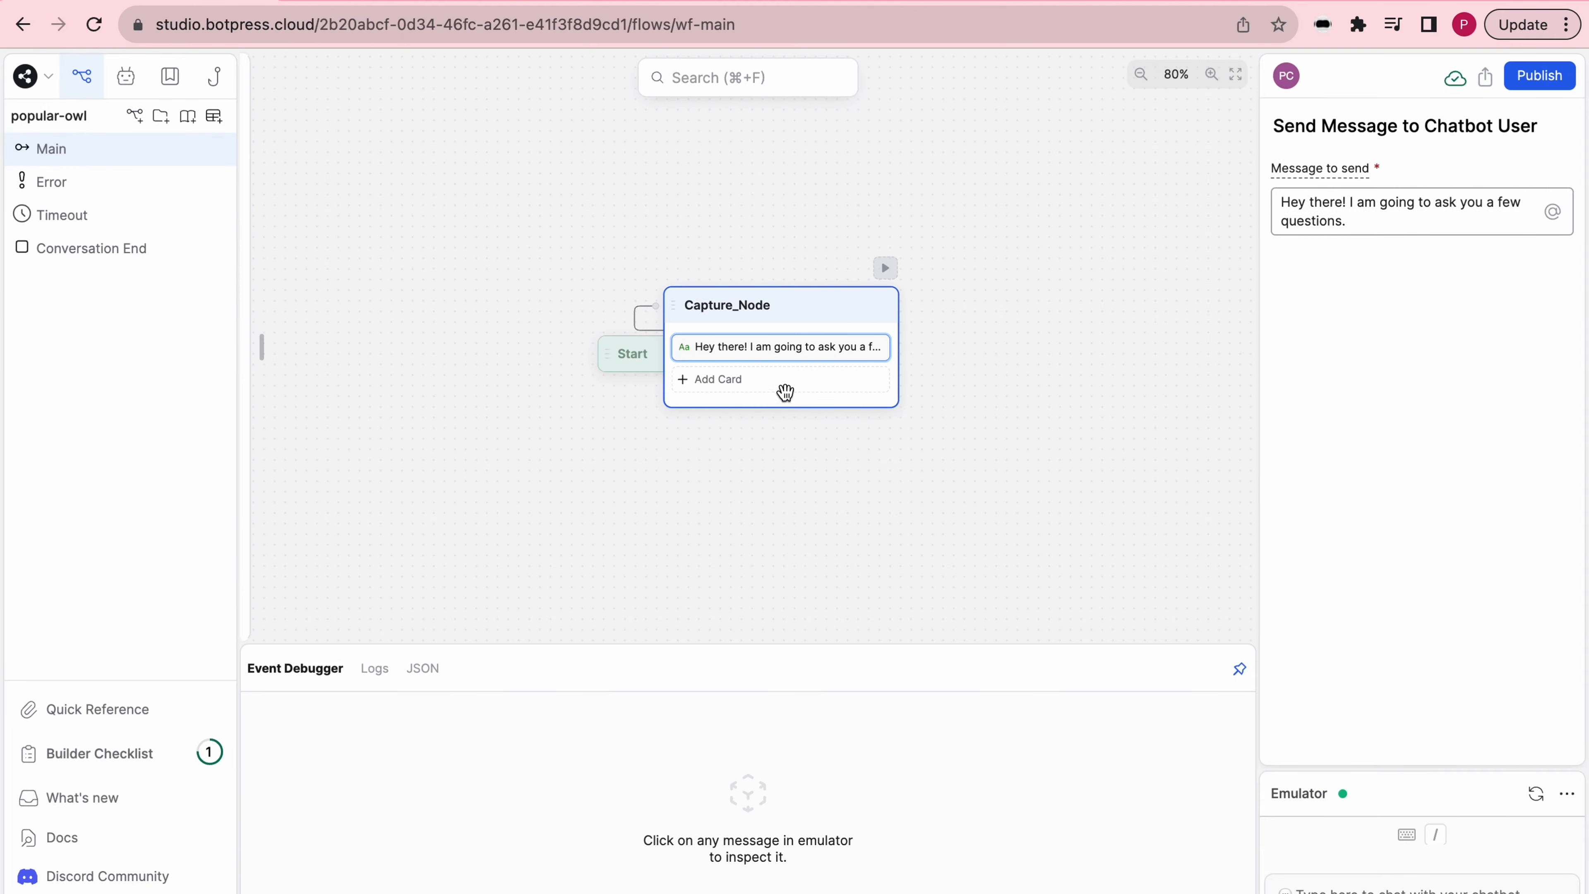
- Add a Person Name capture card to Capture_Node asking "What is your full name?" and store the result in a new variable name
left_click(784, 383)
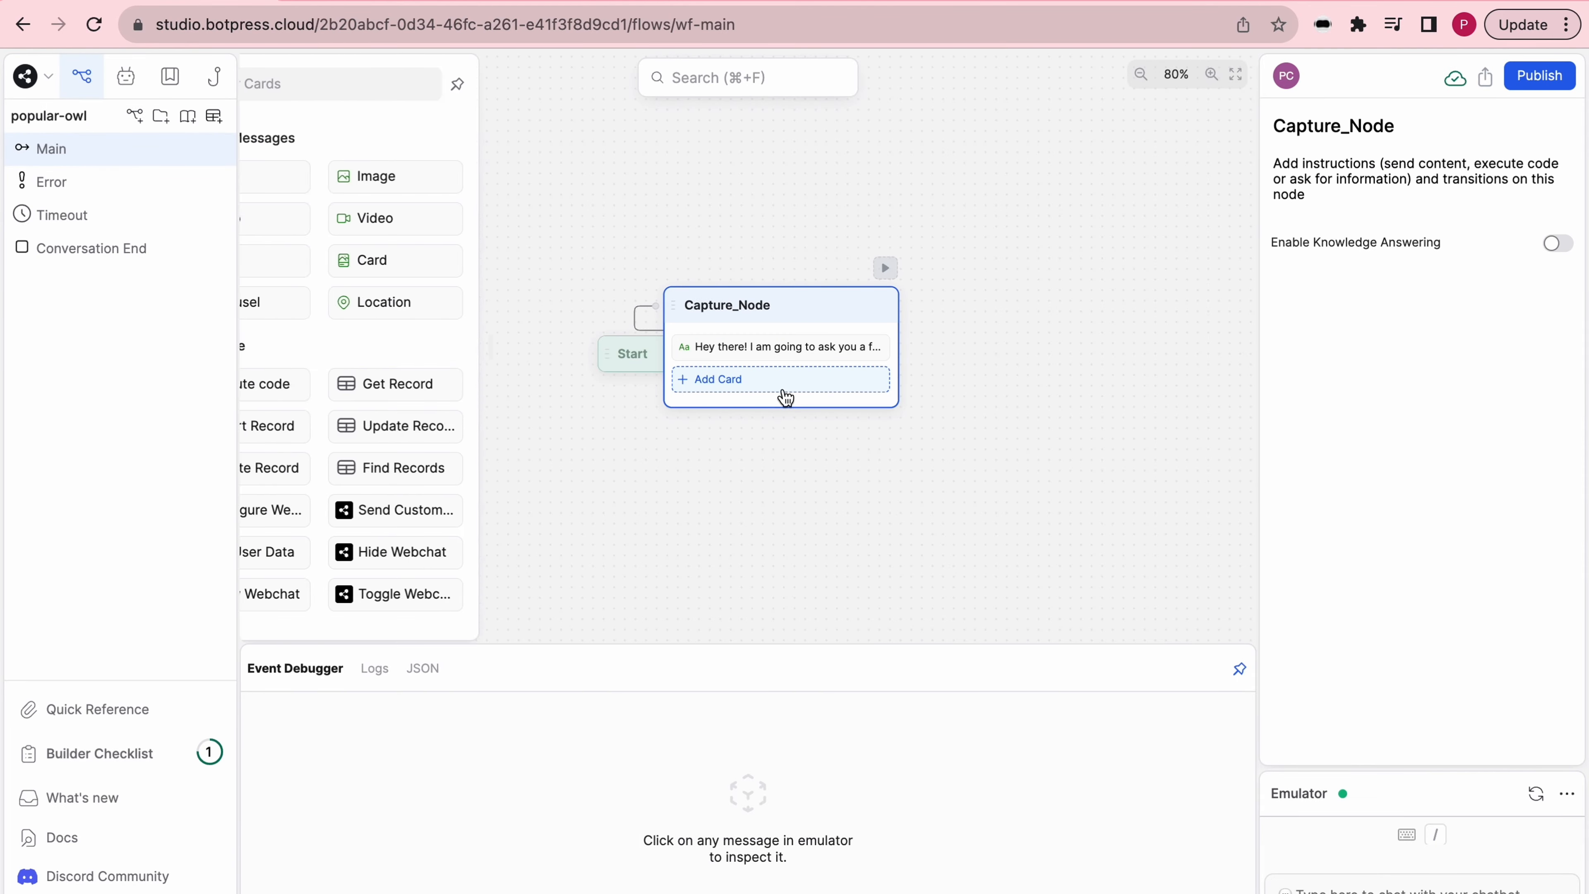
scroll(404, 405, "down", 15)
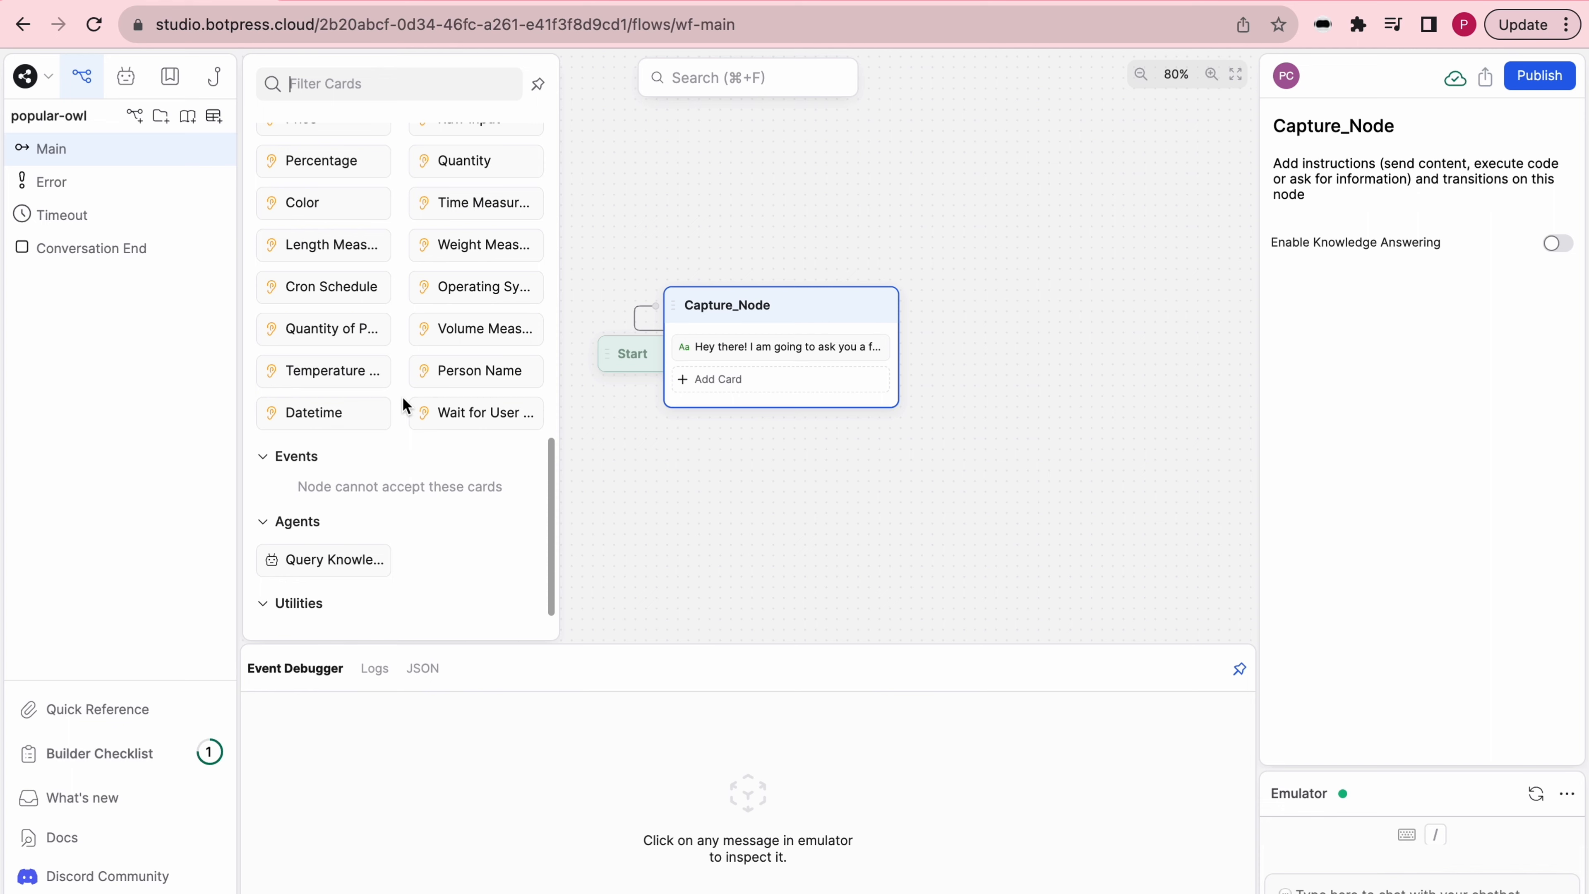
scroll(405, 406, "up", 3)
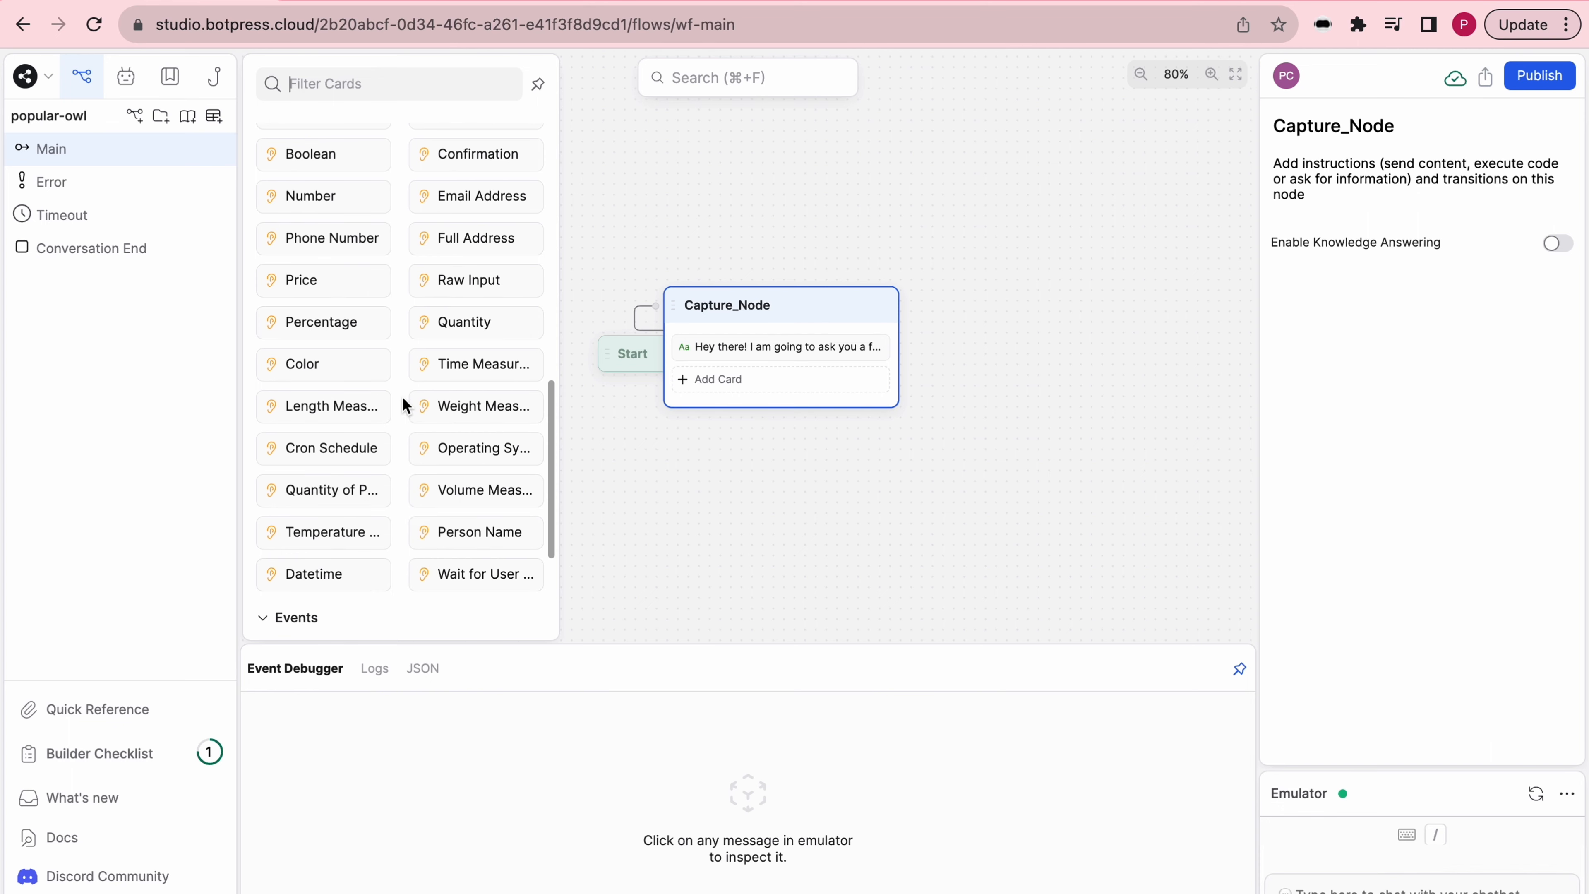
left_click(486, 529)
left_click_drag(1339, 363, 1208, 365)
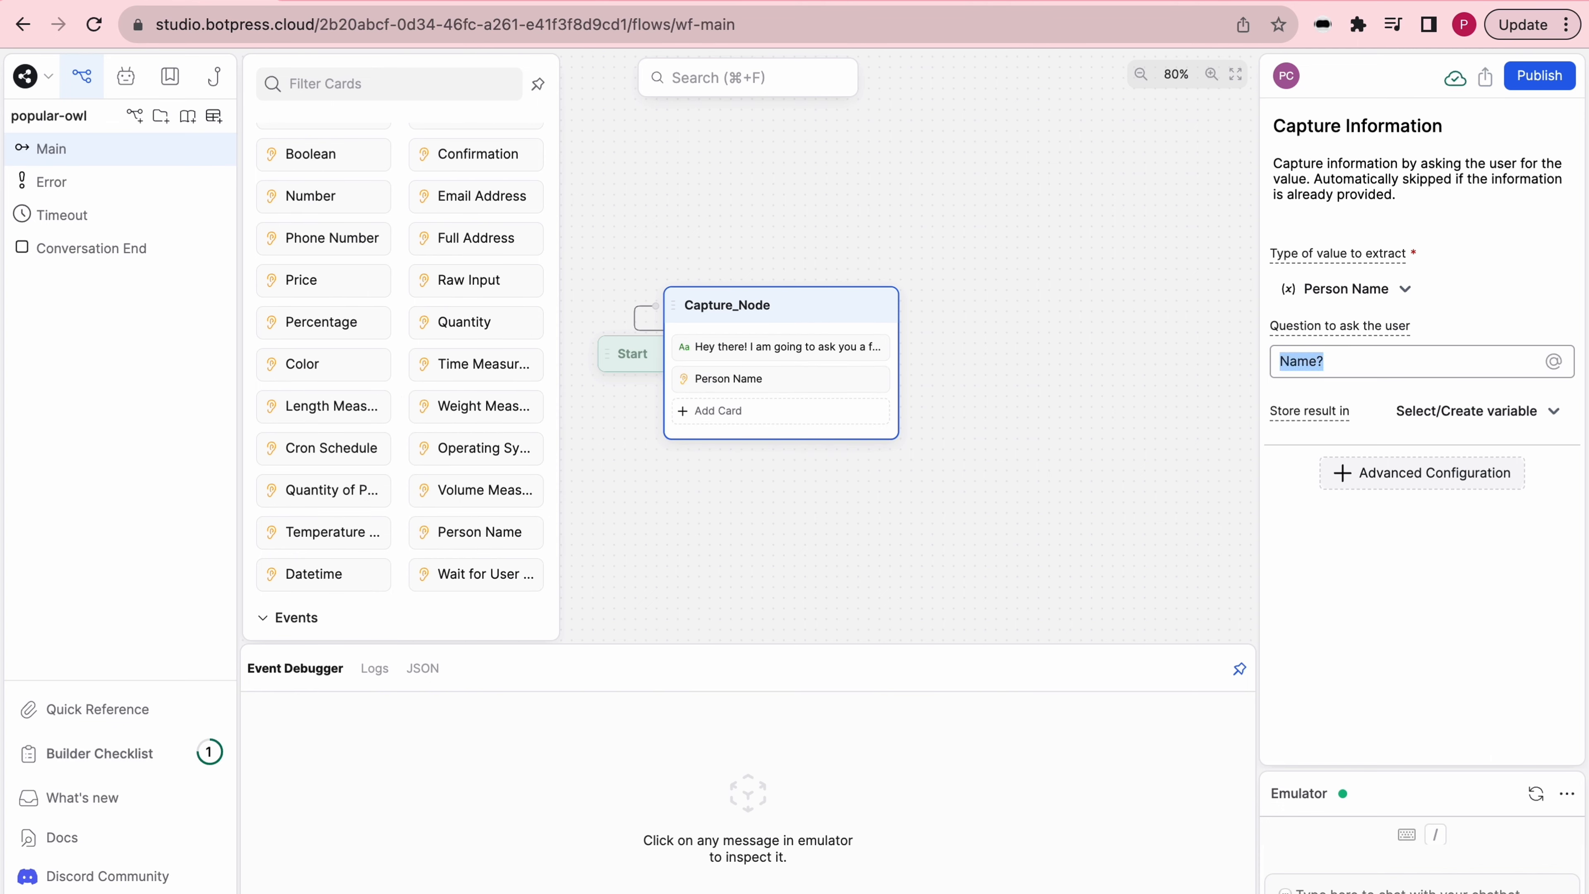
type("What is your full nam")
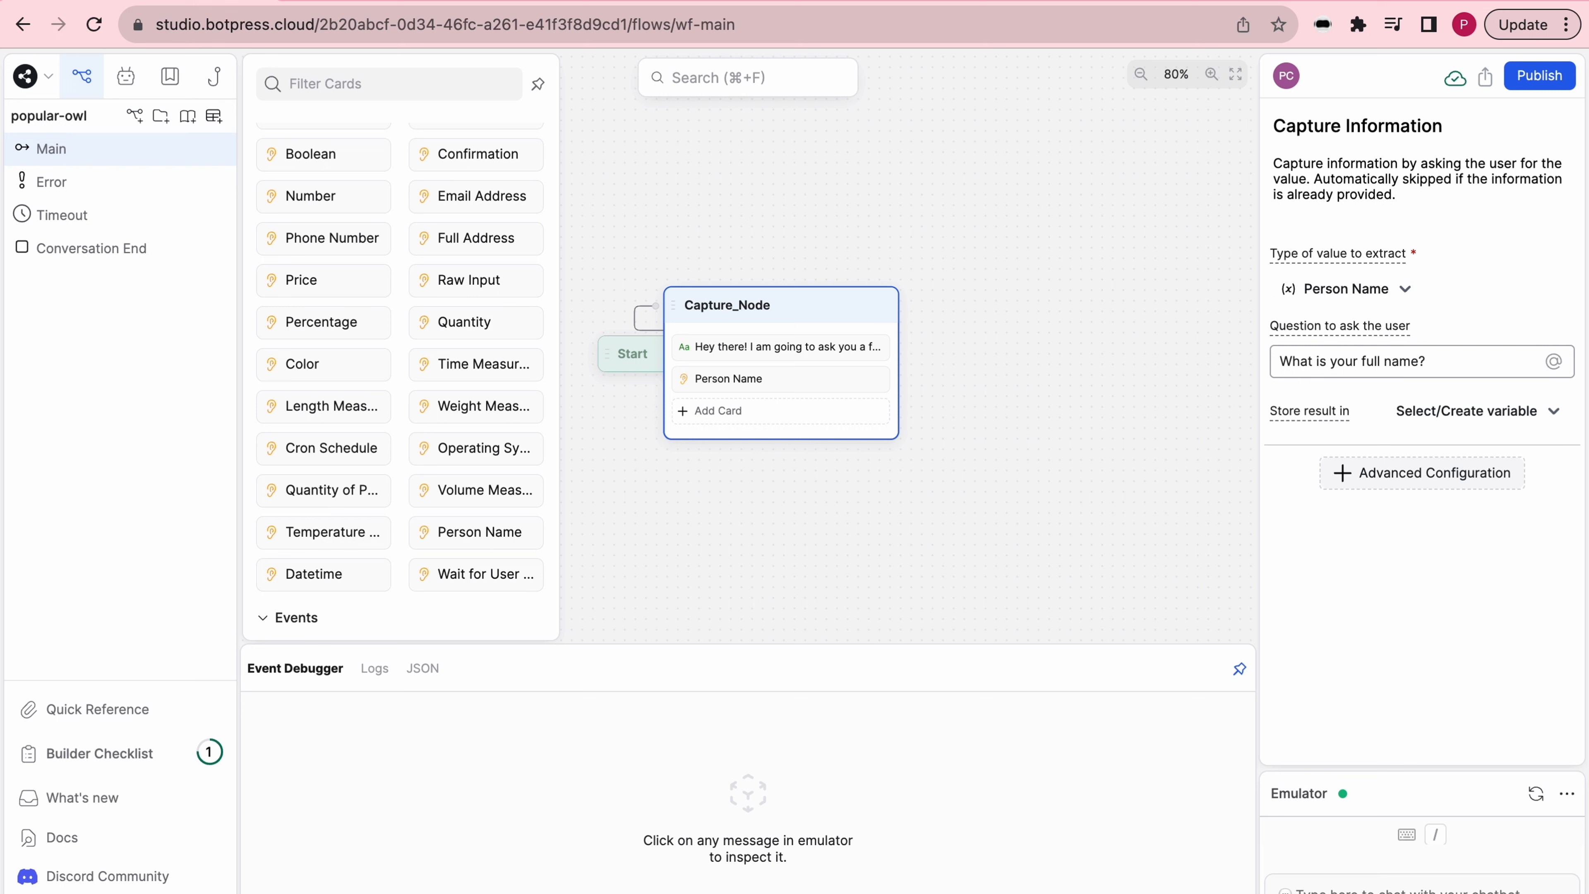
left_click(1512, 429)
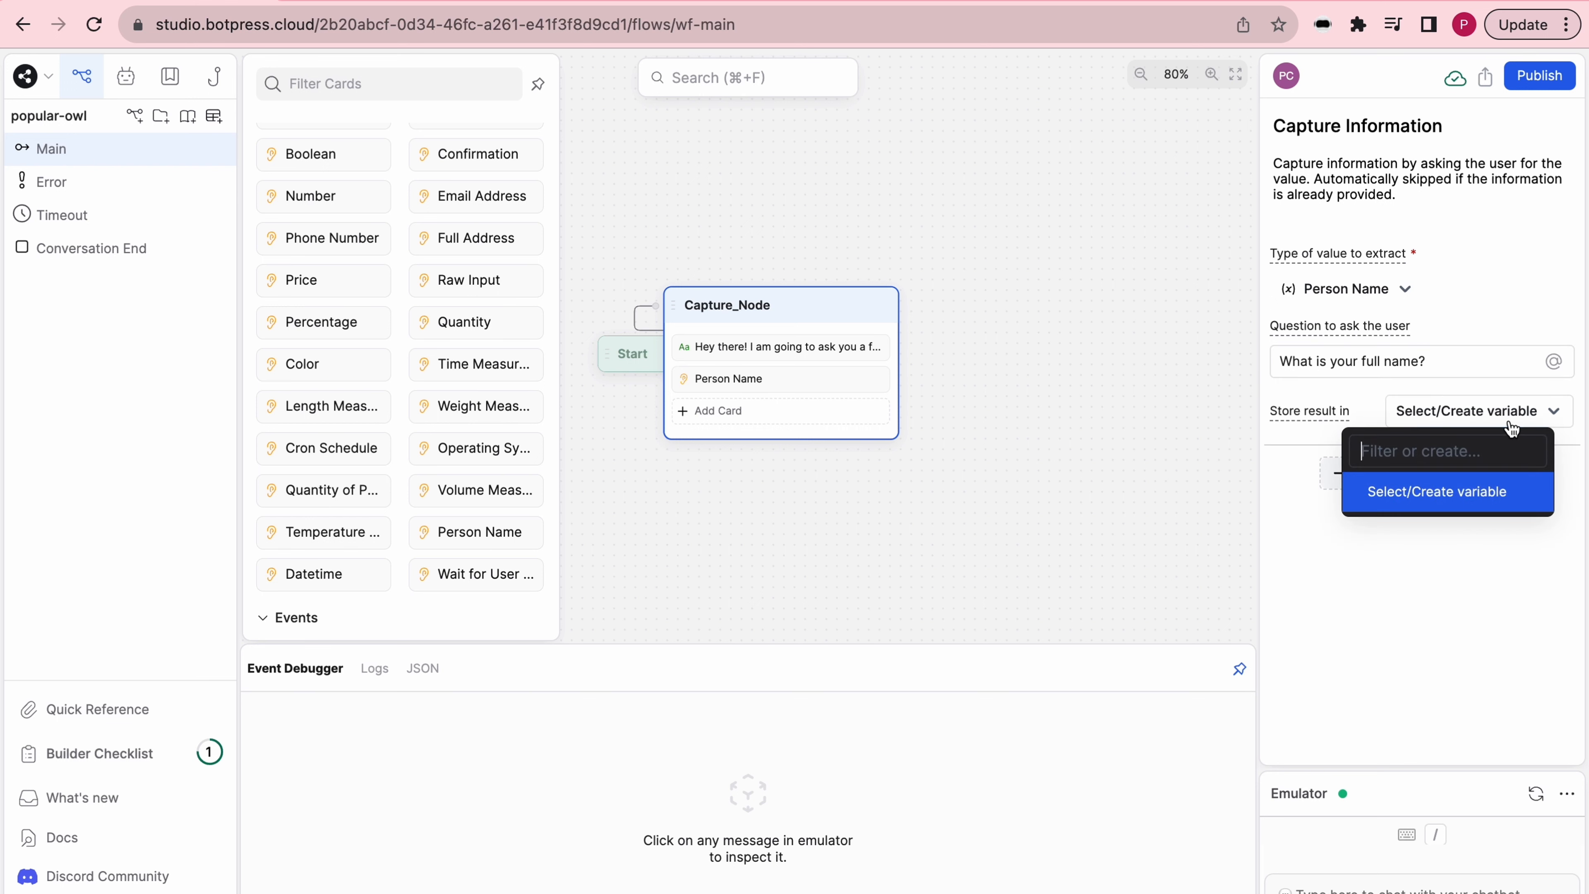
type("name")
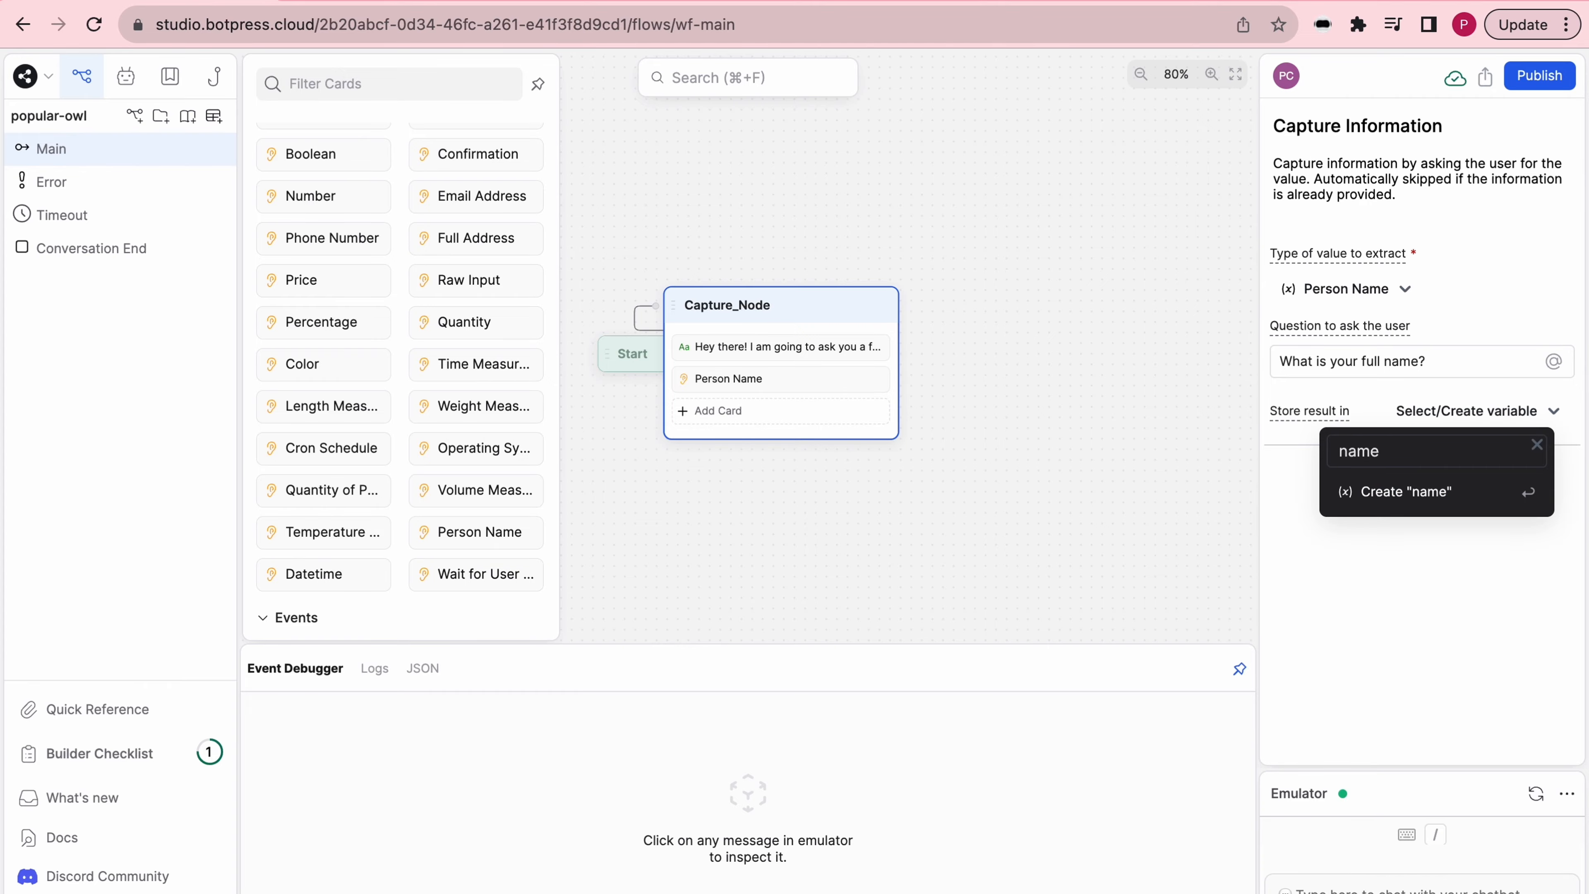
left_click(1442, 496)
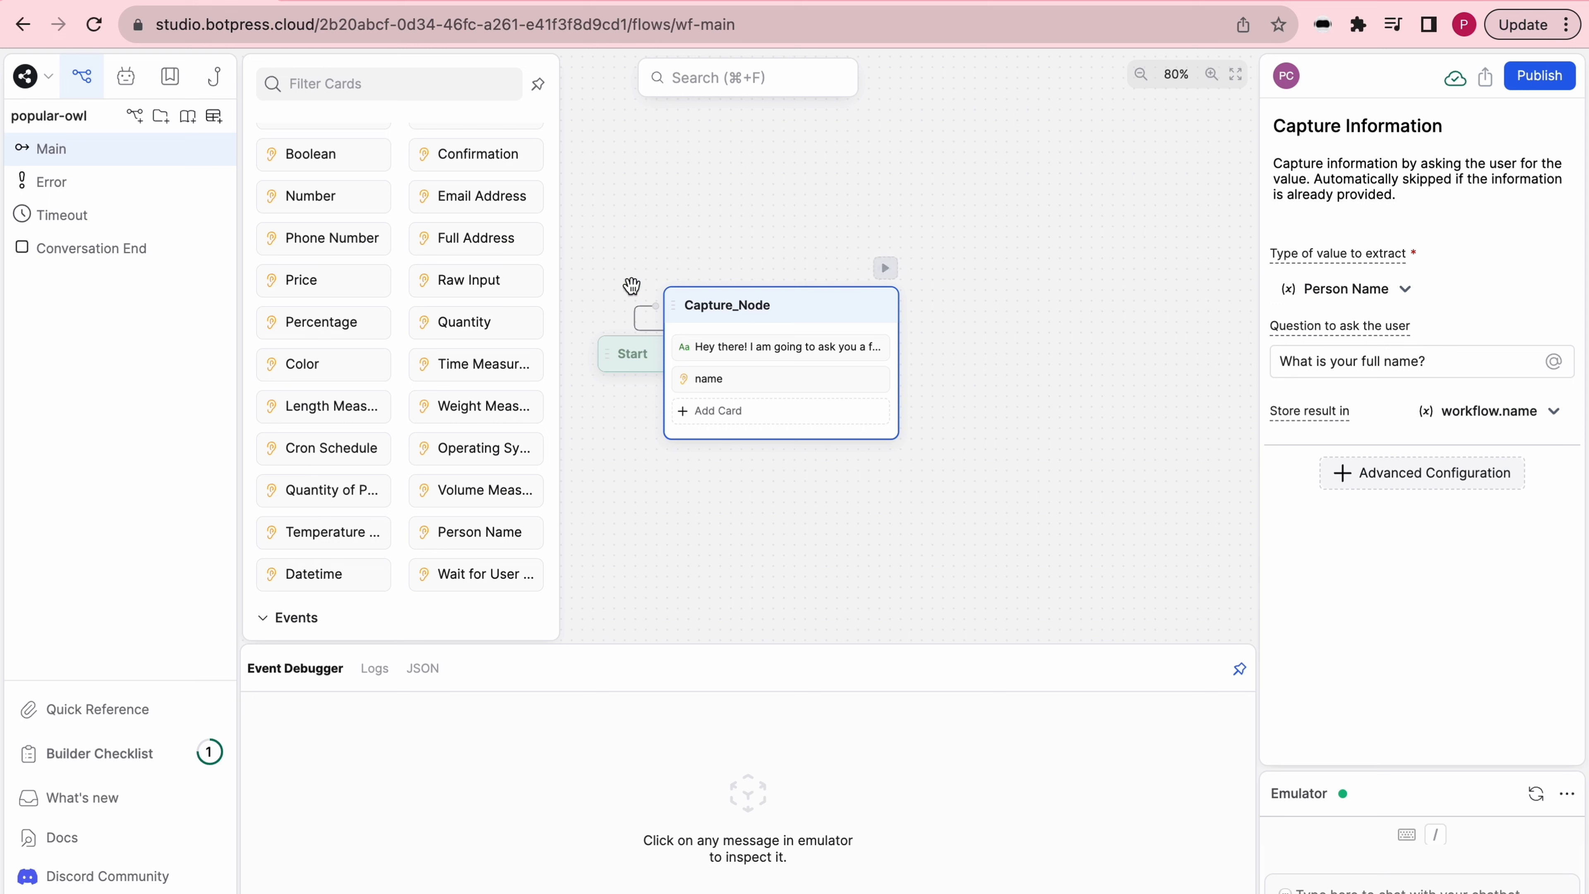
- Add a Full Address capture card asking "What is your full address (Street Number City)?" and store the result in a new variable address
left_click(476, 238)
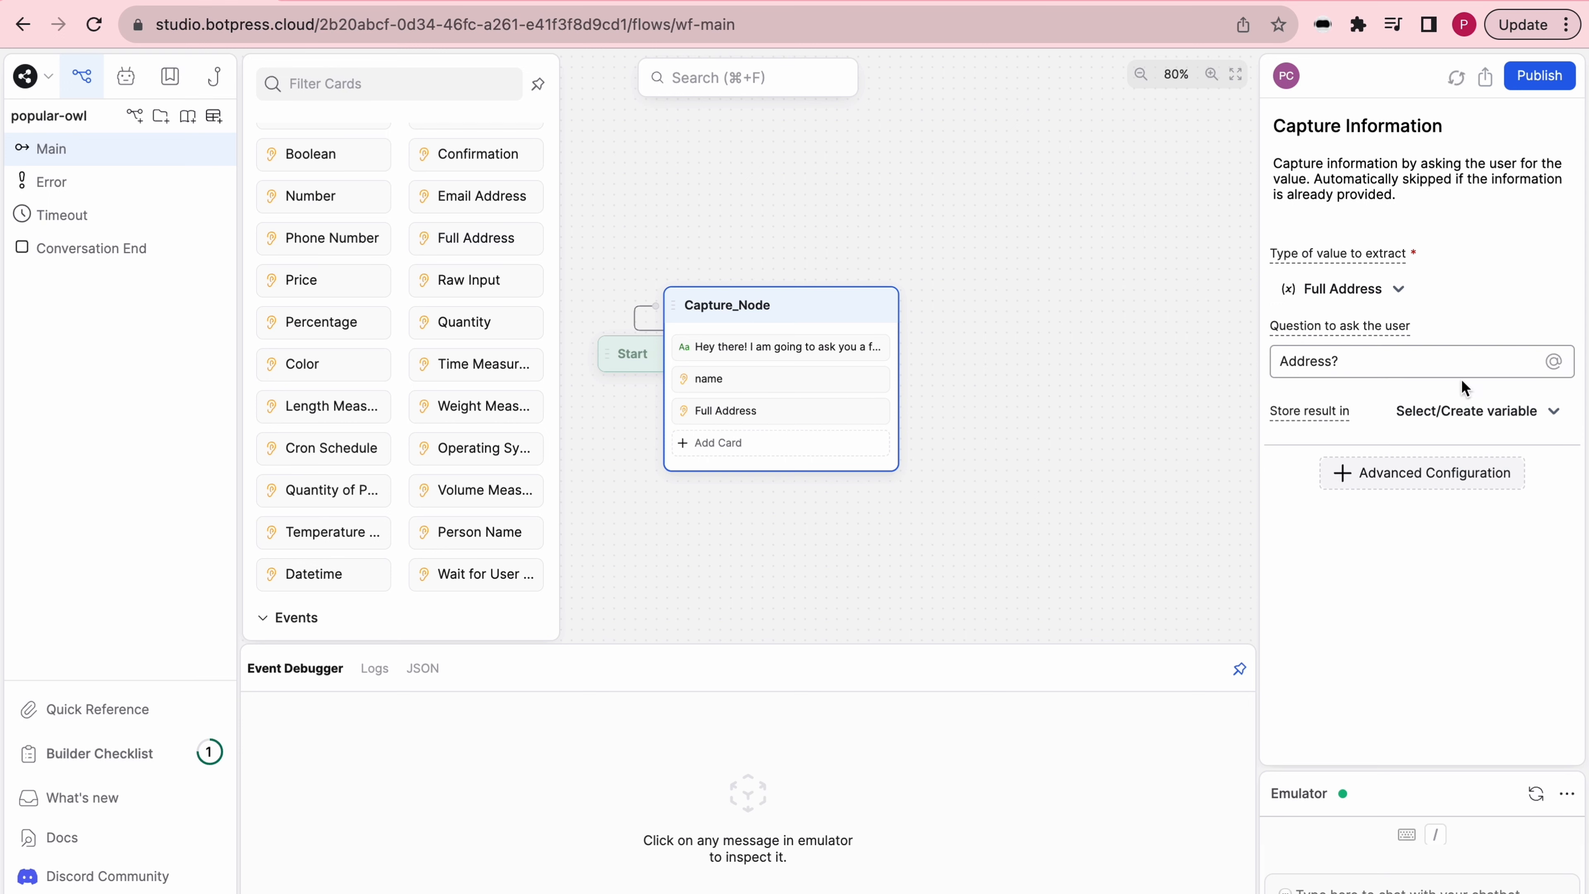
left_click_drag(1439, 365, 1085, 363)
type("What is your full address ")
type("(Street Number C")
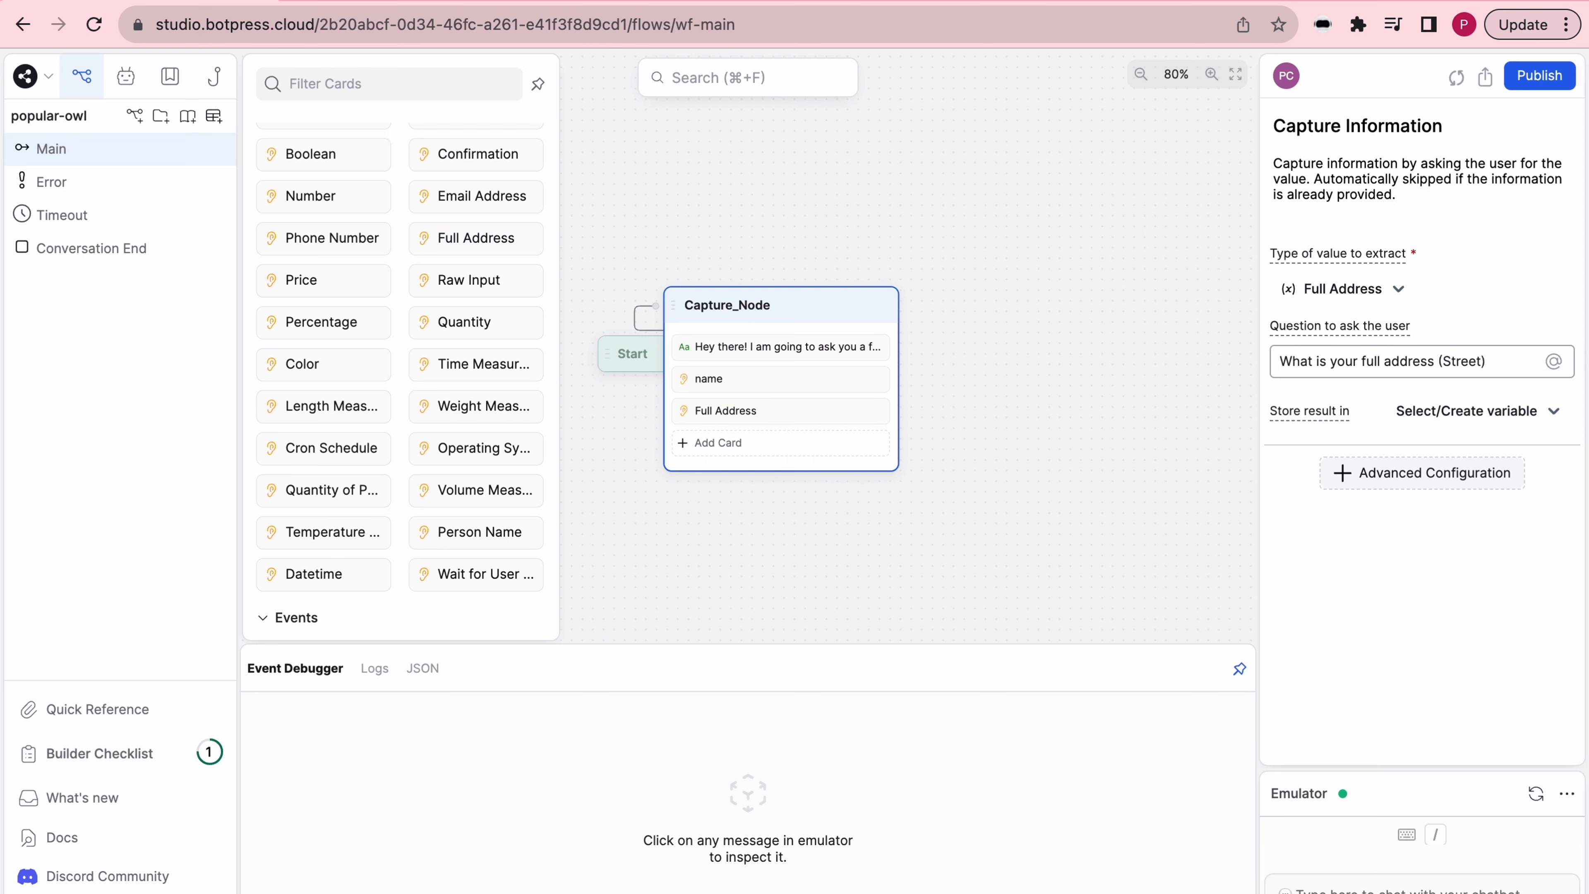
type("ity)?")
left_click(1480, 427)
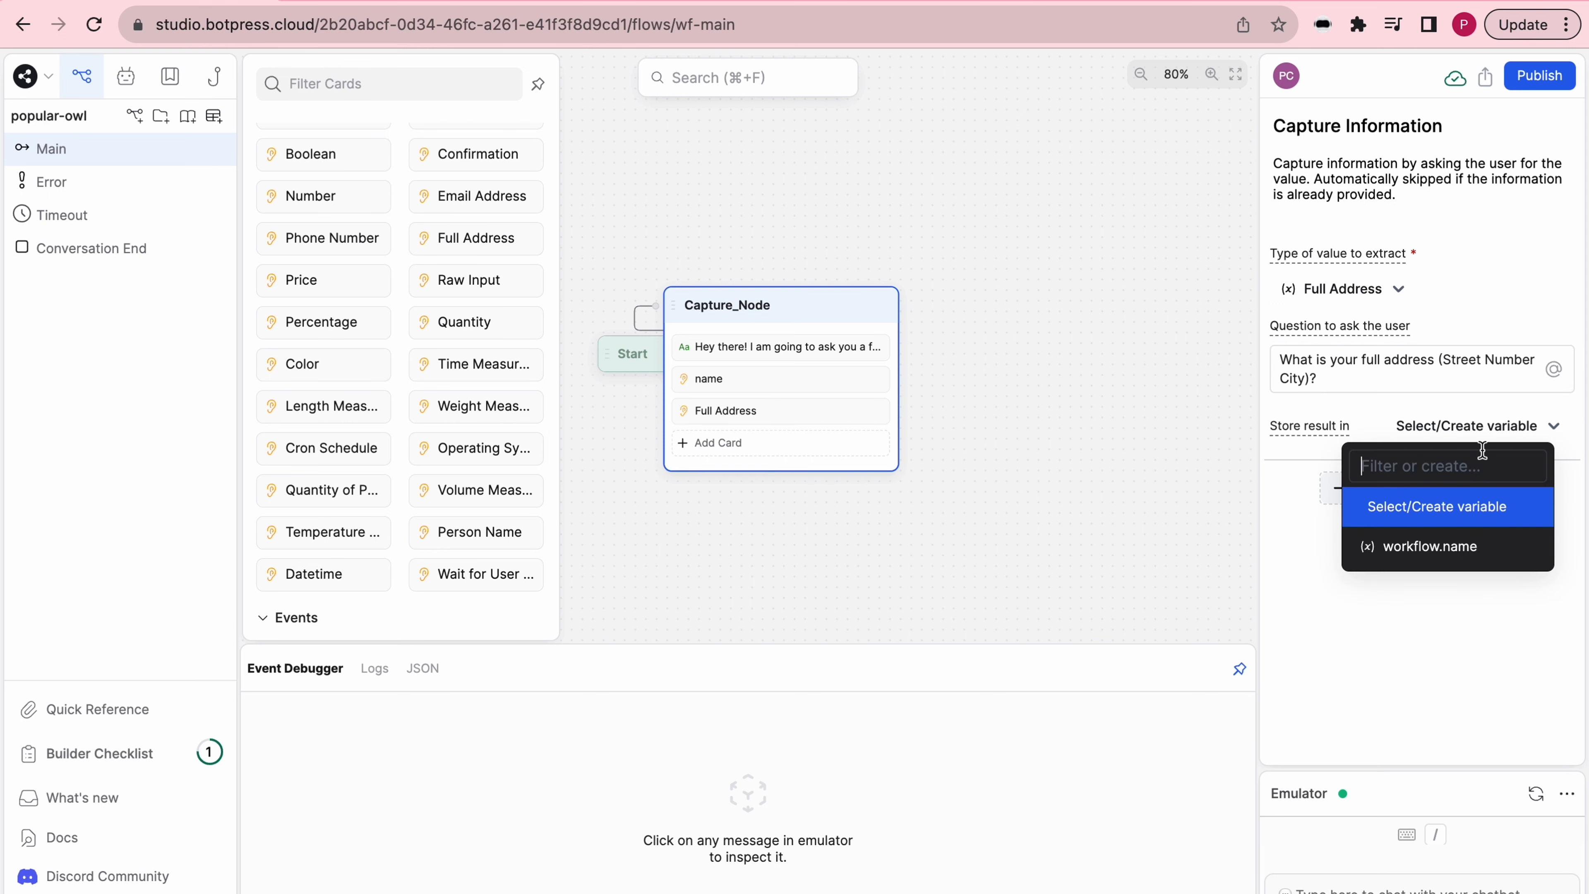
type("address")
left_click(1466, 523)
- Add an Email Address capture card asking "What is your email address?" and store the result in a new variable email
left_click(500, 196)
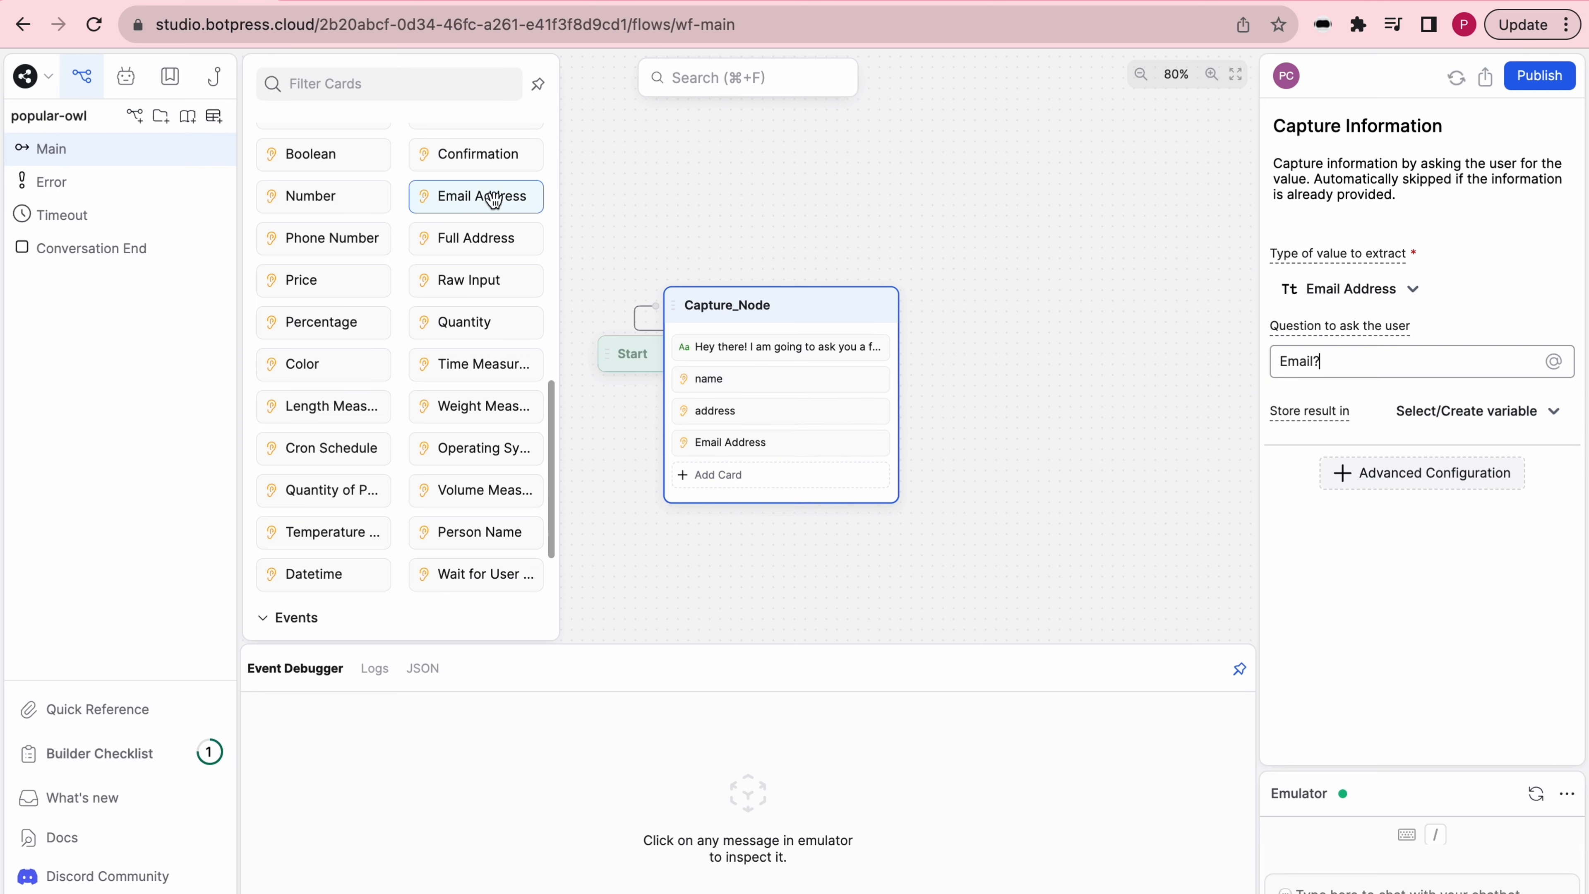
left_click_drag(1439, 363, 1112, 343)
type("What is your email address?")
left_click(1495, 413)
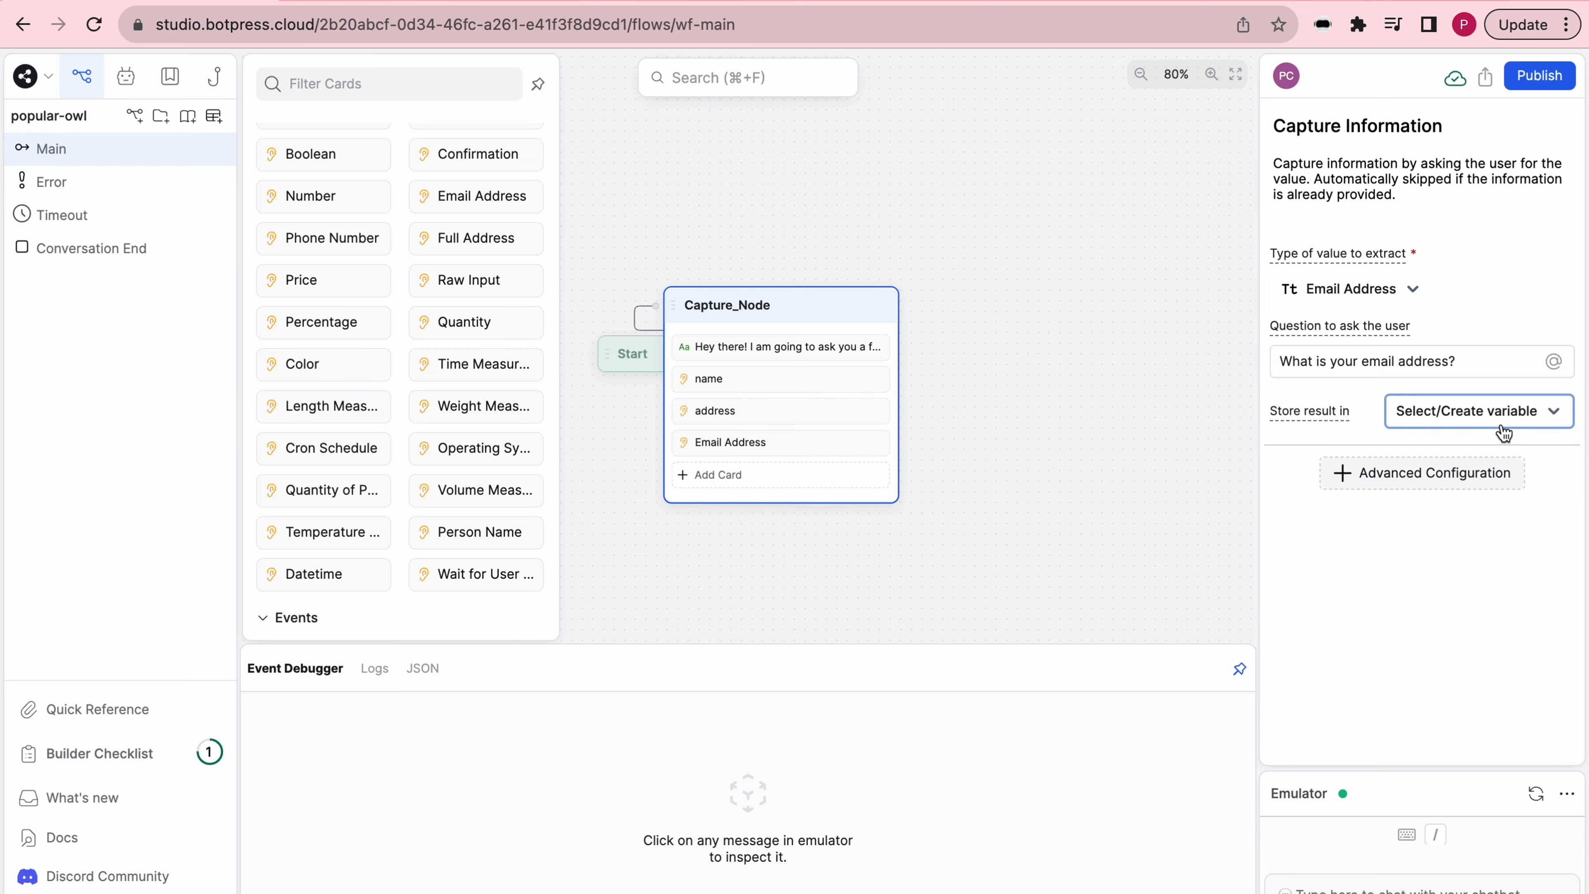
type("email")
left_click(1418, 492)
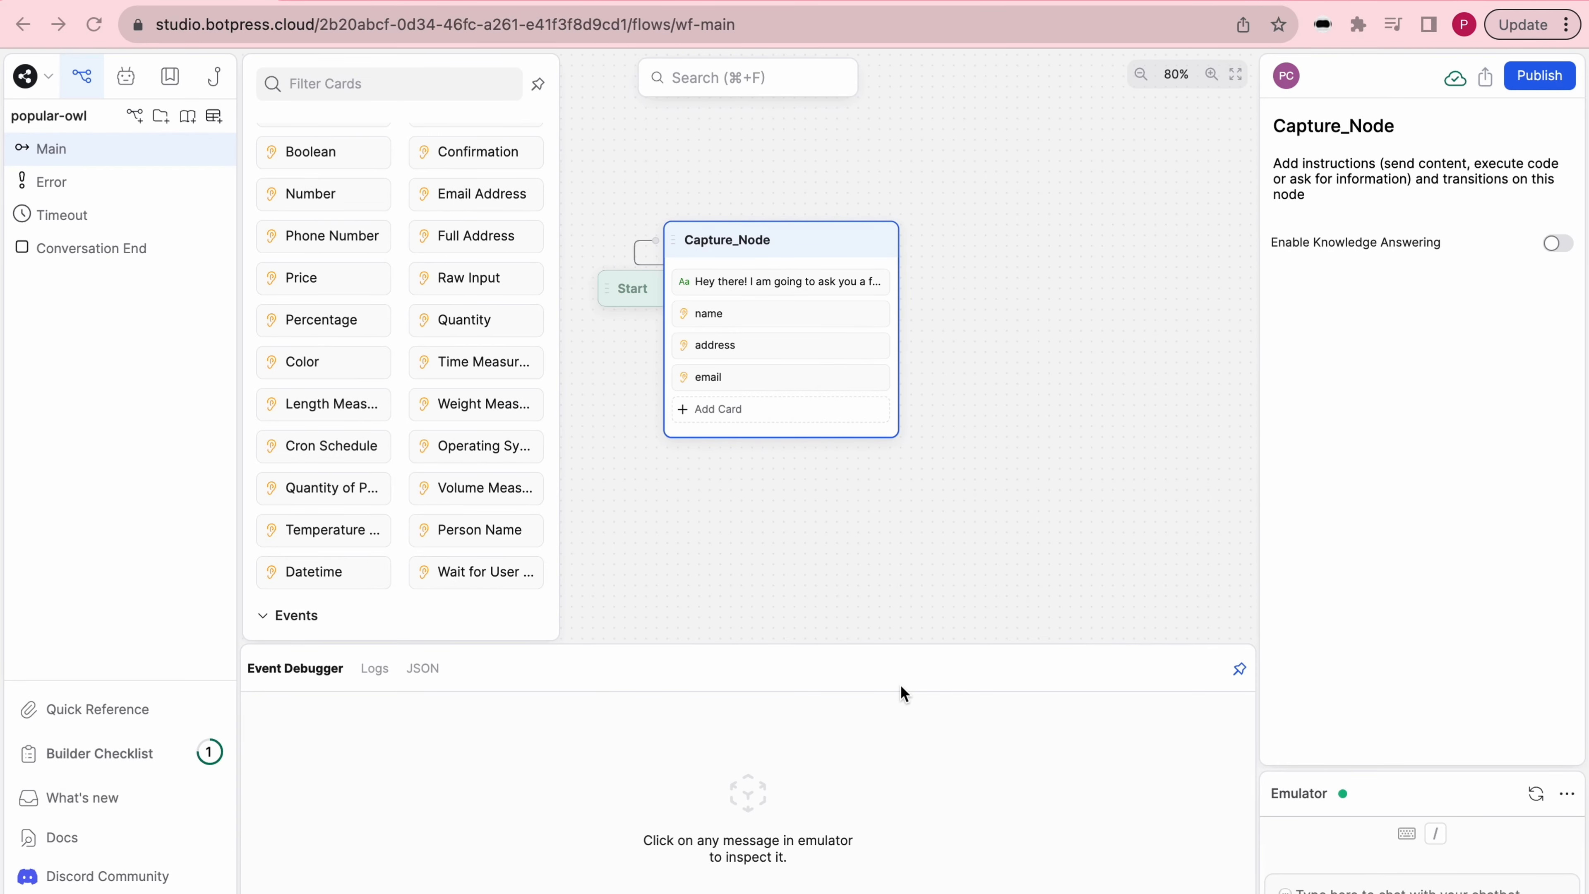
- Add a Raw Input capture card asking "What brought you here today?" and store the result in a new variable question
left_click(509, 283)
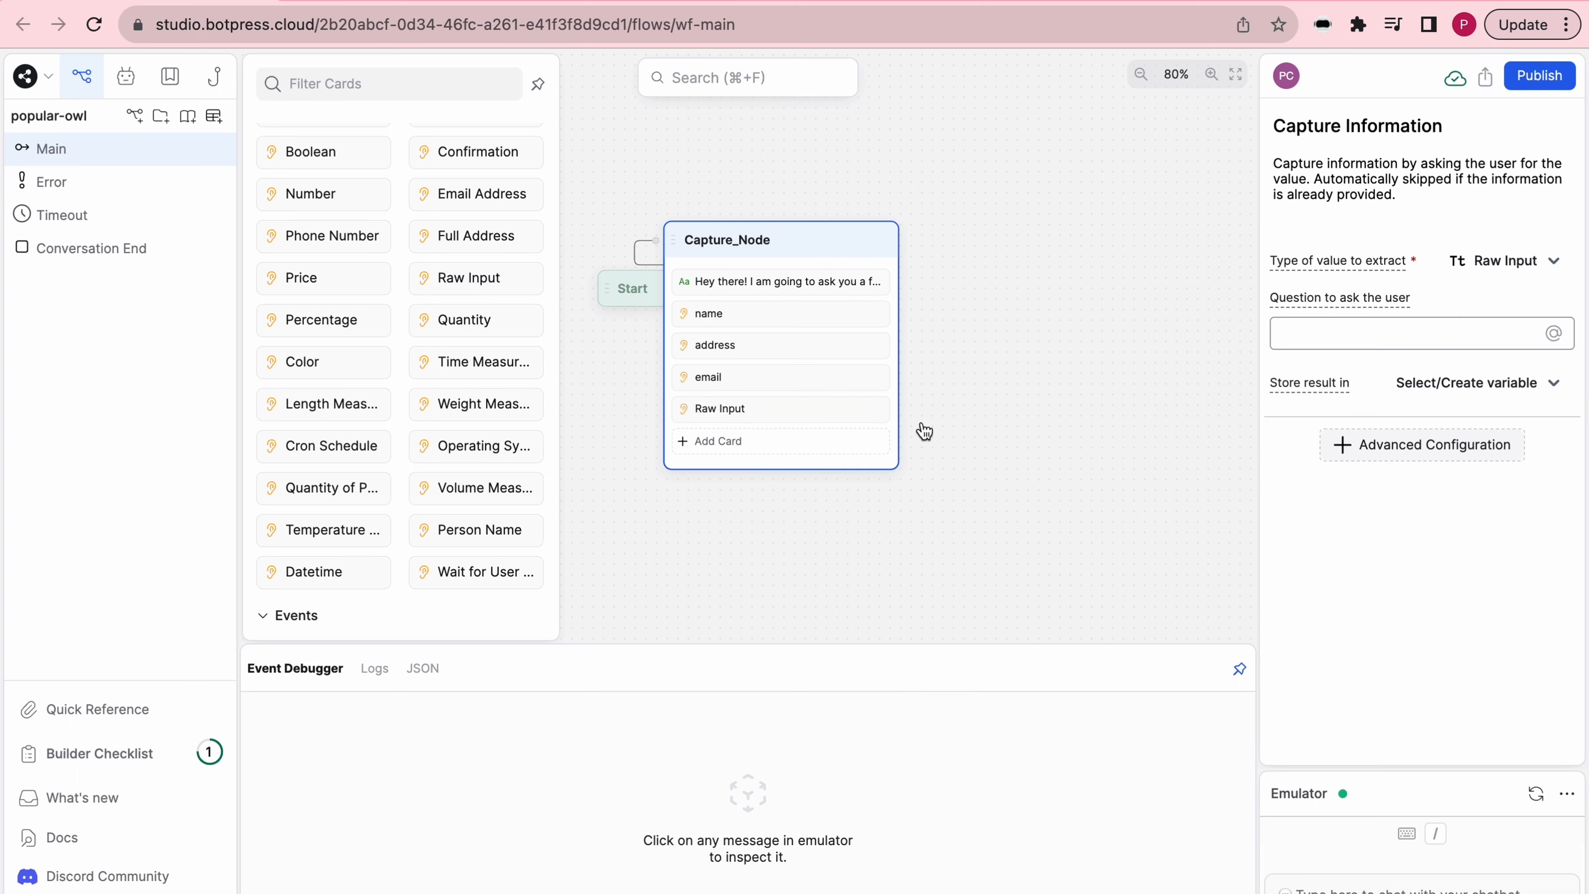
type("What brought you here today?")
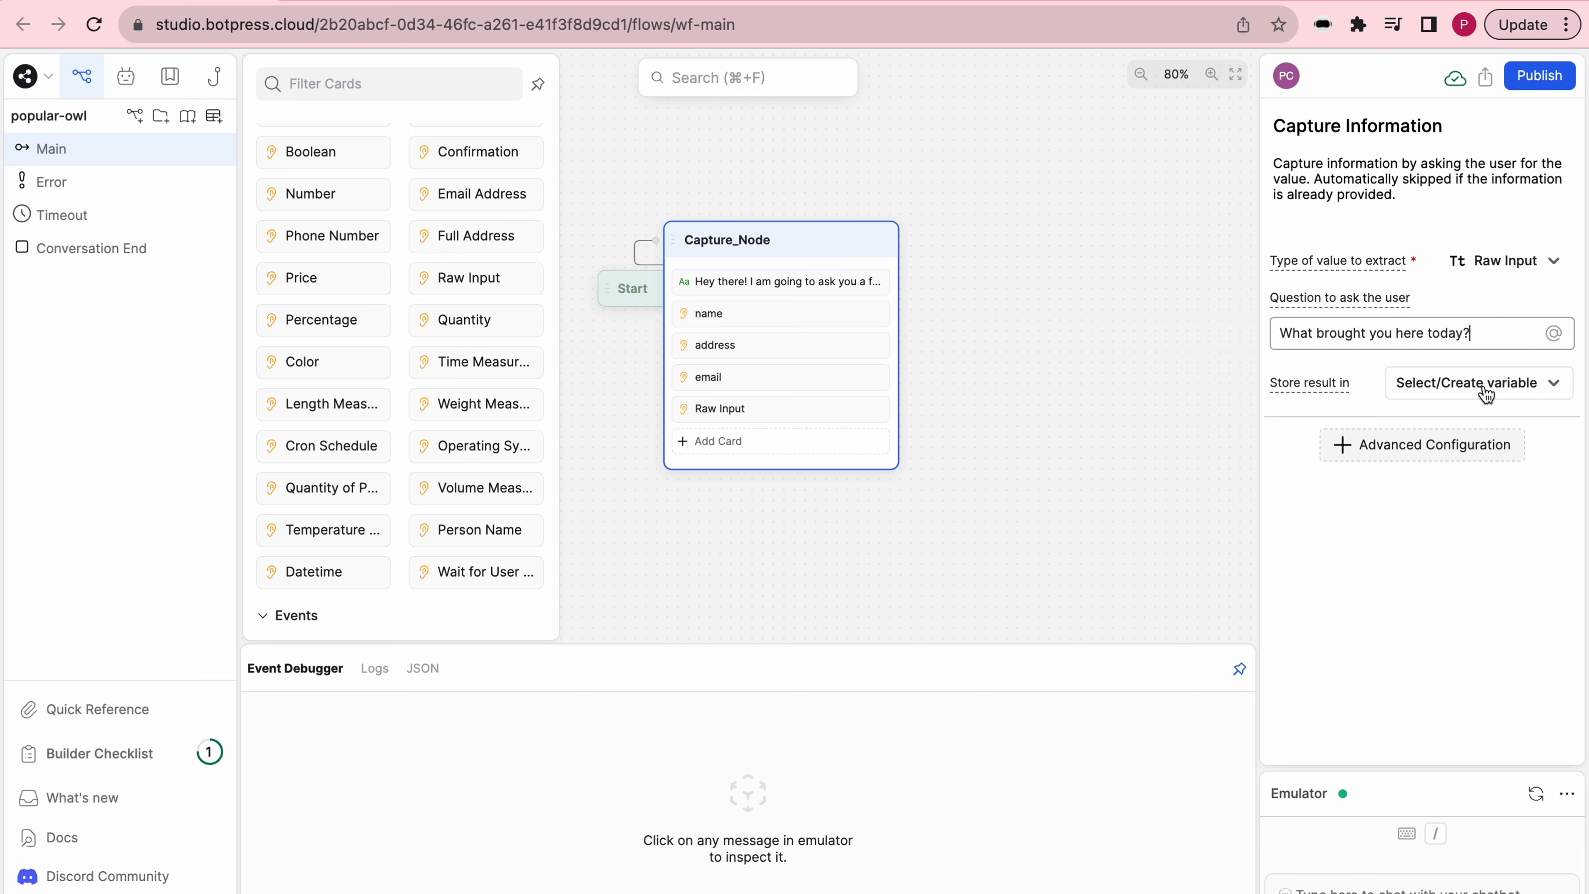
left_click(1485, 394)
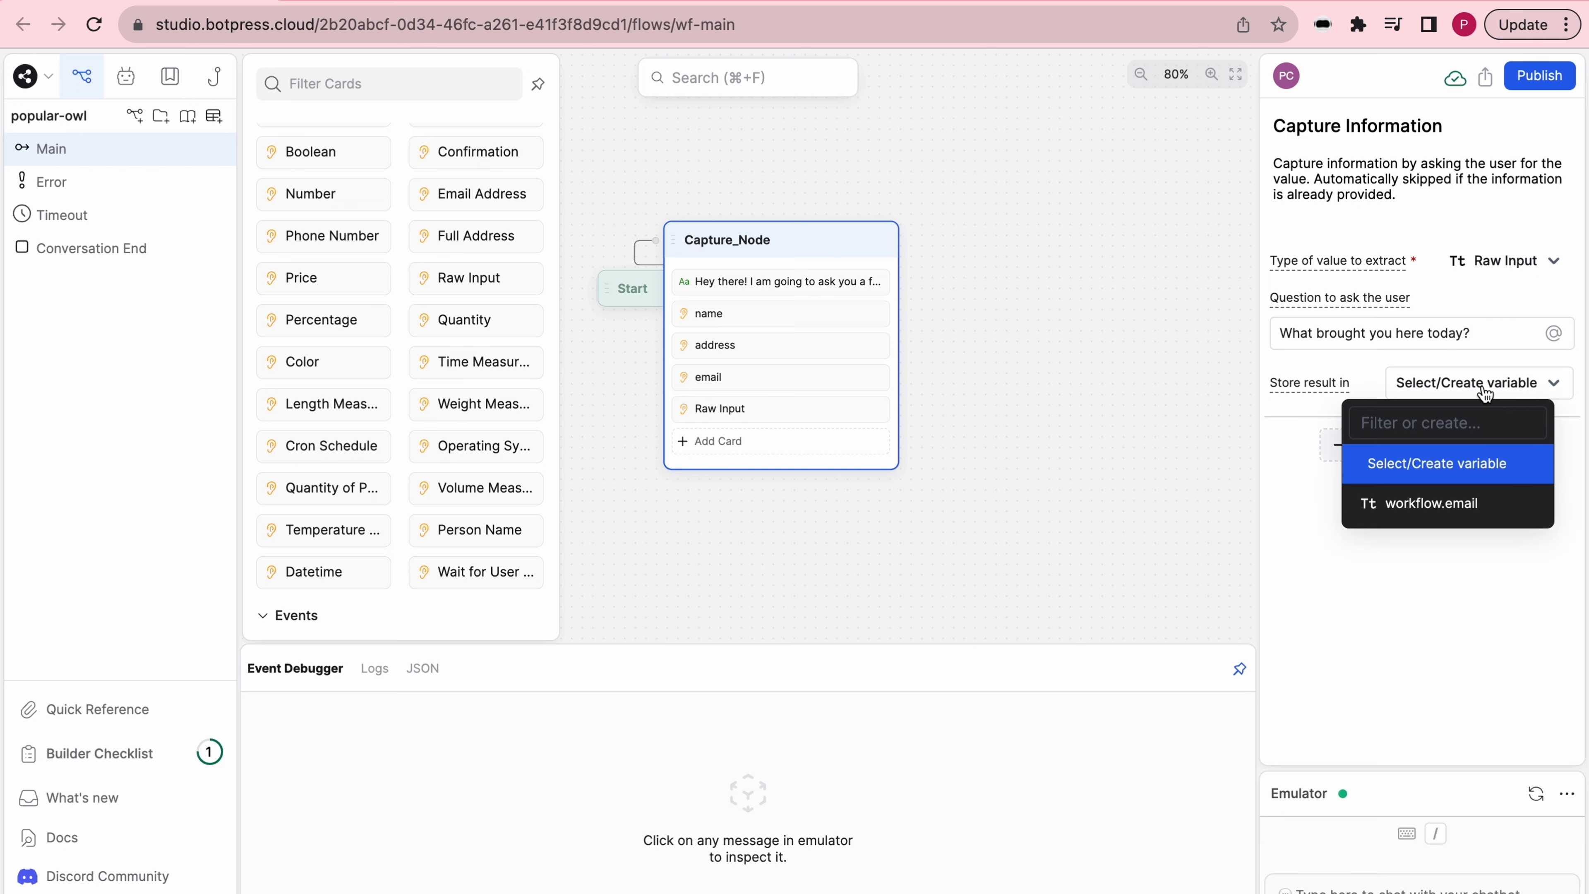
type("question")
left_click(1439, 463)
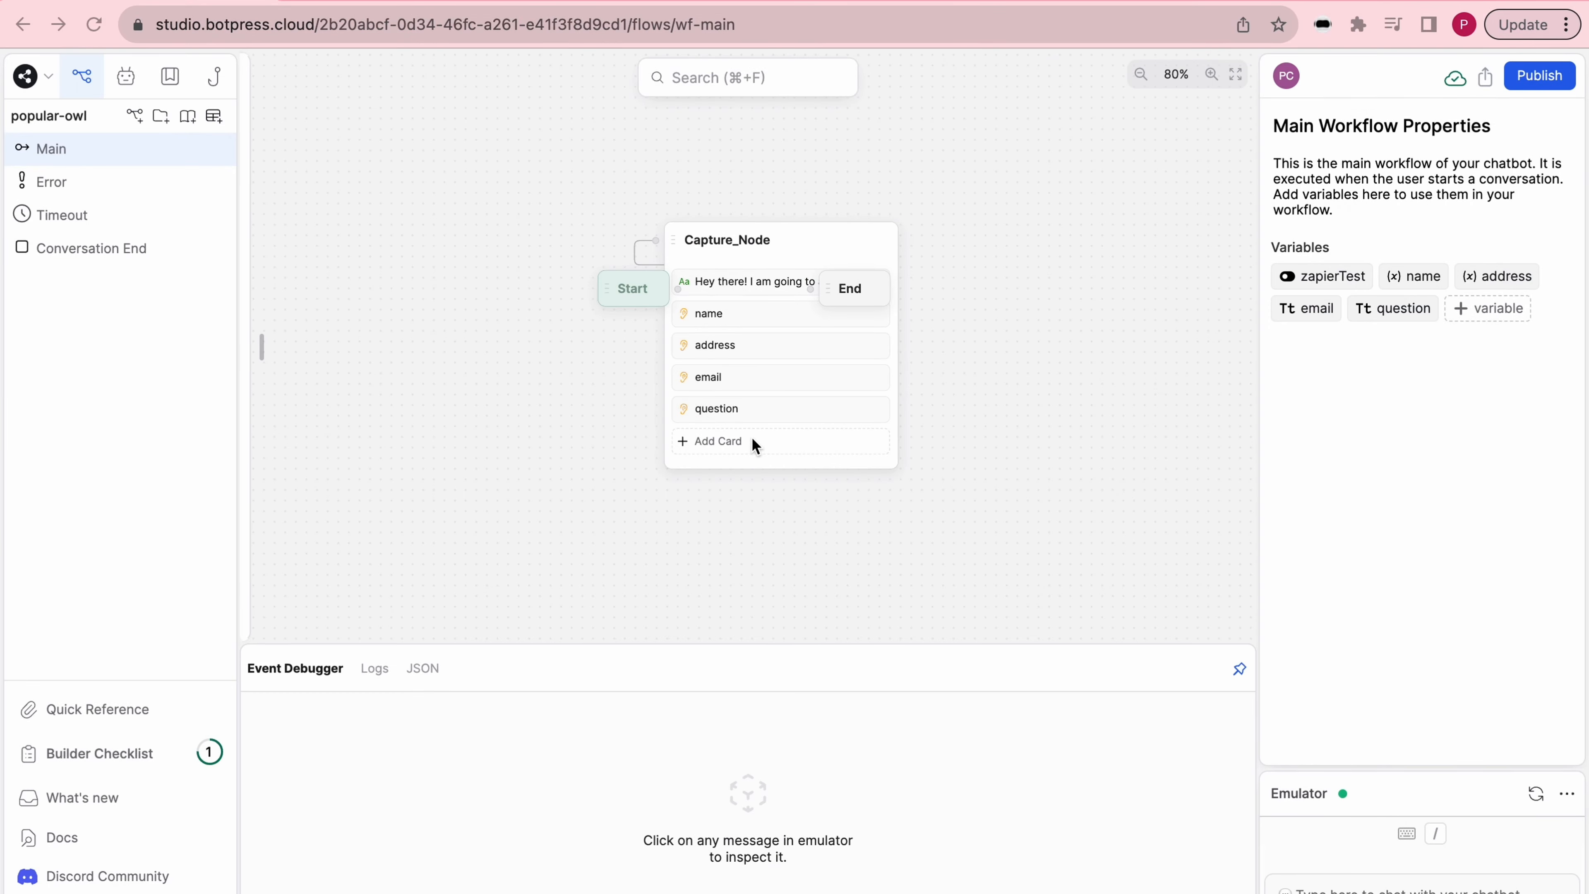
- Add an Execute code card at the end of Capture_Node and open its code for editing
left_click(753, 442)
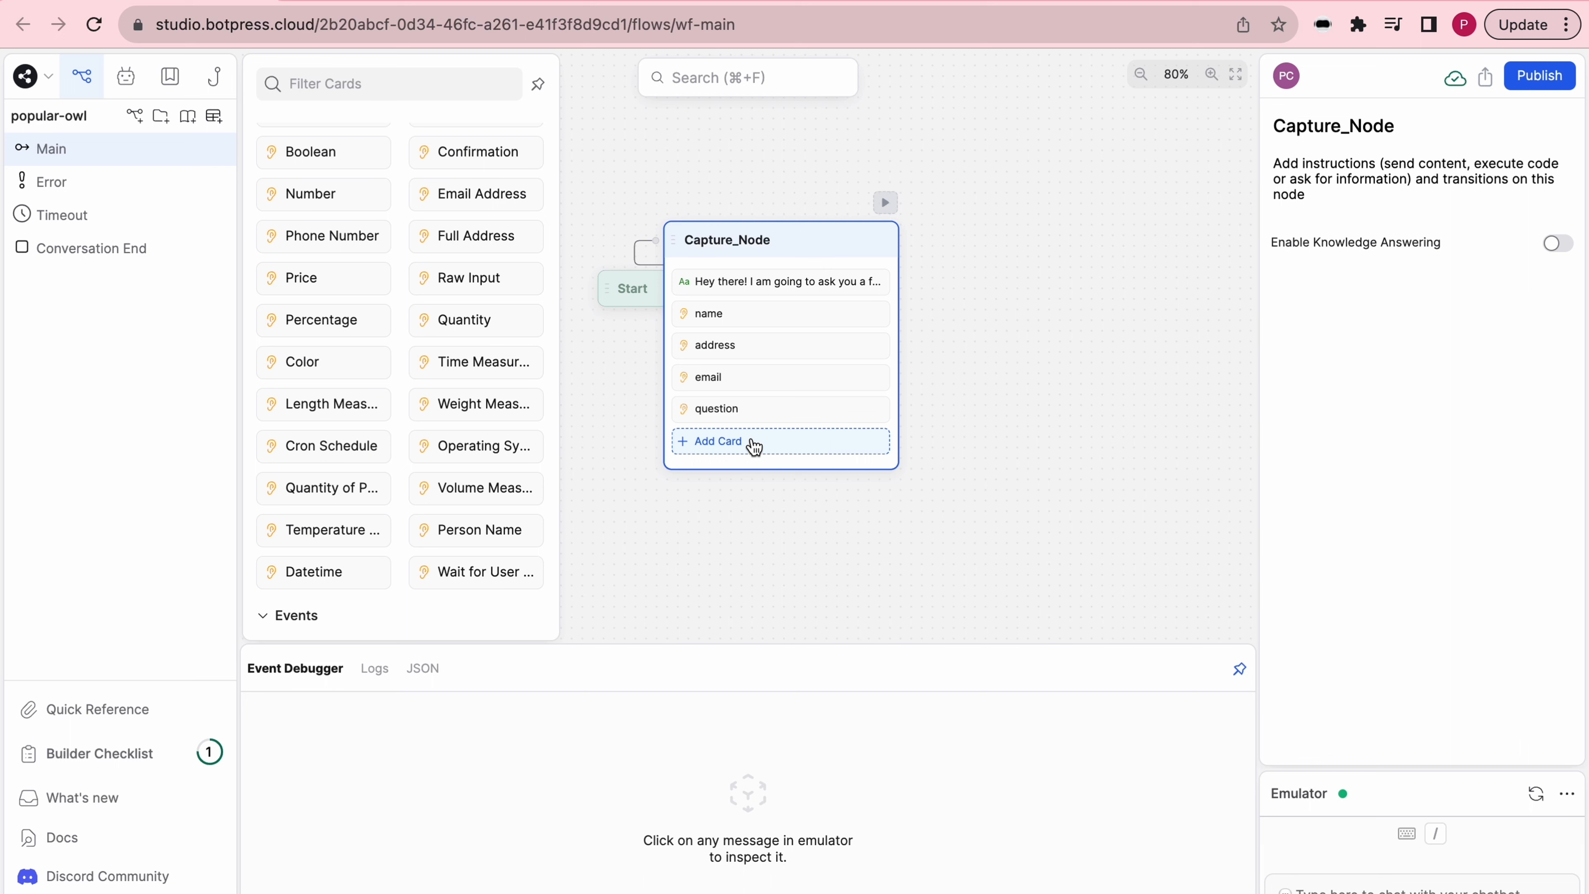
scroll(438, 266, "up", 15)
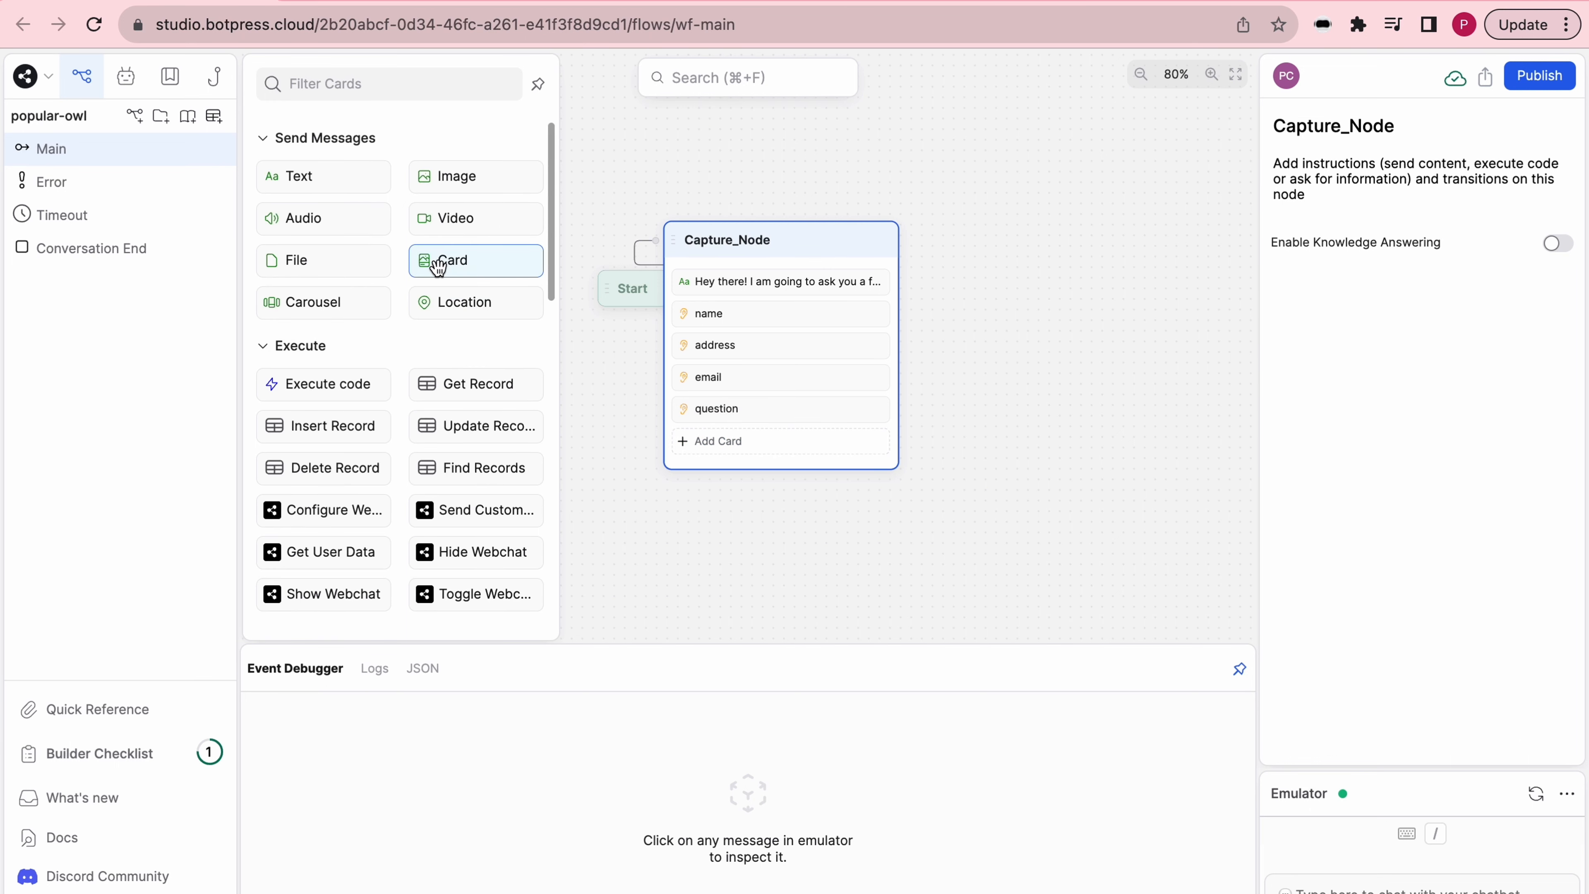
left_click(349, 390)
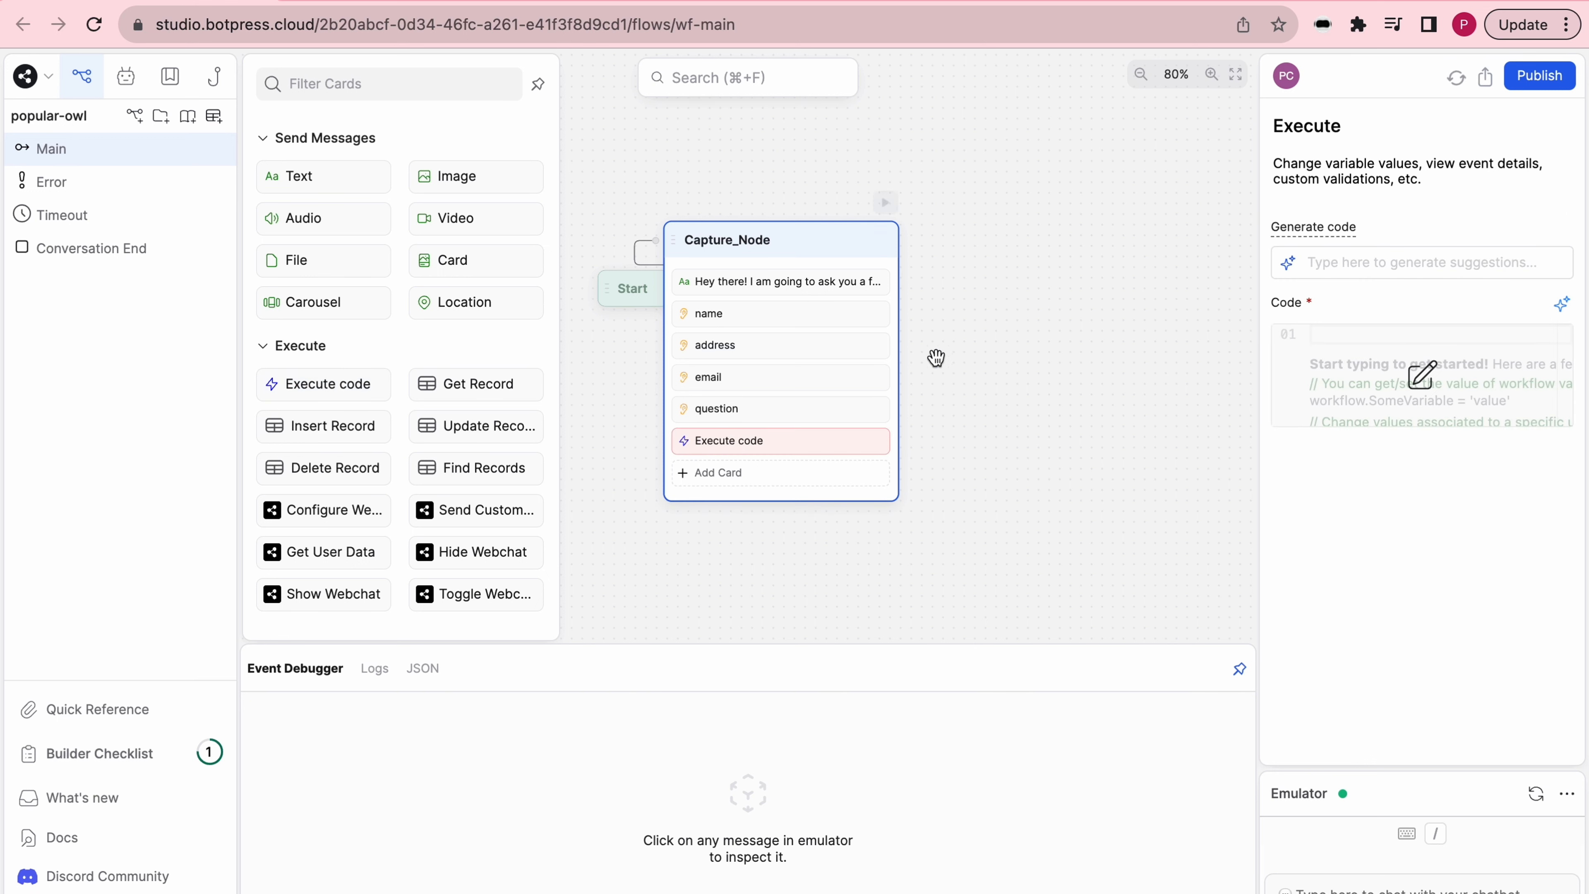
left_click(1424, 390)
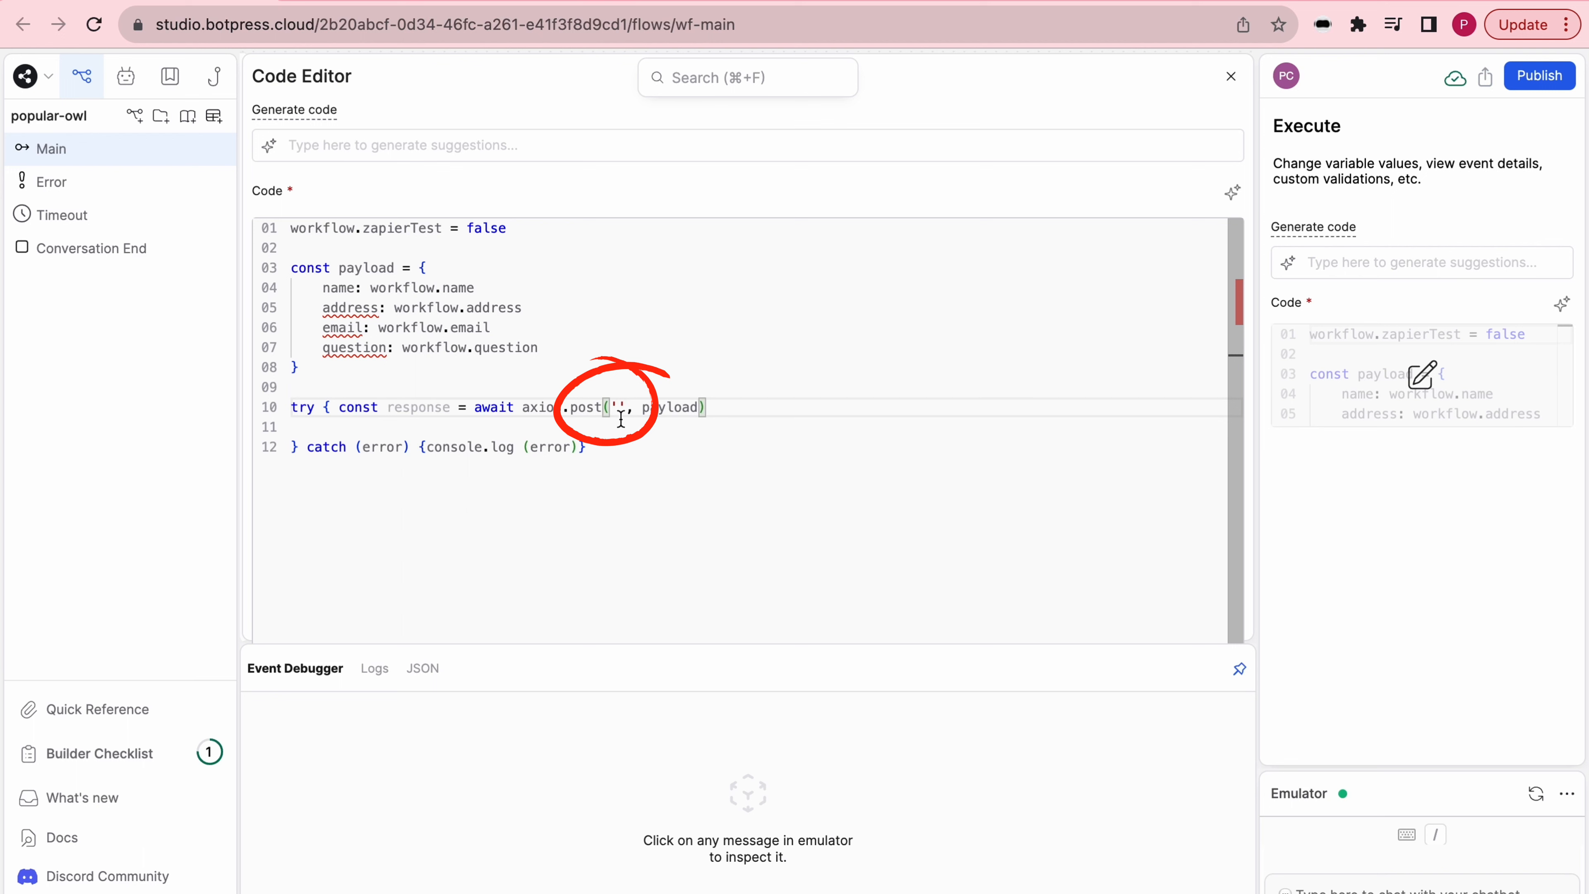
- Switch to Zapier, create a new Zap and choose Webhook as its trigger
left_click(408, 5)
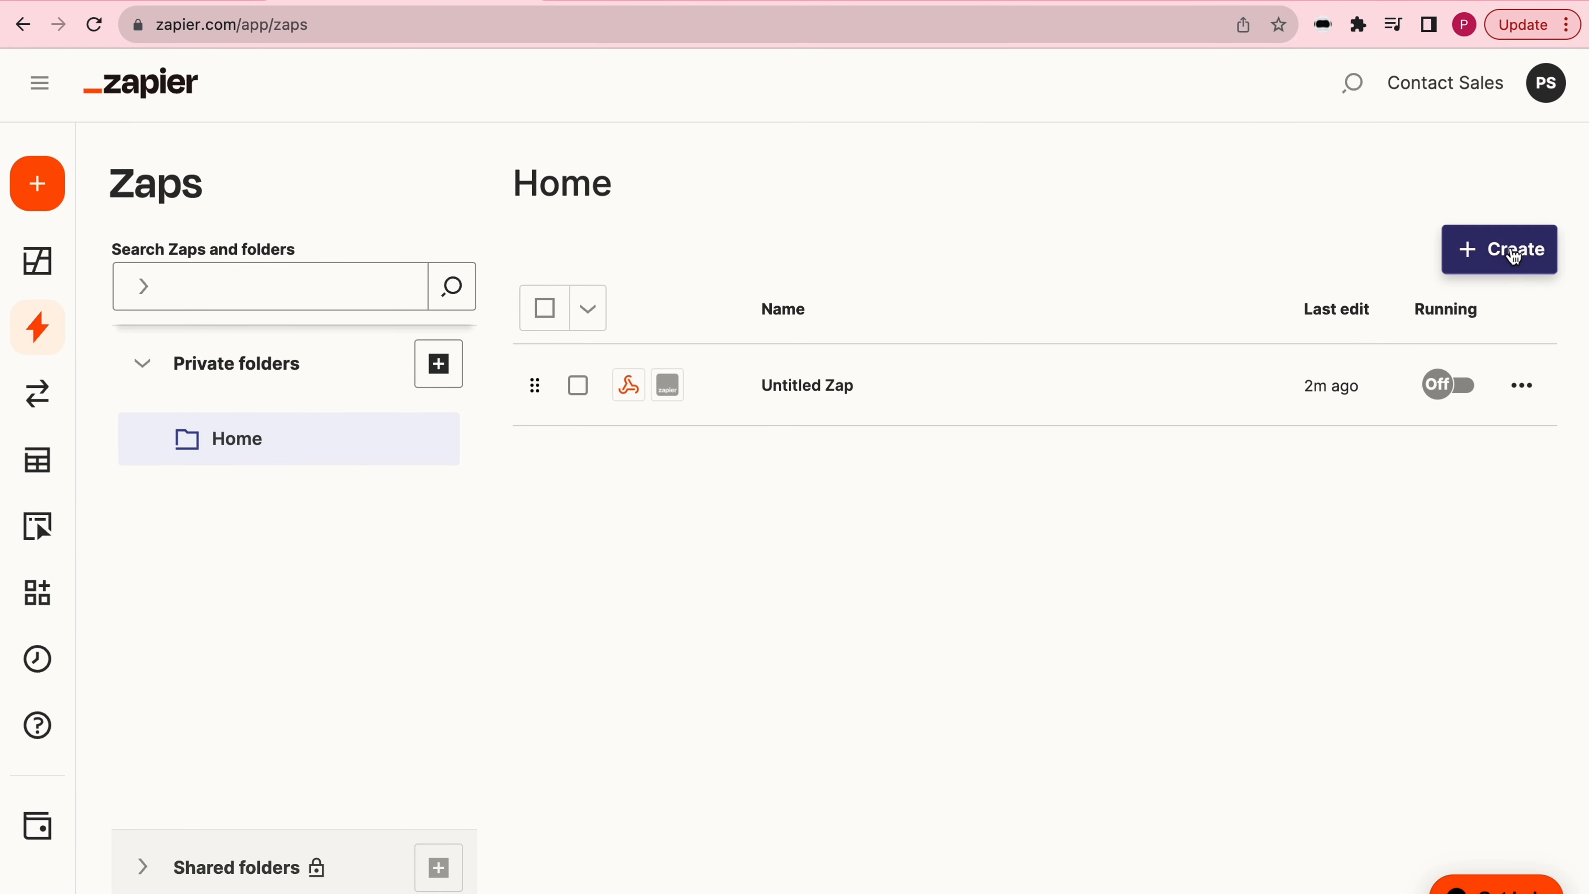
left_click(1517, 250)
left_click(1432, 326)
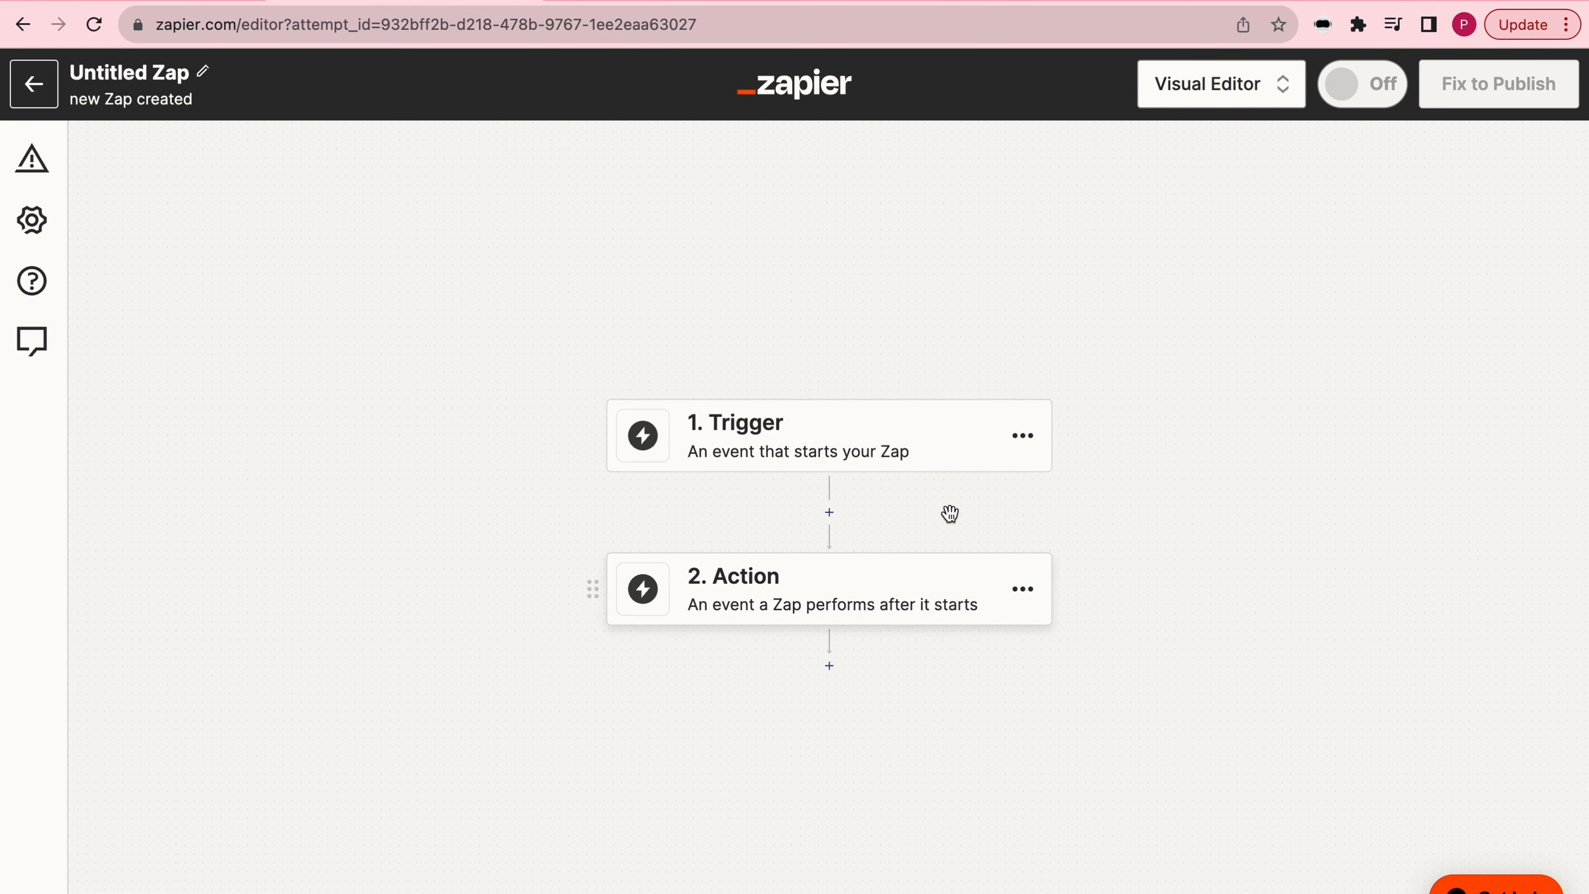
left_click(890, 430)
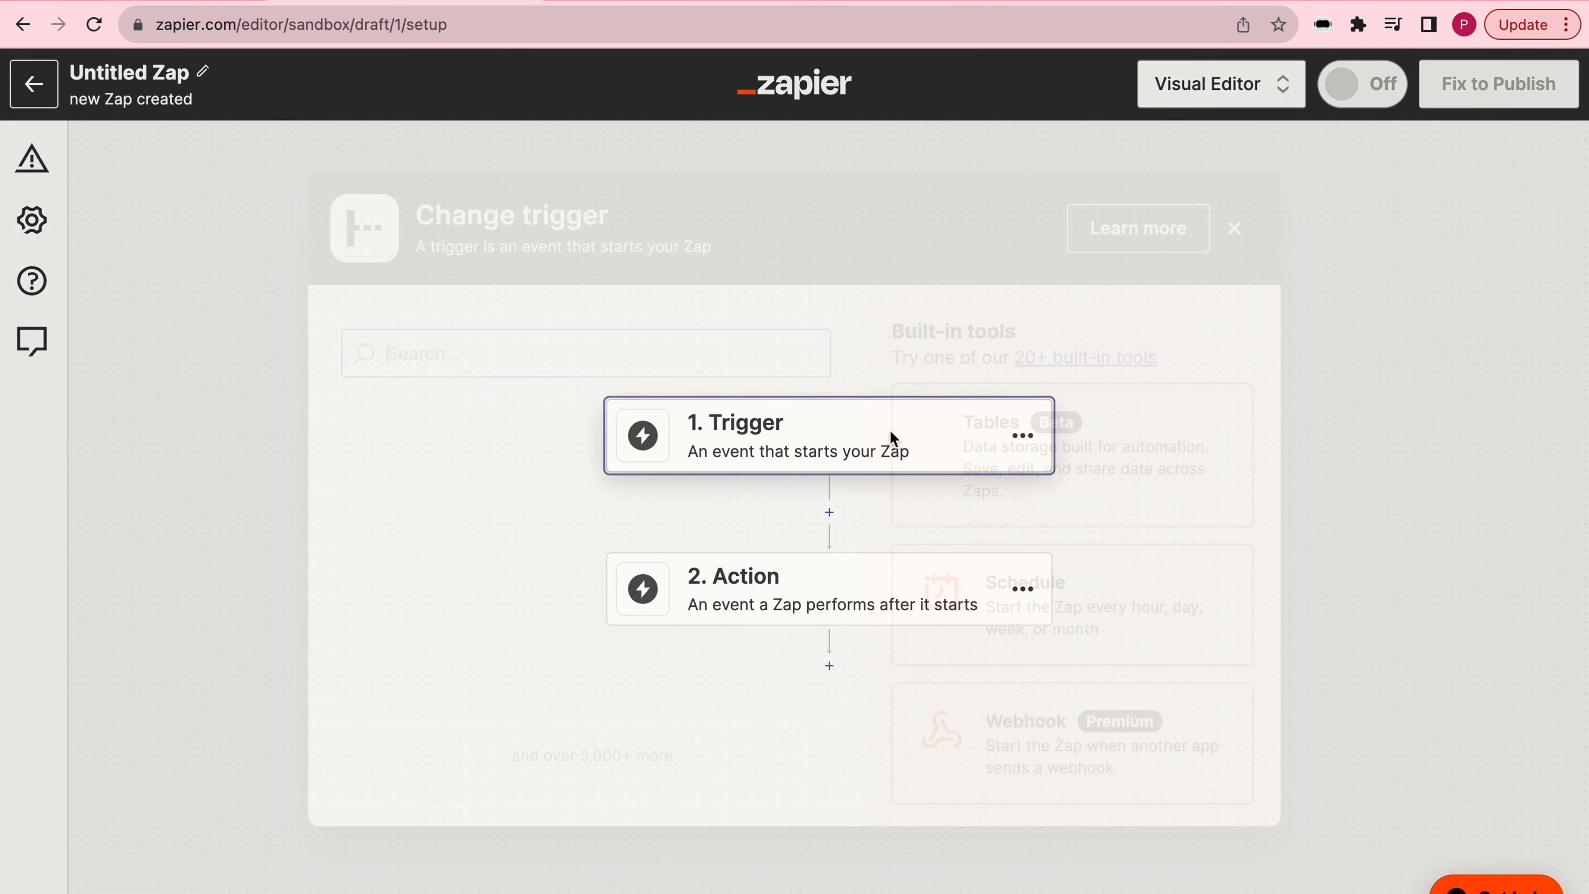
left_click(1049, 764)
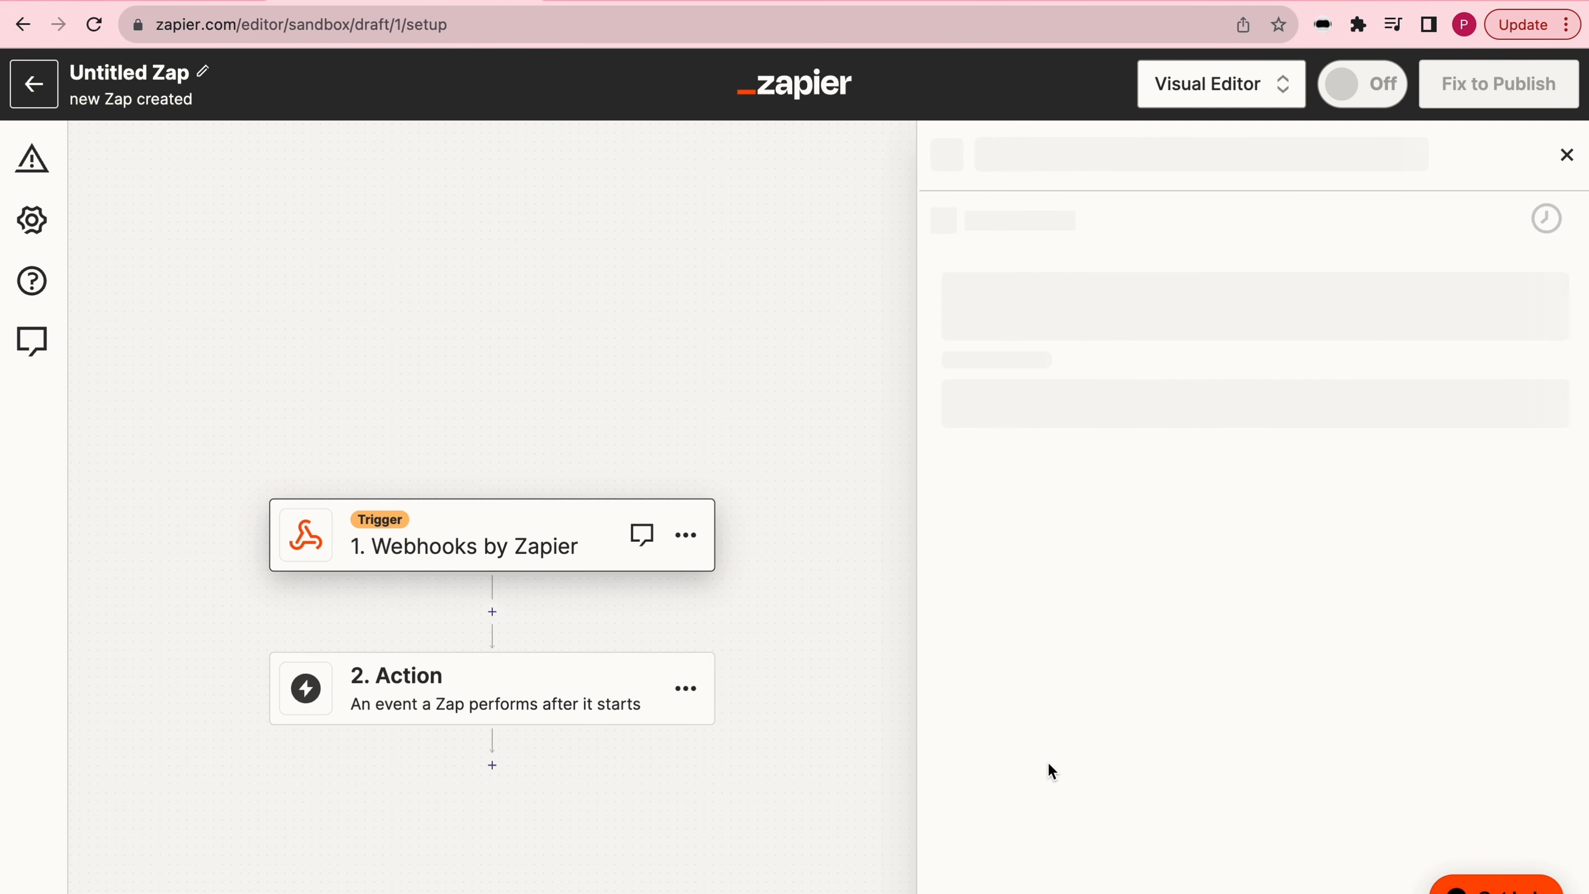
- Set the webhook trigger's event to Catch Hook and continue through the trigger settings to the test section
left_click(1183, 415)
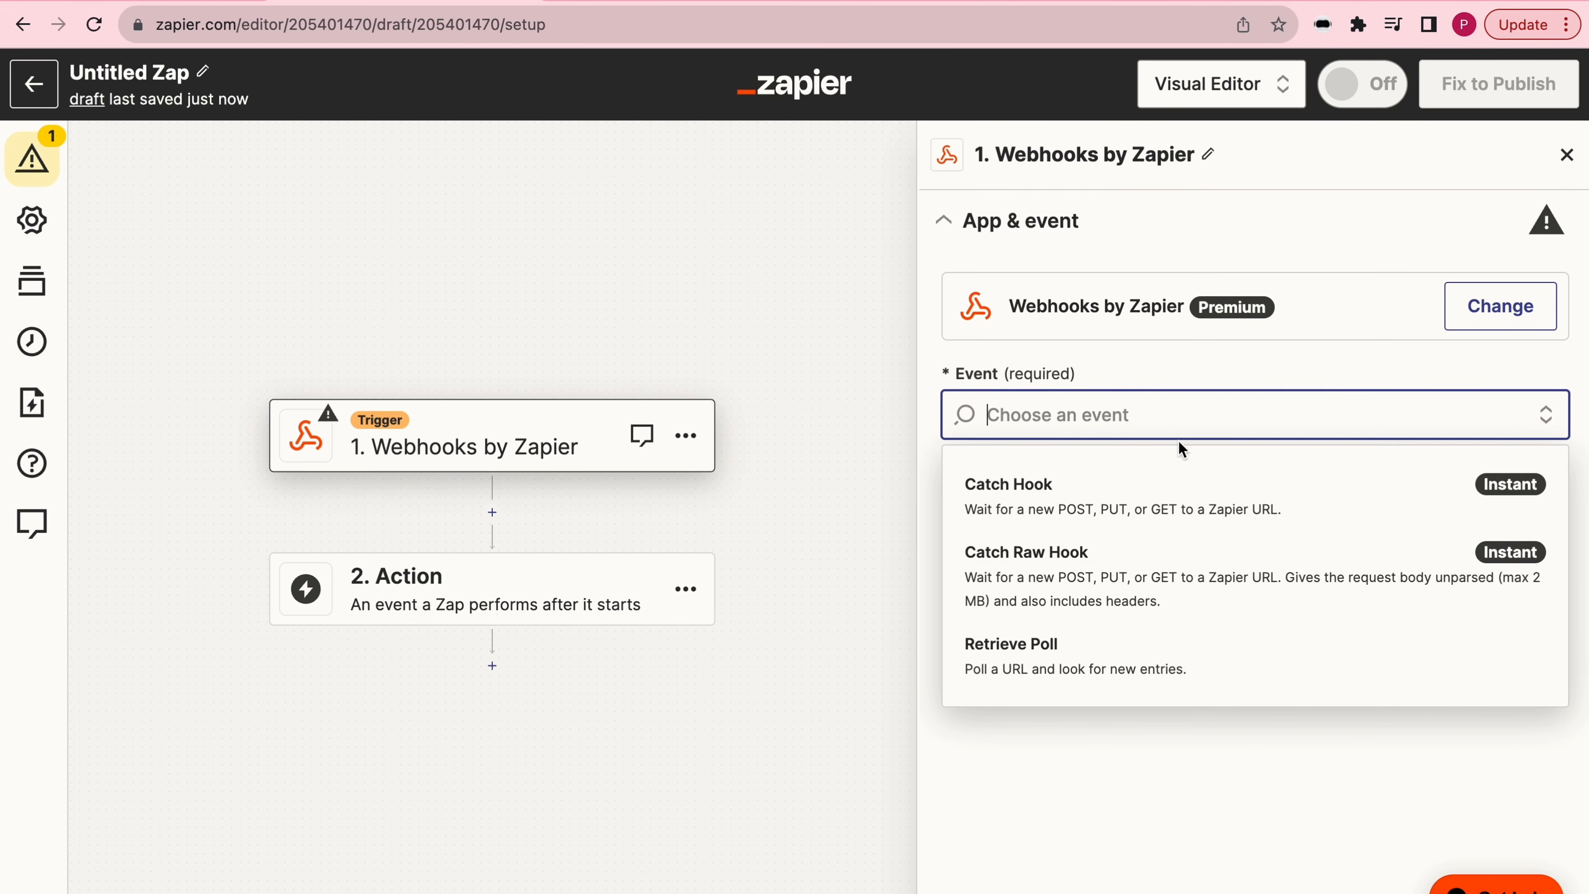
left_click(1181, 512)
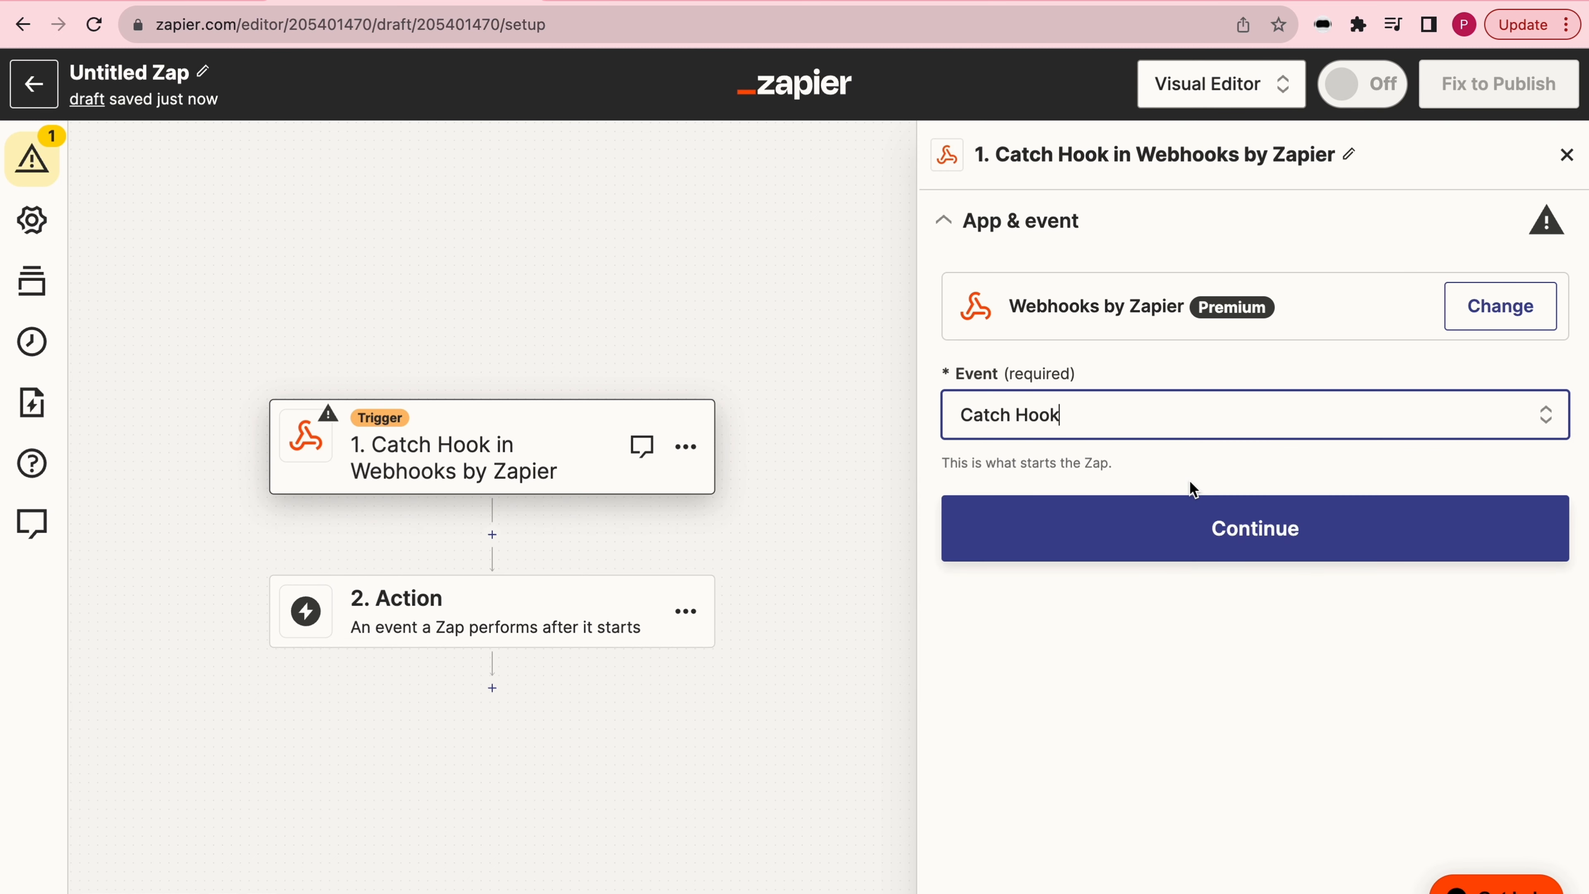
left_click(1205, 529)
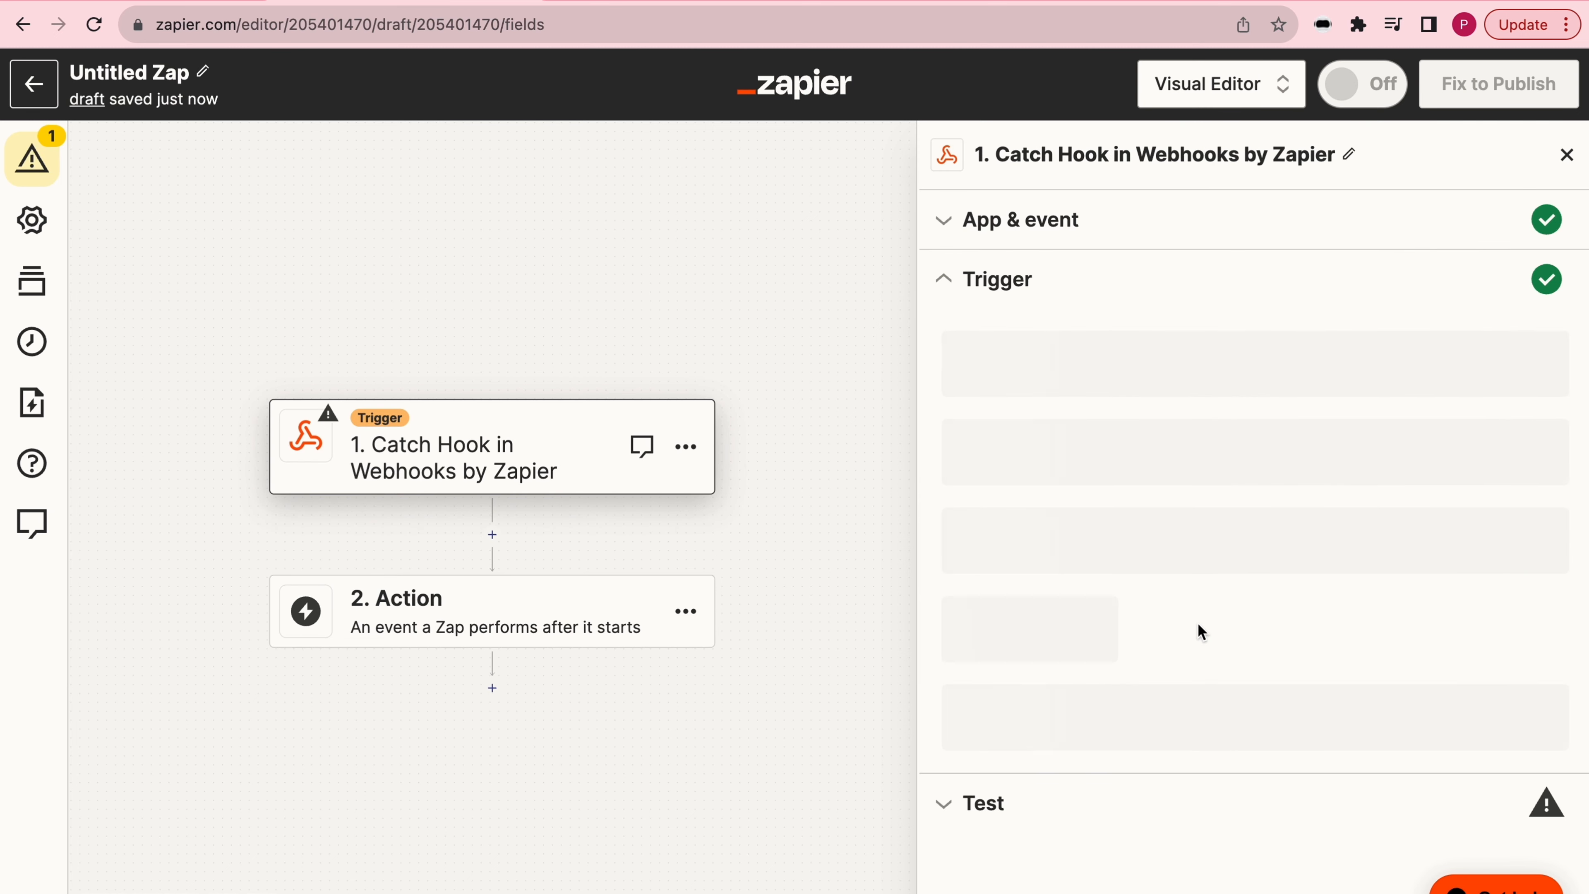
left_click(1225, 590)
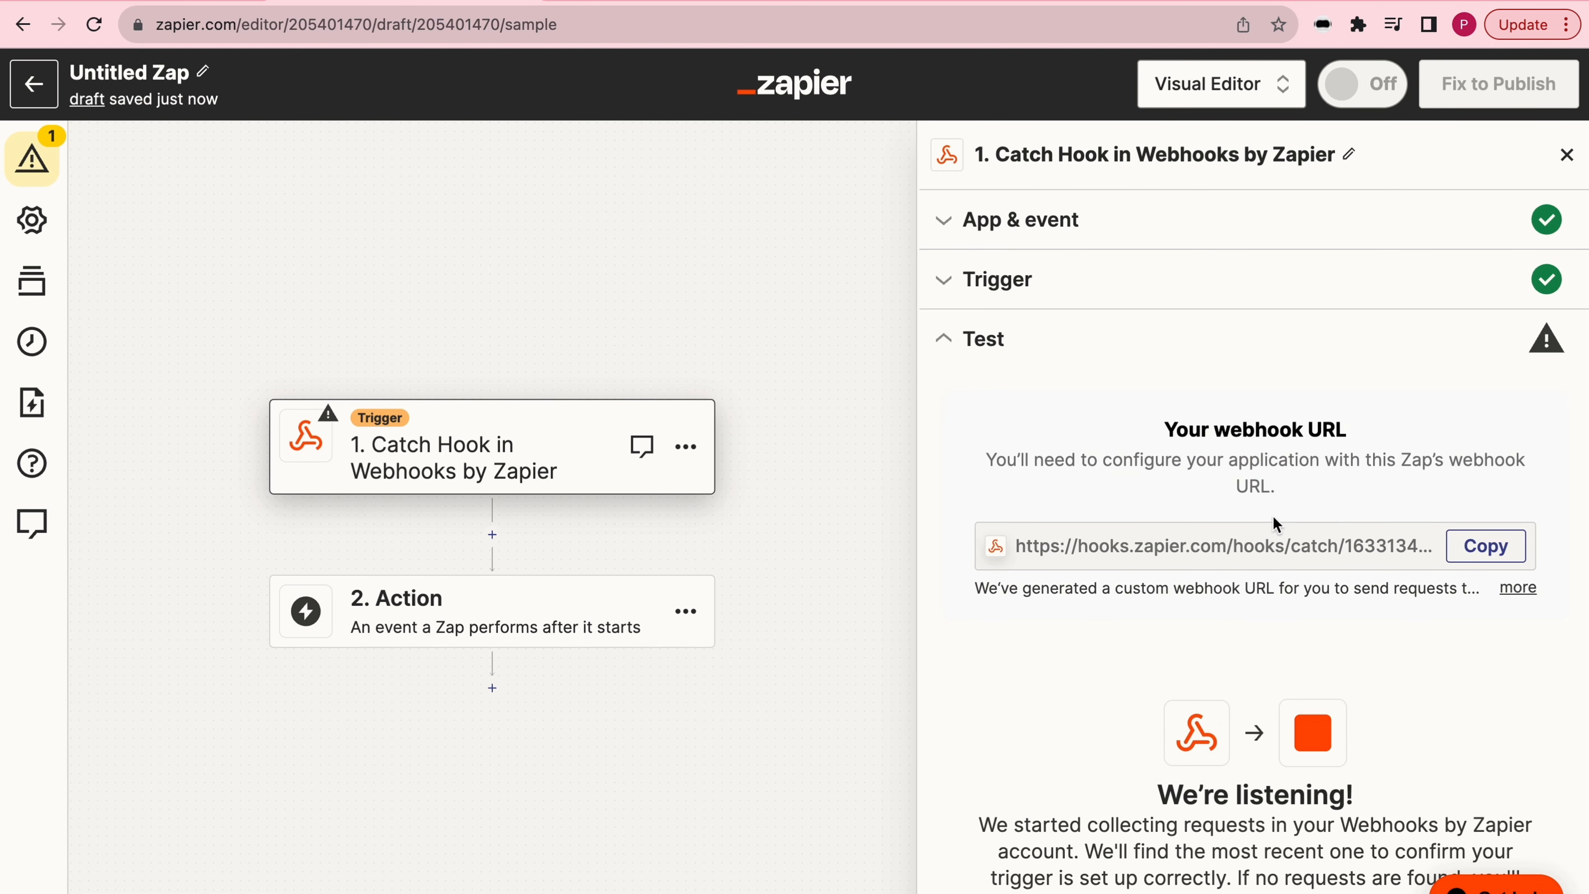
- Copy the Zap's webhook URL and insert it as the axios.post address in the Execute code card in Botpress
left_click(1494, 559)
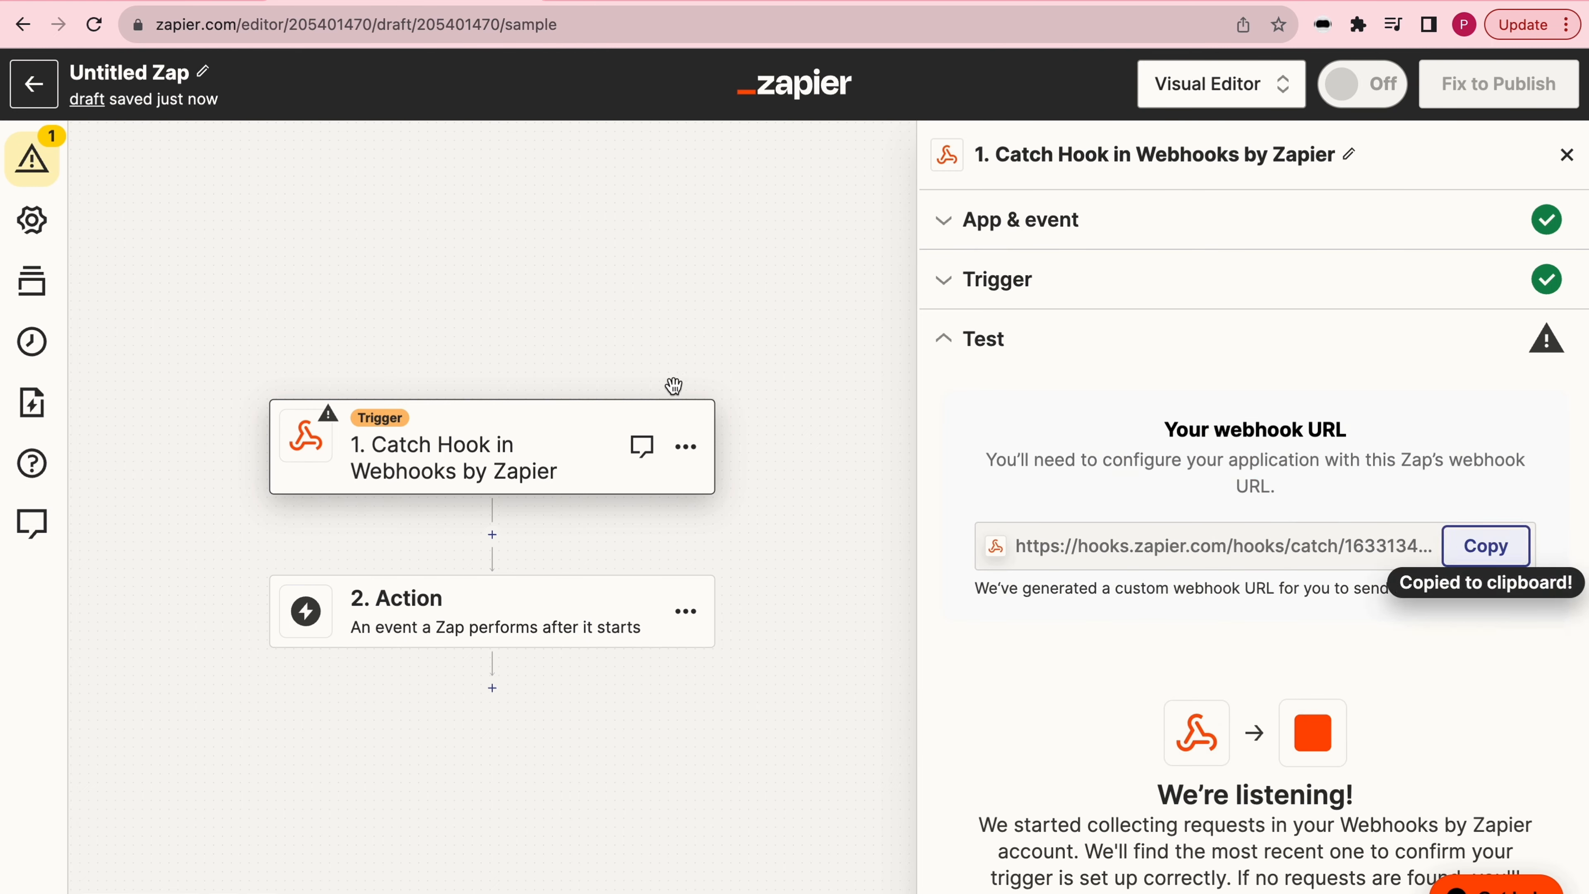
left_click(126, 2)
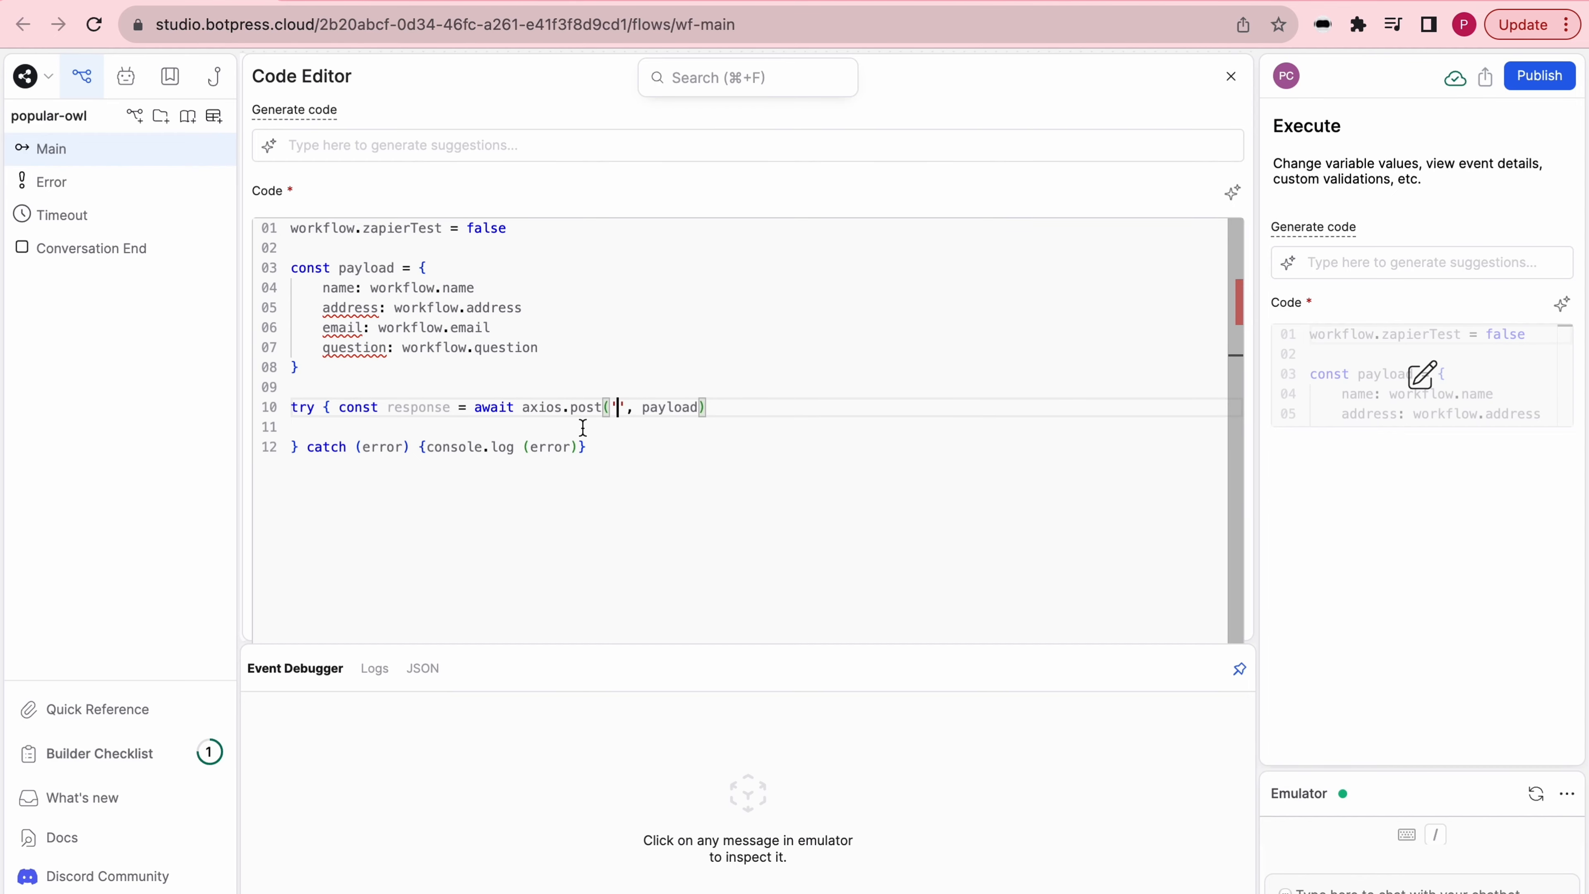
key("super+v")
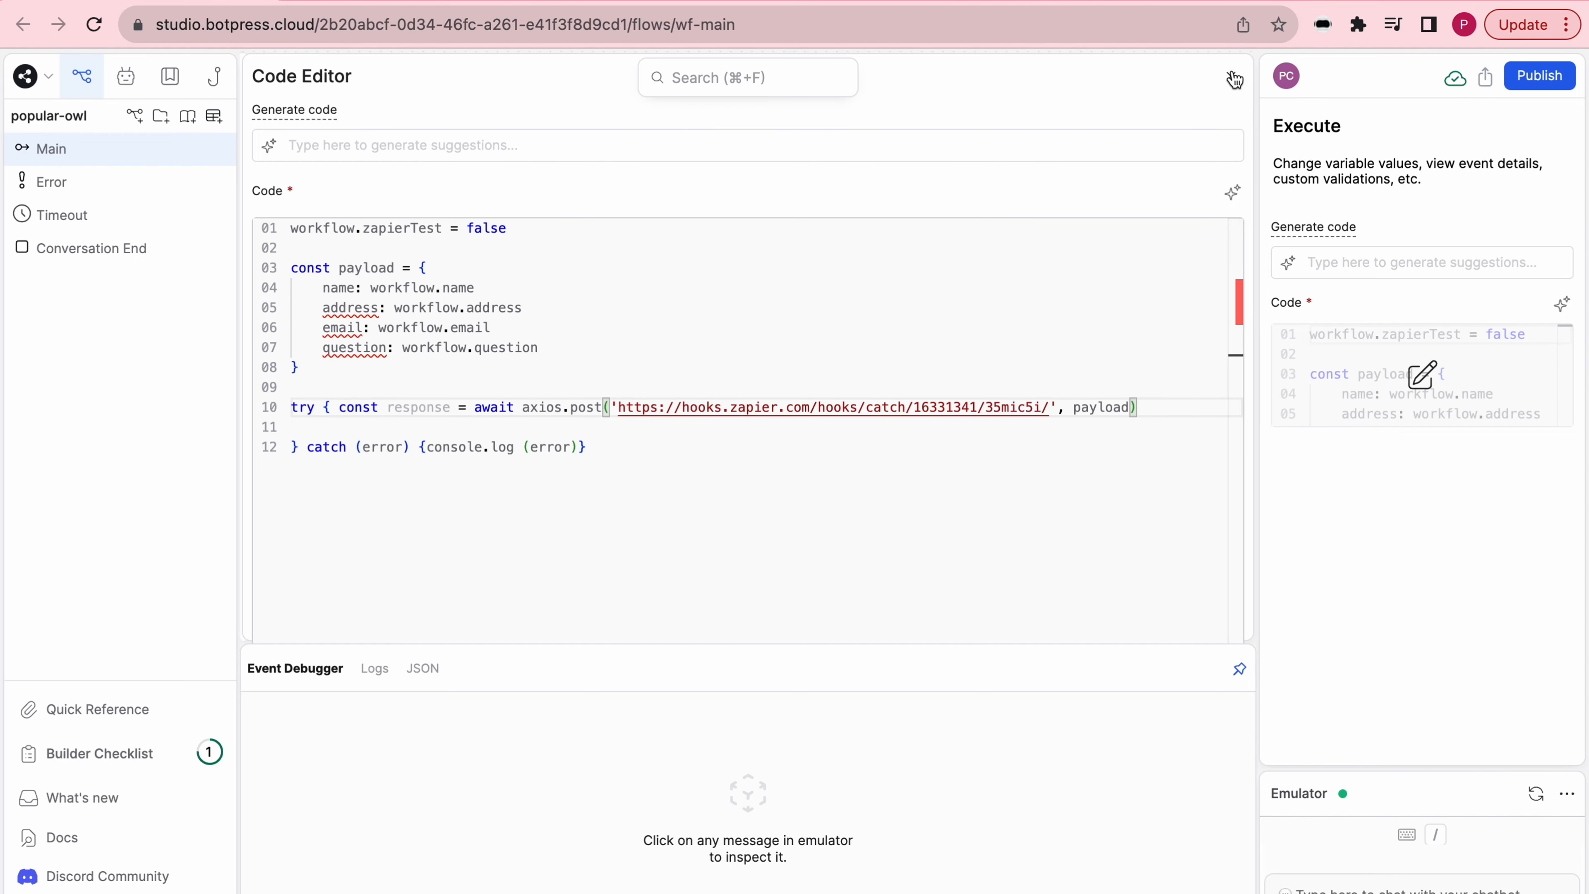
left_click(1233, 80)
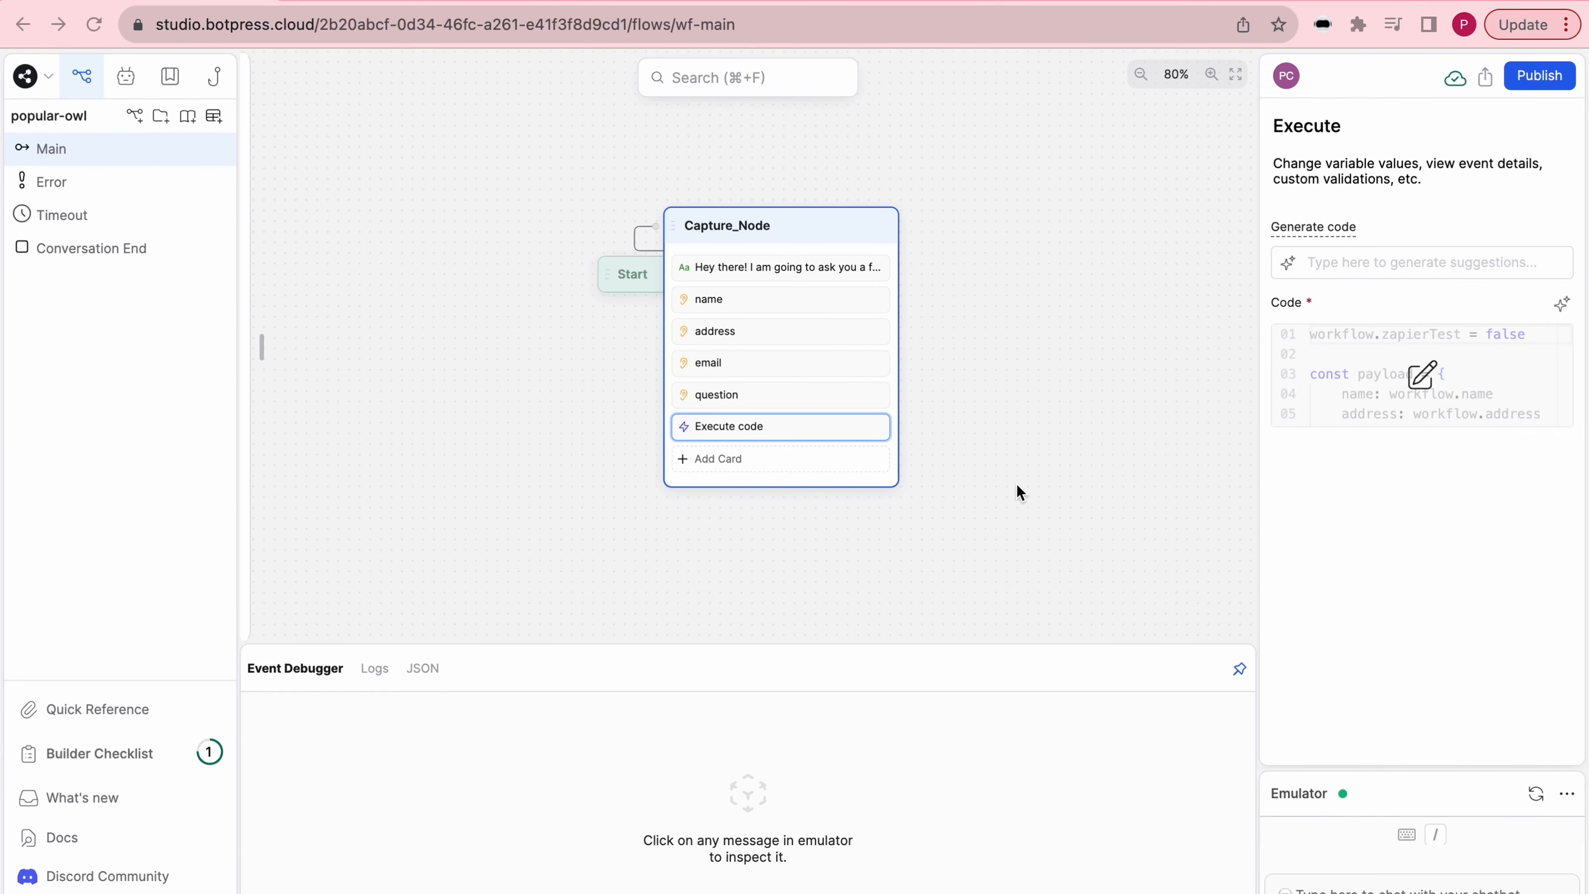
- Add an Expression card labelled "zapierTest true" to Capture_Node and connect it to the End node
left_click(824, 465)
scroll(479, 404, "down", 3)
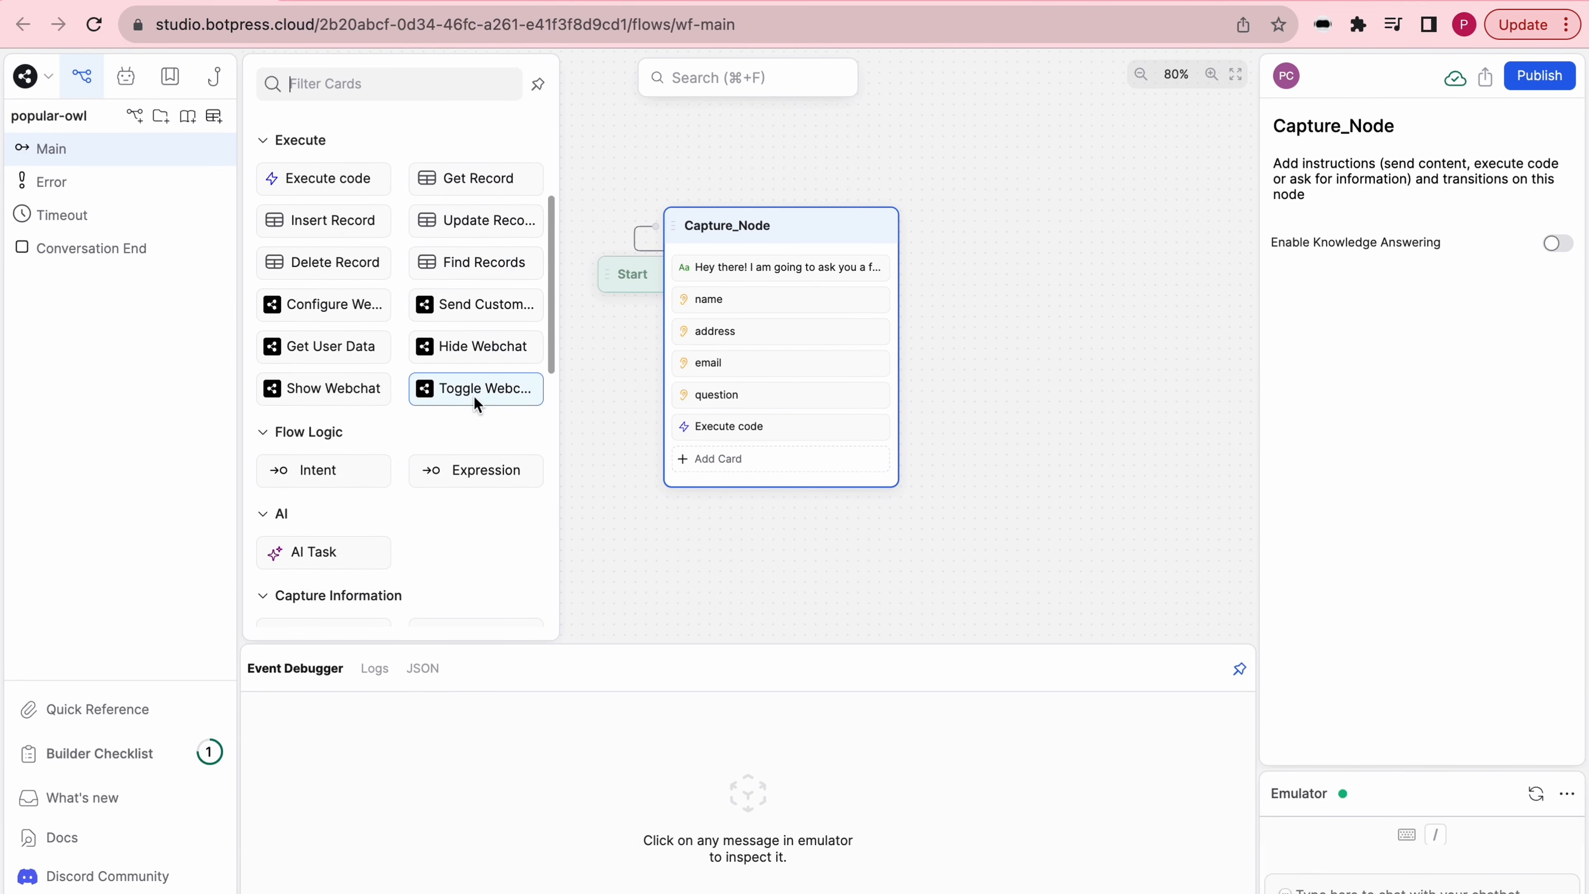
scroll(474, 394, "down", 3)
left_click(473, 320)
double_click(1380, 231)
type("zapierTest true")
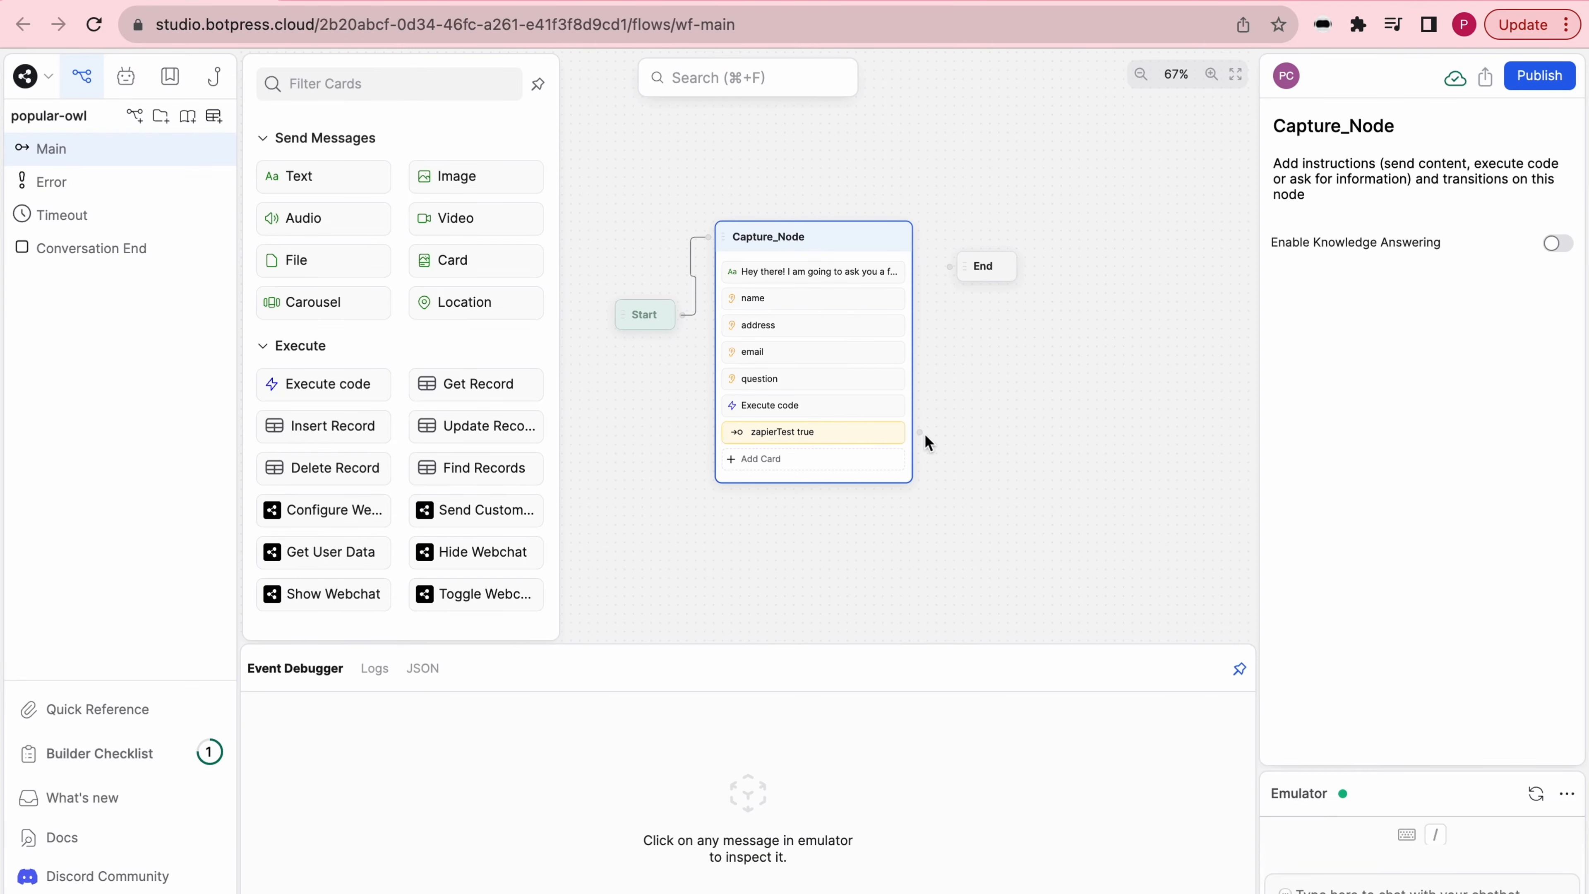
left_click_drag(919, 432, 957, 268)
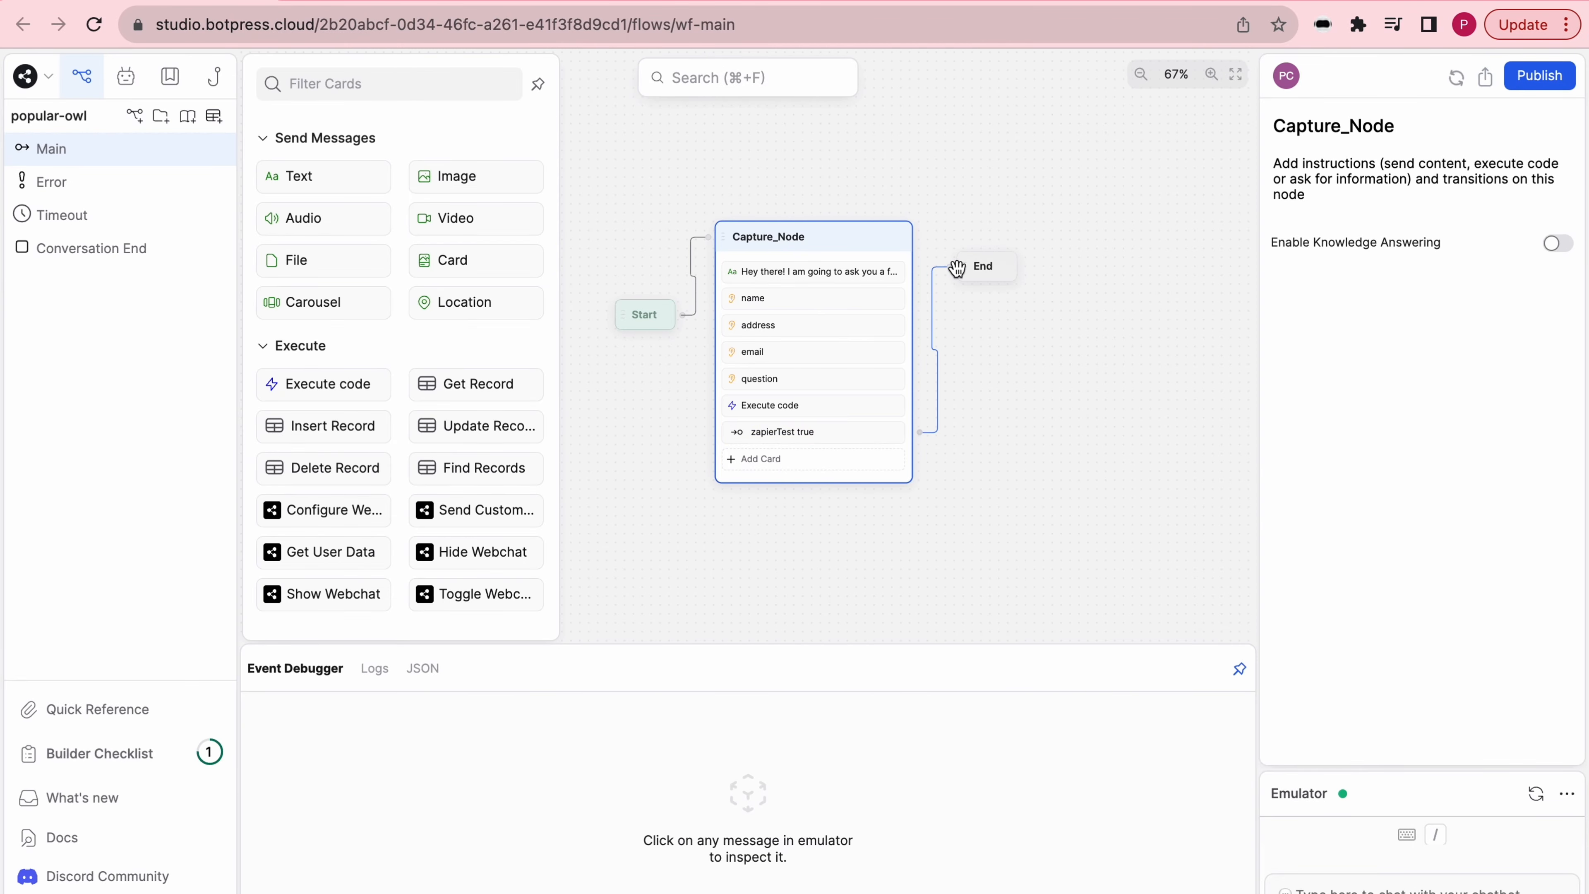
- Start the webhook trigger test in Zapier and run a Botpress emulator conversation, answering the name, address, email and question prompts
left_click(440, 2)
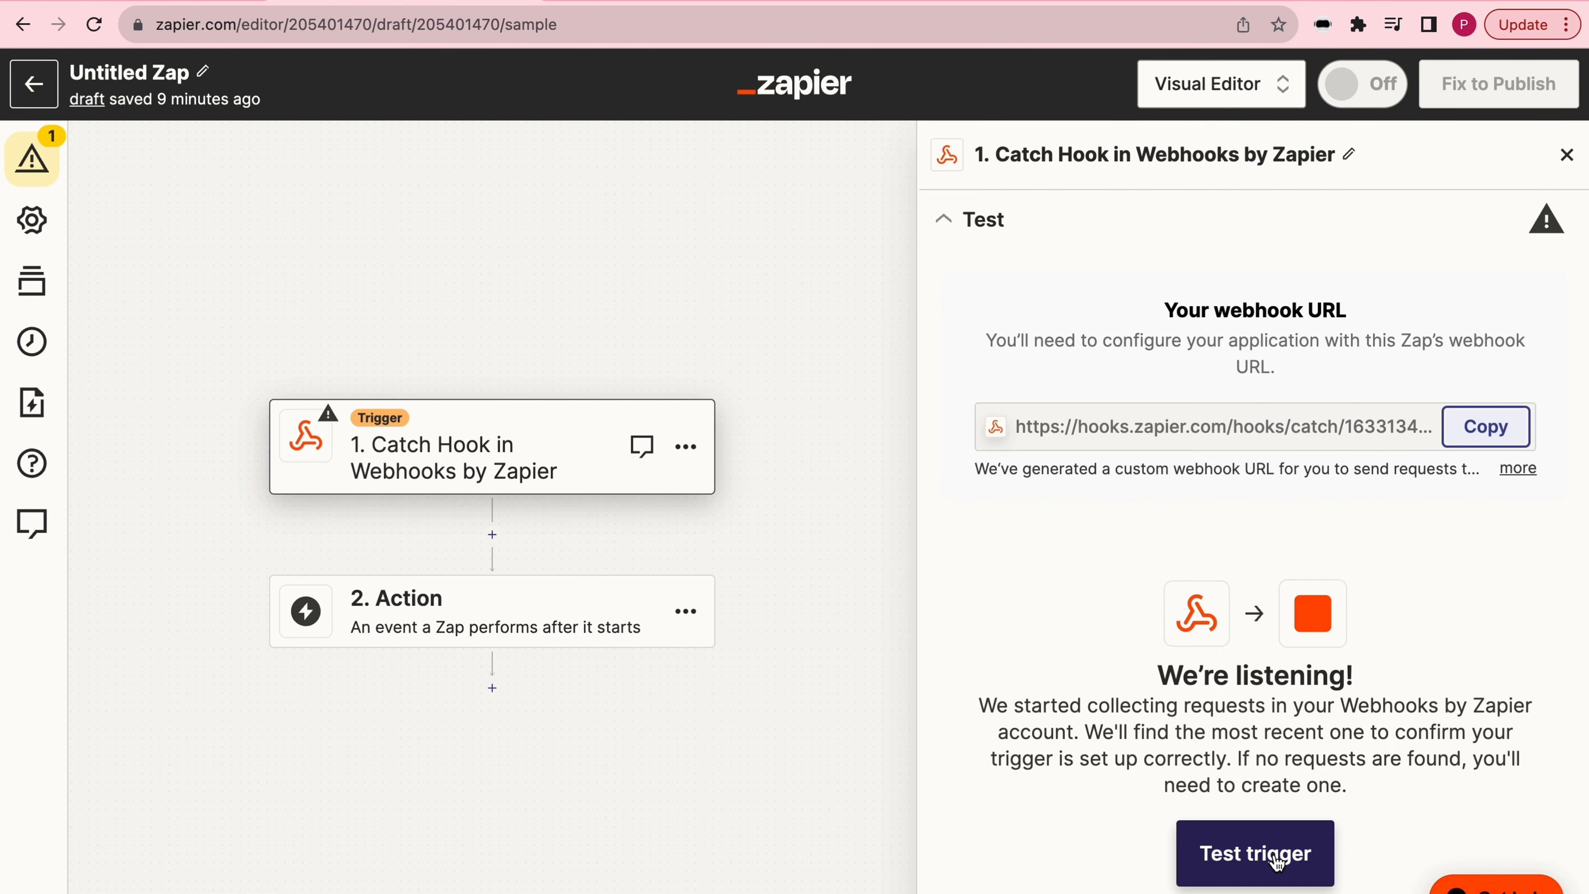
left_click(1287, 875)
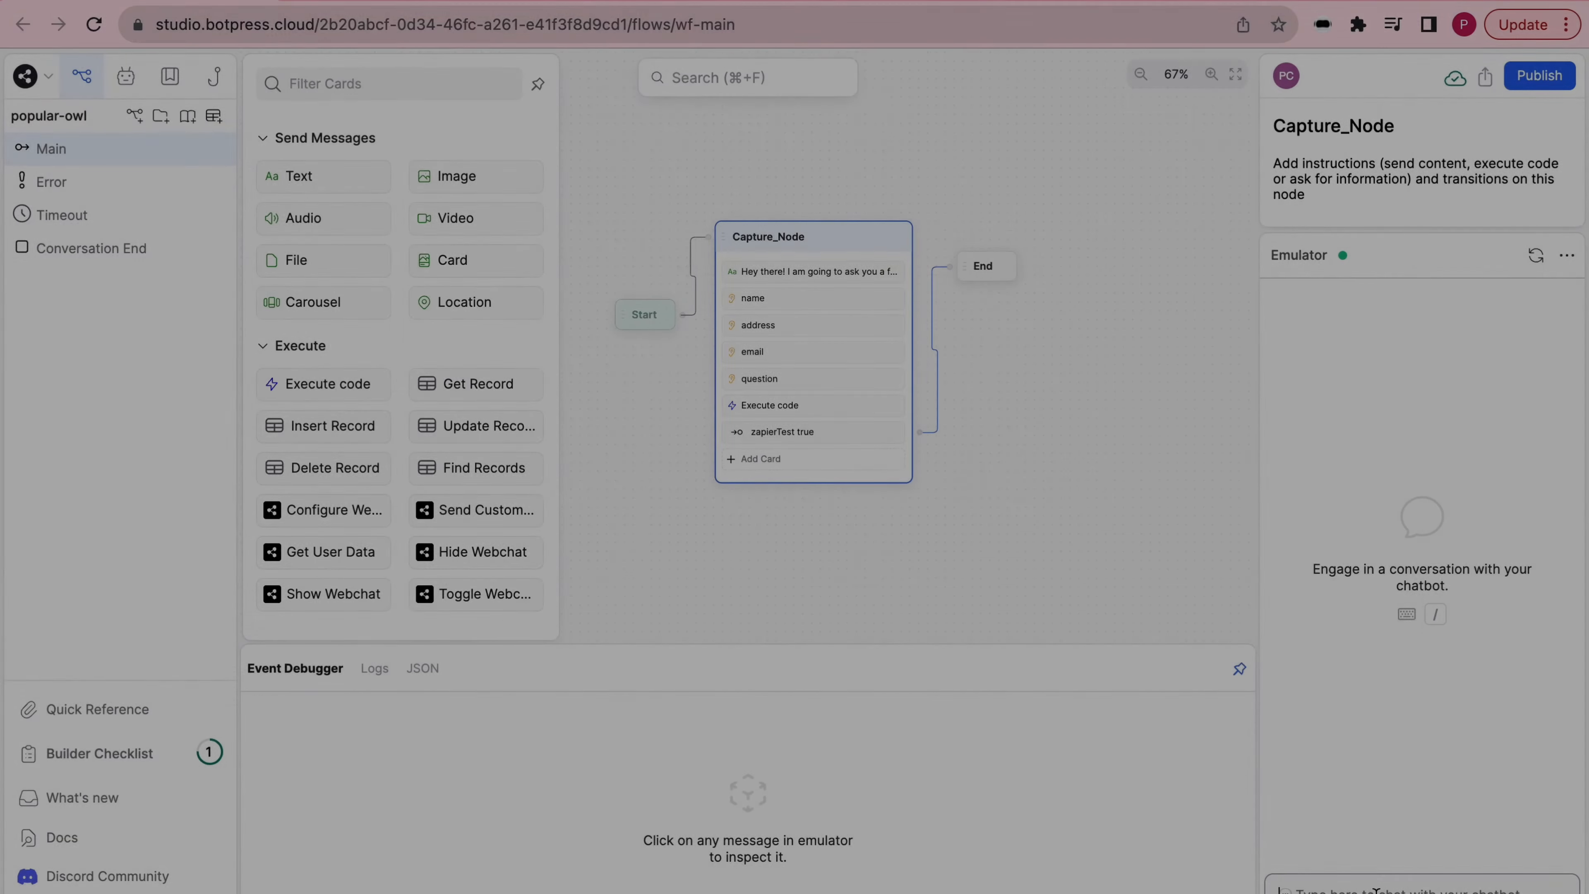
key("Return")
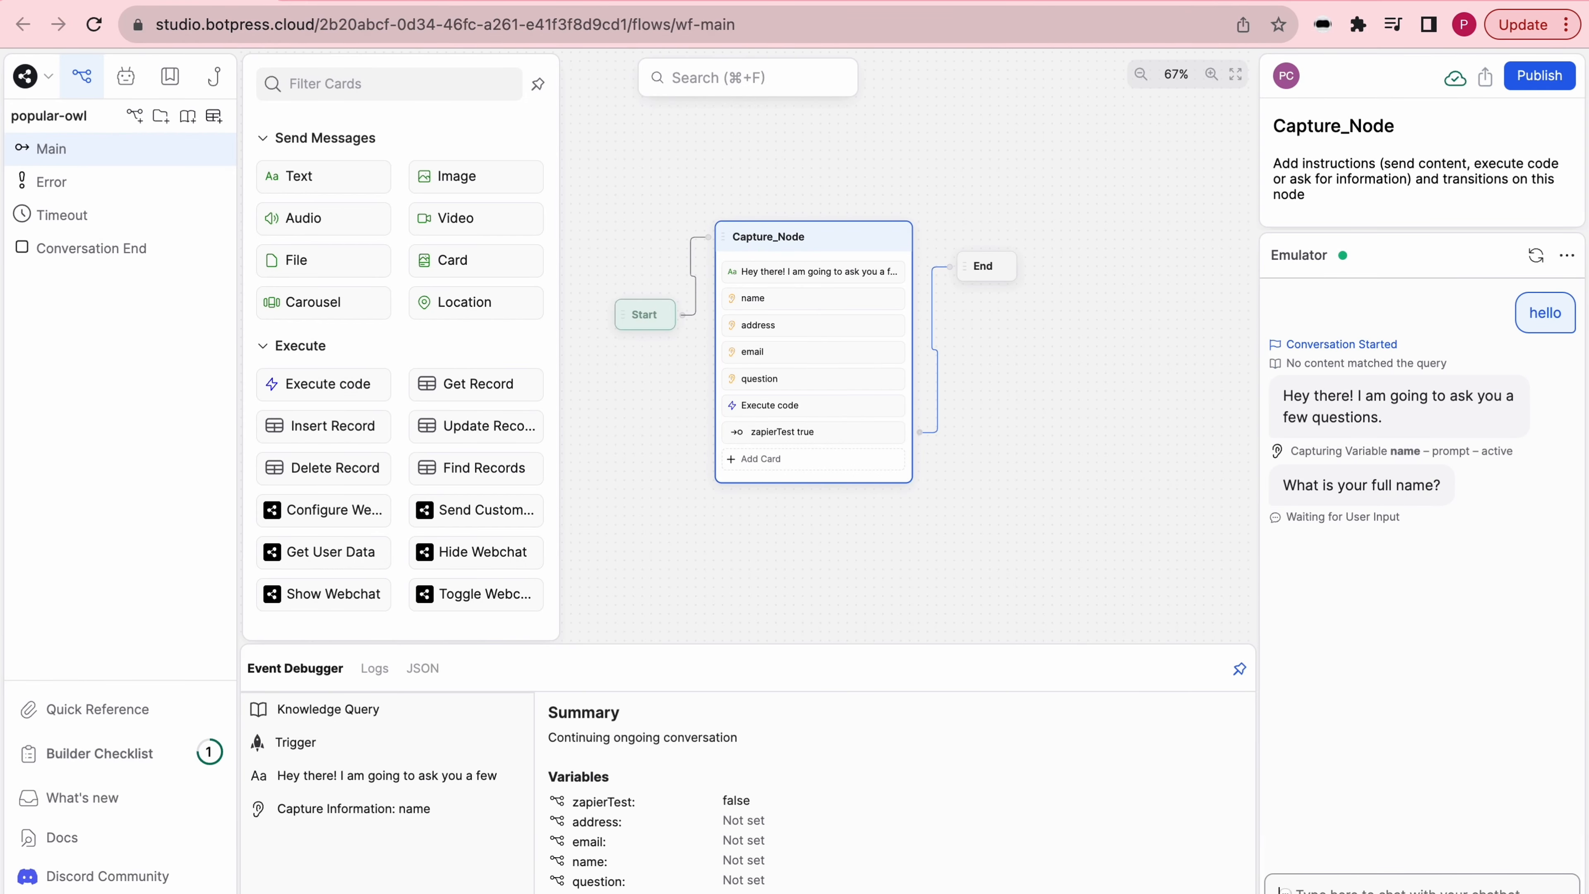
type("Prompt Shark")
key("Return")
type("rand")
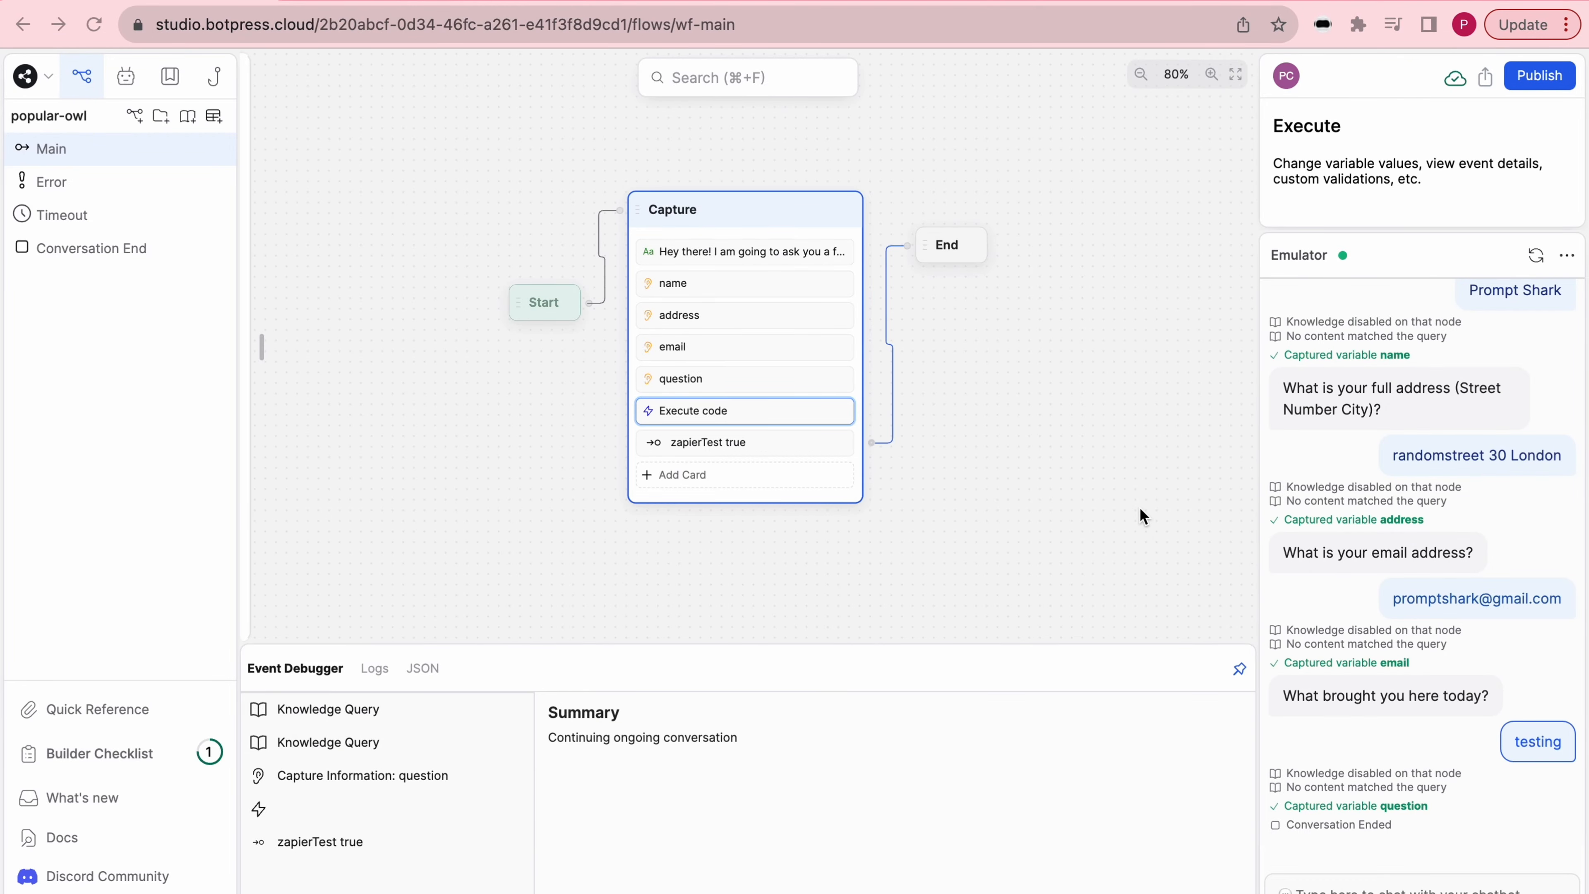
- In the Customers spreadsheet in Google Sheets, enter the headers First Name, Last Name and Address_Street in A1:C1
left_click(460, 2)
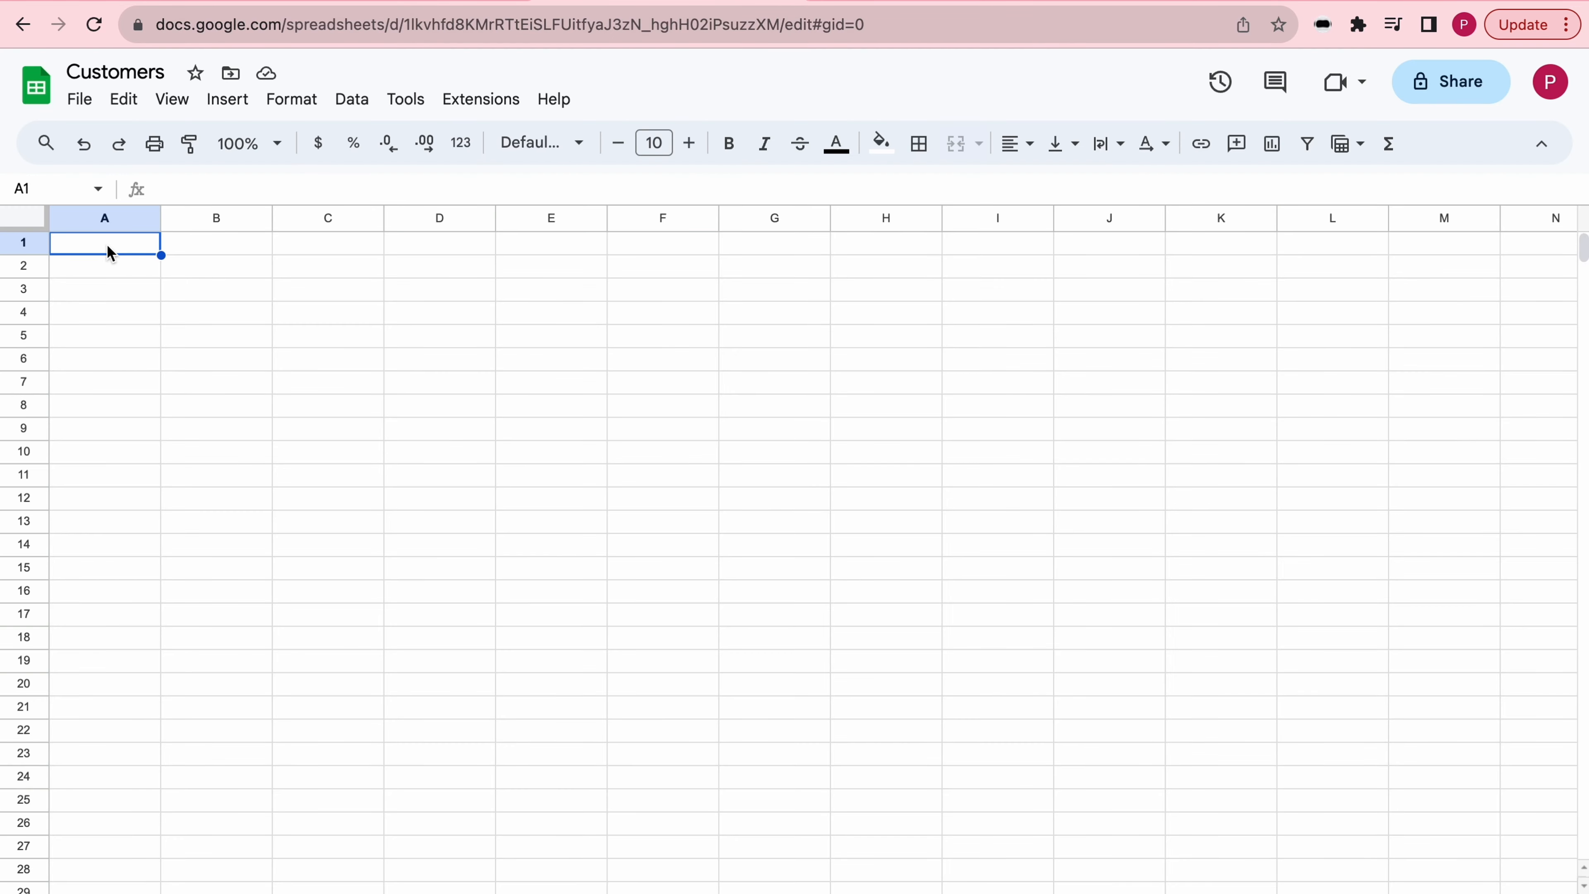
type("First Name")
key("Tab")
type("Last Name")
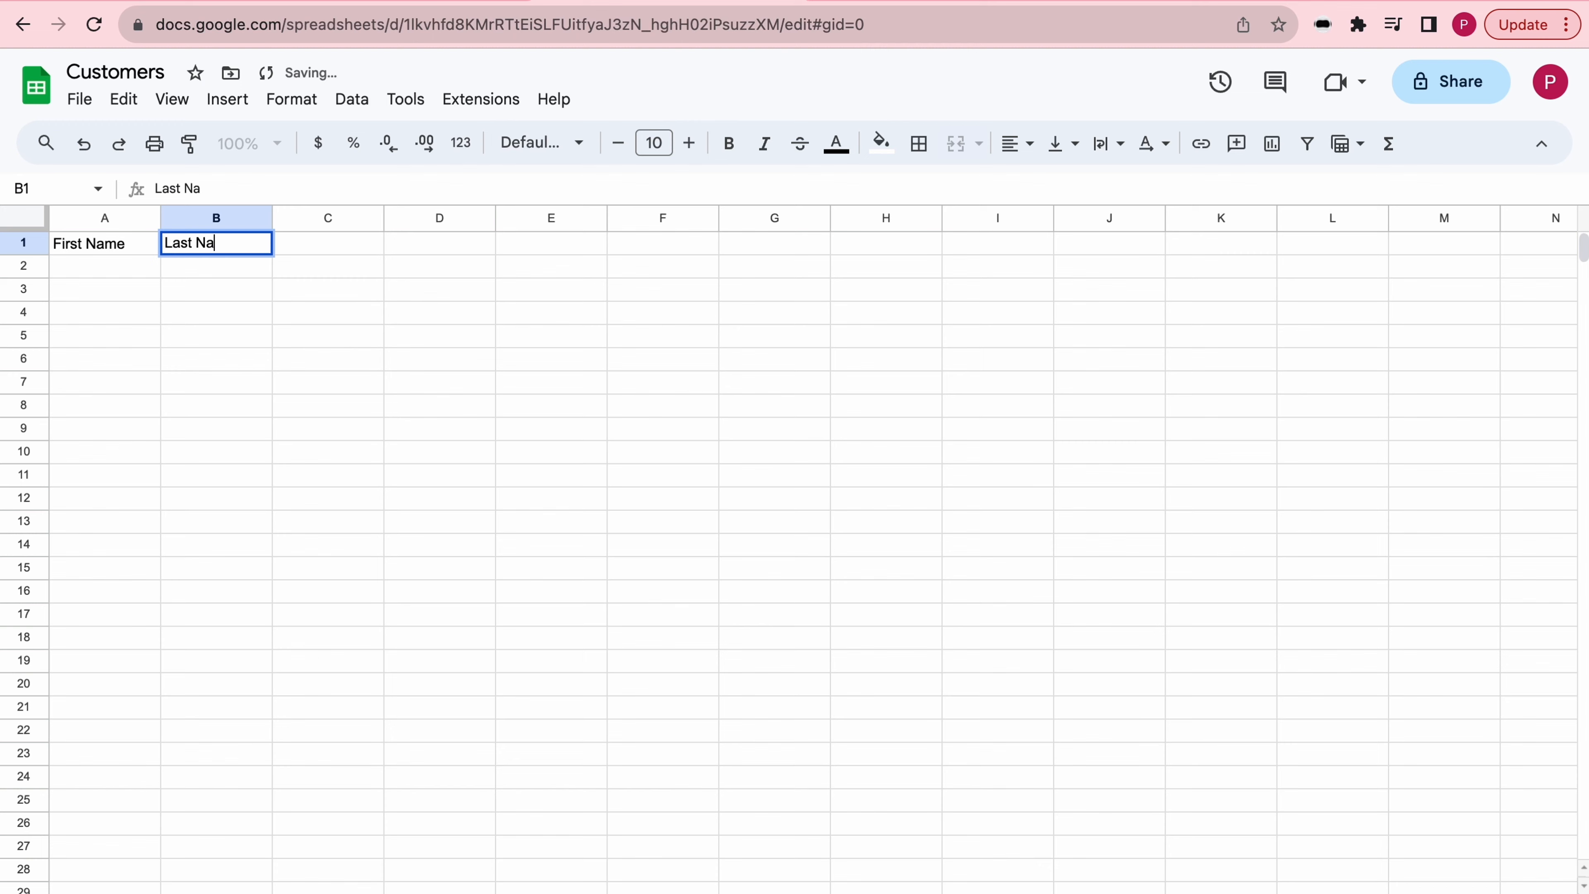
key("Tab")
type("Address_Street")
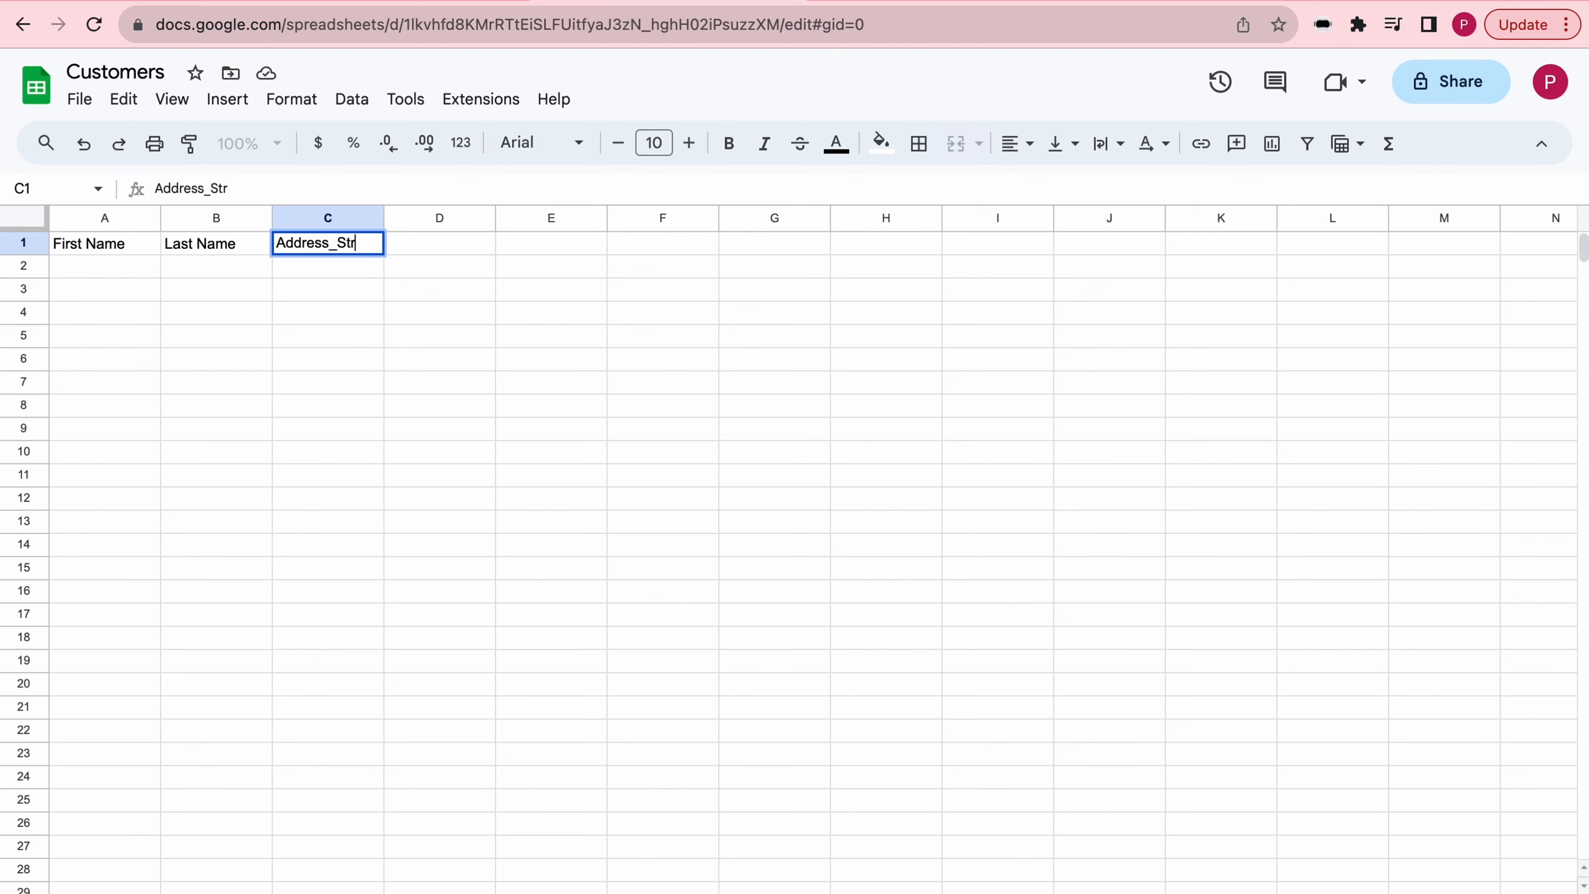
- Enter the headers Address_Number, Address_City, Email and Question in cells D1:G1
key("Tab")
type("Address_N")
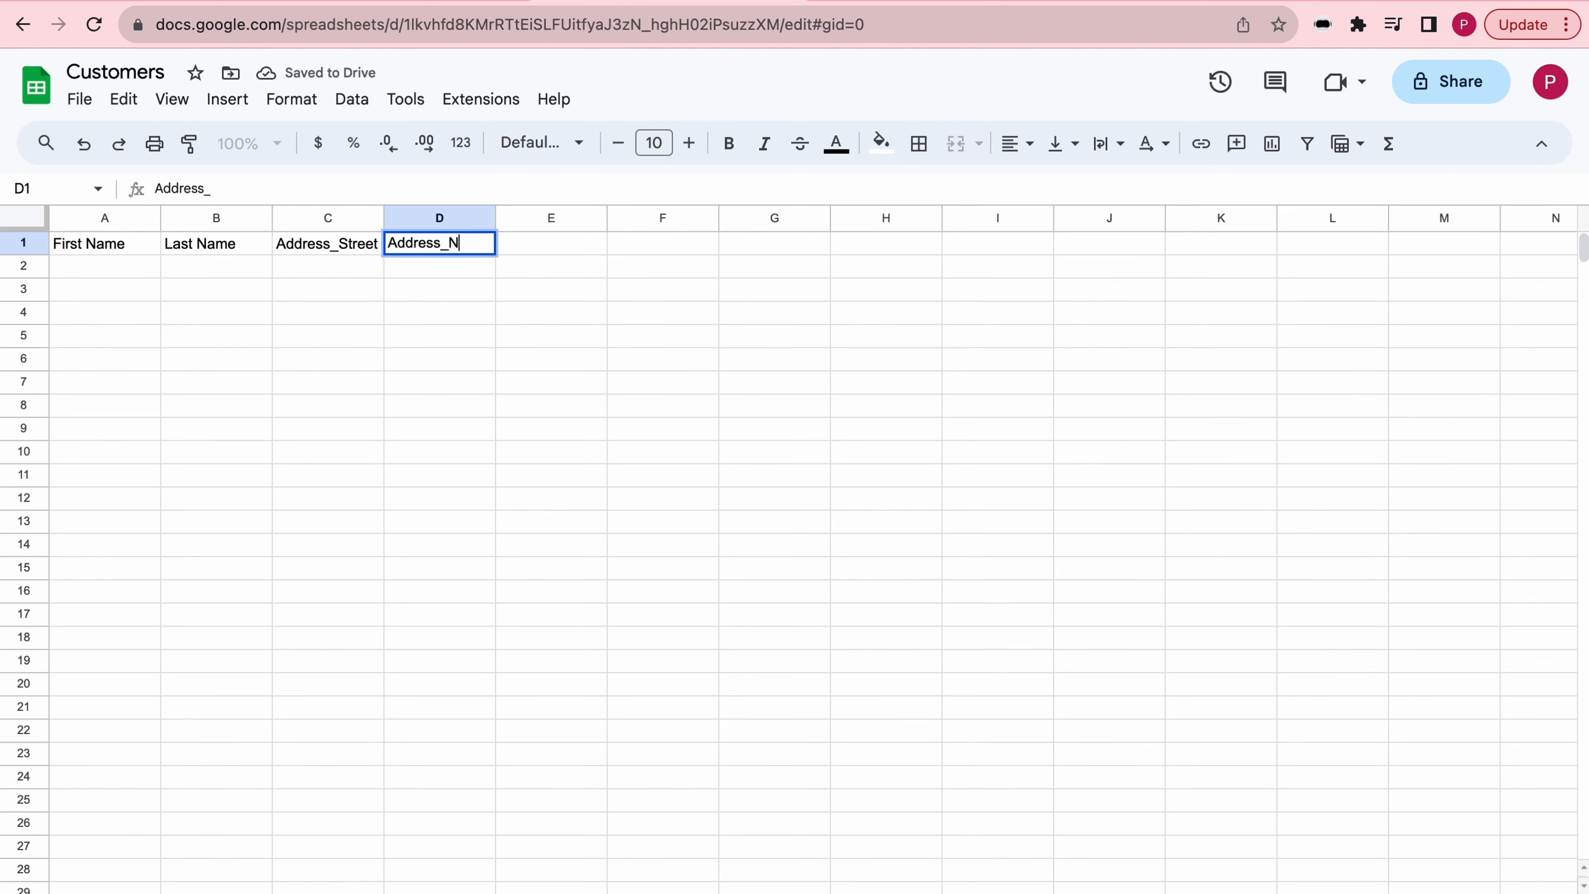
type("umber")
key("Tab")
type("Address_City")
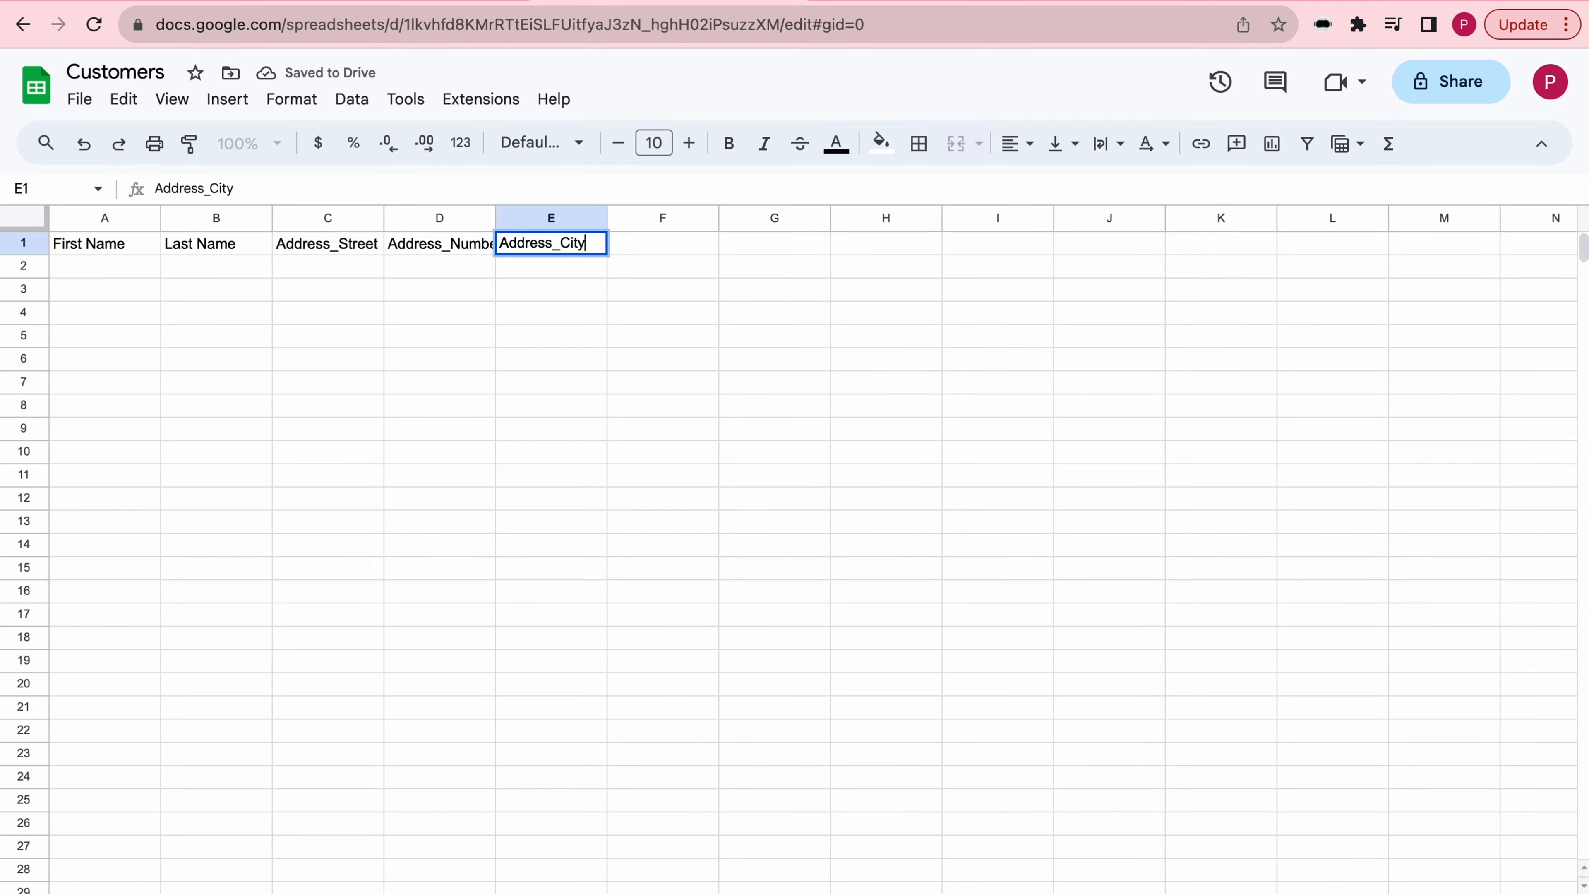
key("Tab")
type("Email")
key("Tab")
type("Question")
left_click(762, 275)
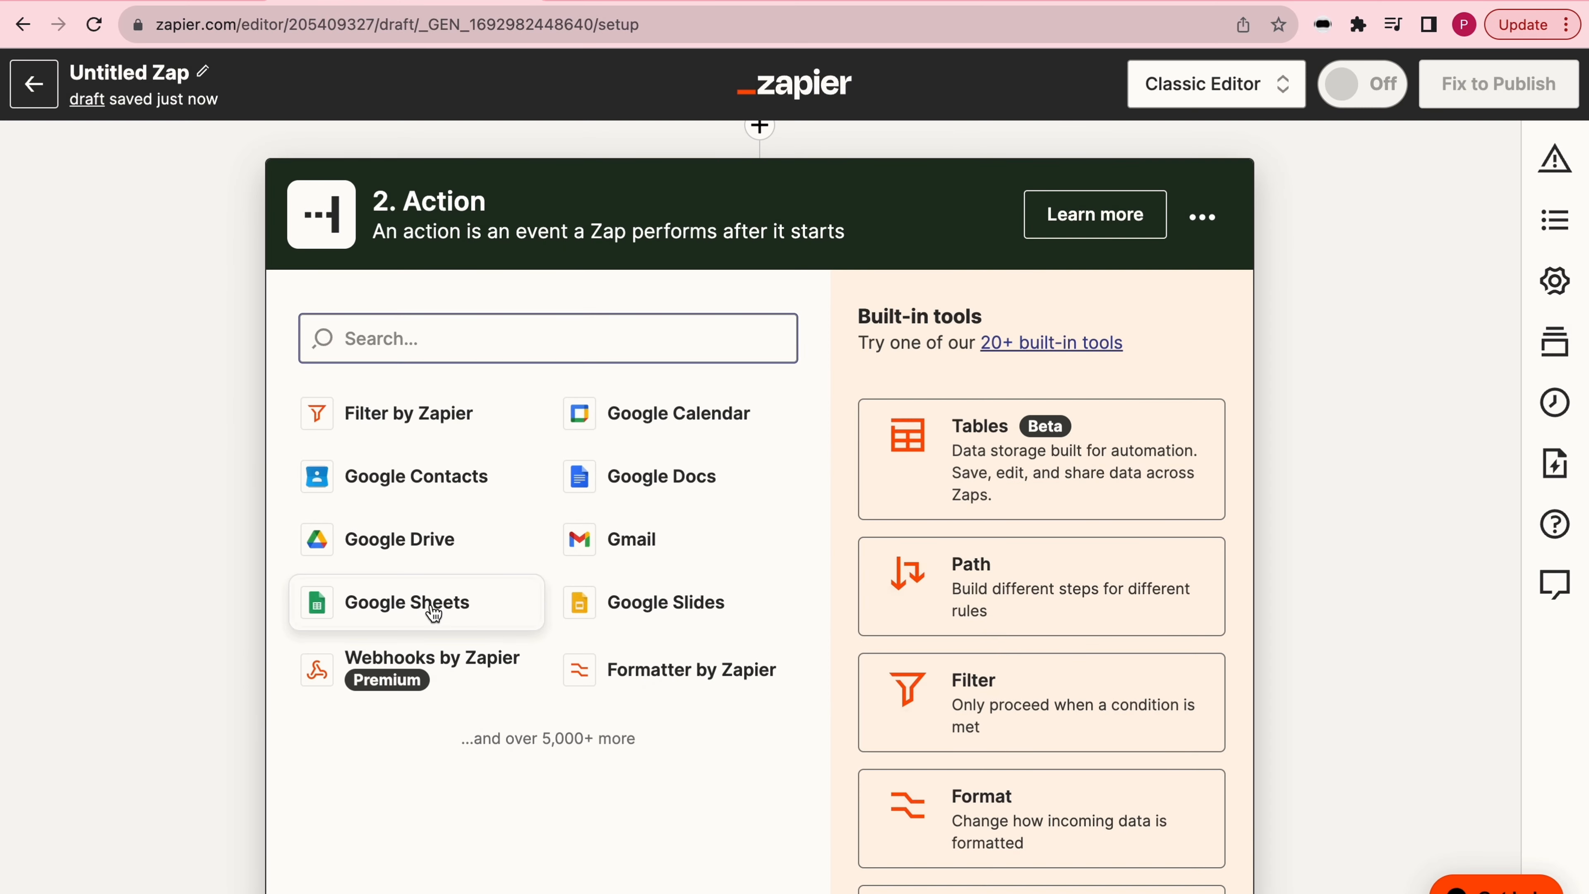
- Back in Zapier, set the Zap's action to Google Sheets with the event Create Spreadsheet Row and accept the connected account
left_click(429, 607)
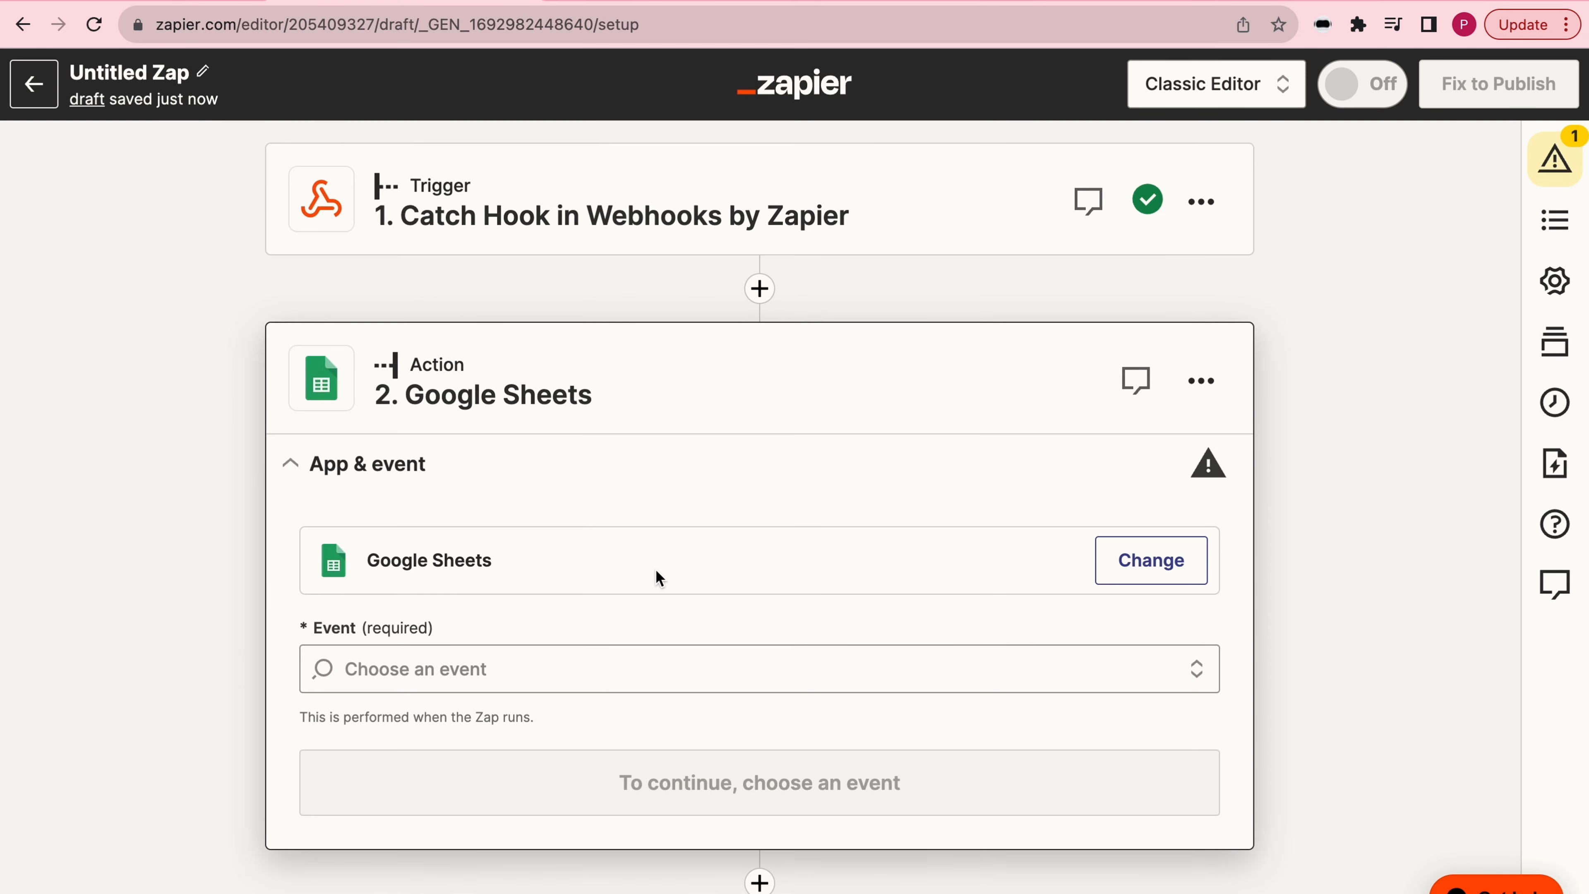
left_click(659, 667)
scroll(692, 839, "down", 3)
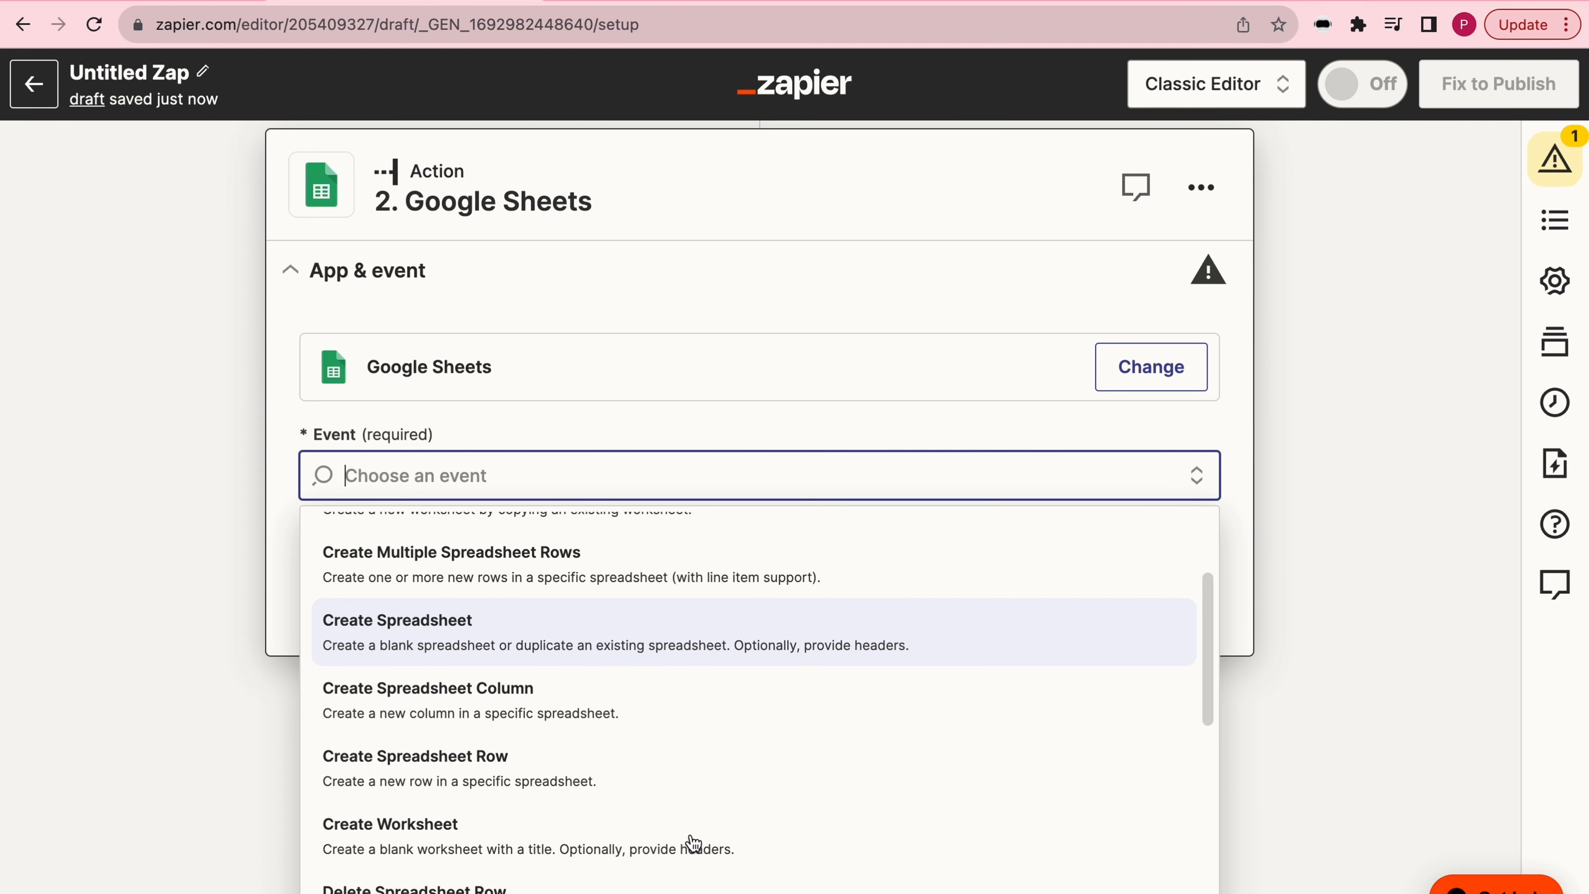
left_click(603, 788)
left_click(703, 710)
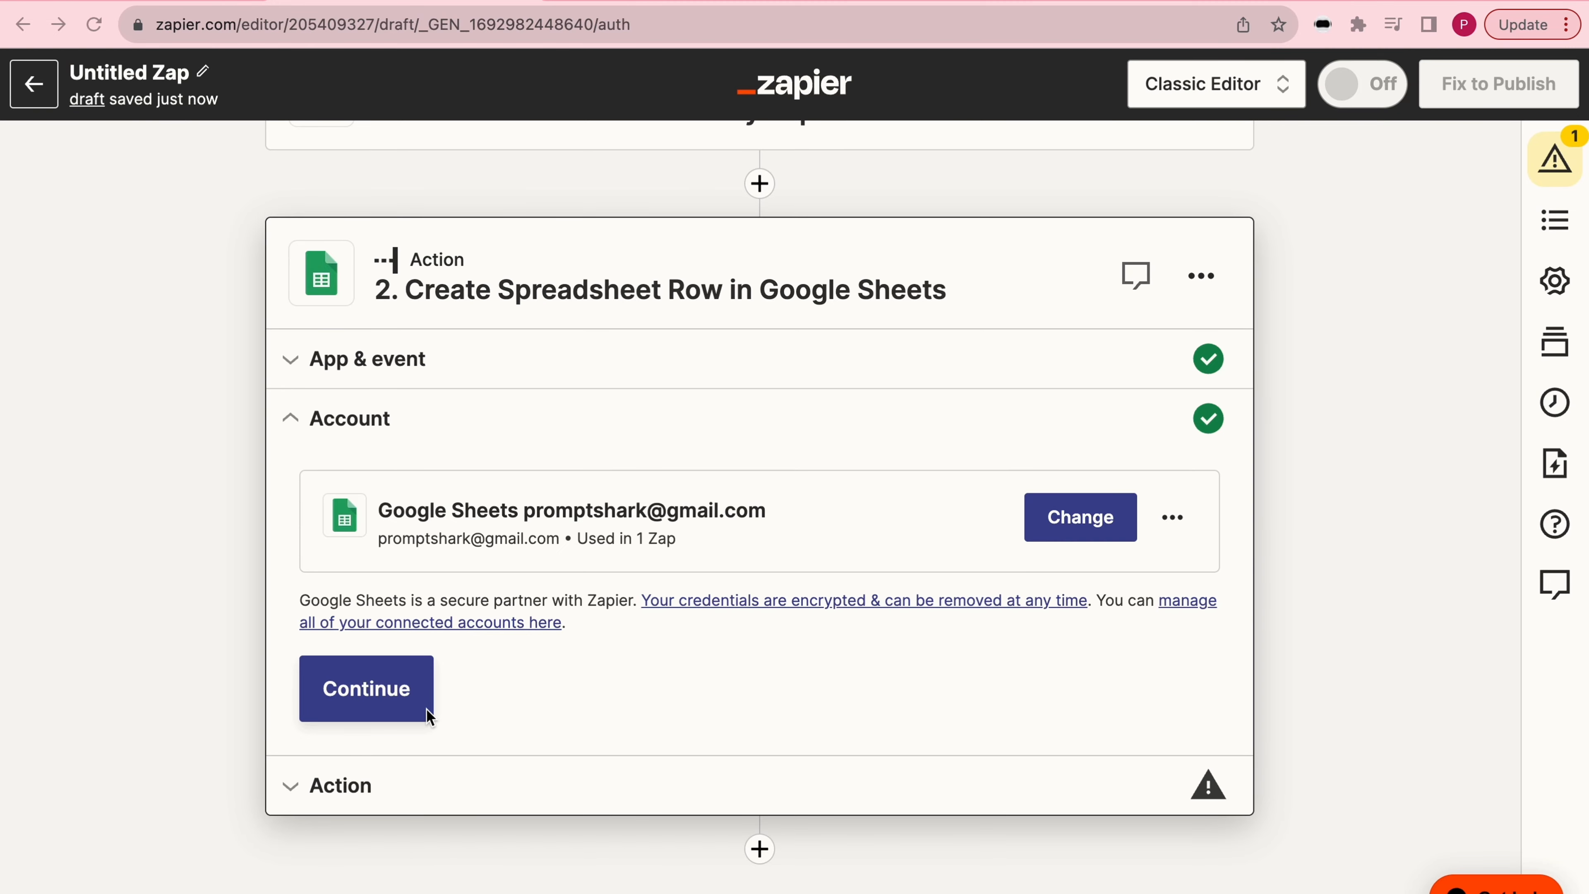
left_click(413, 703)
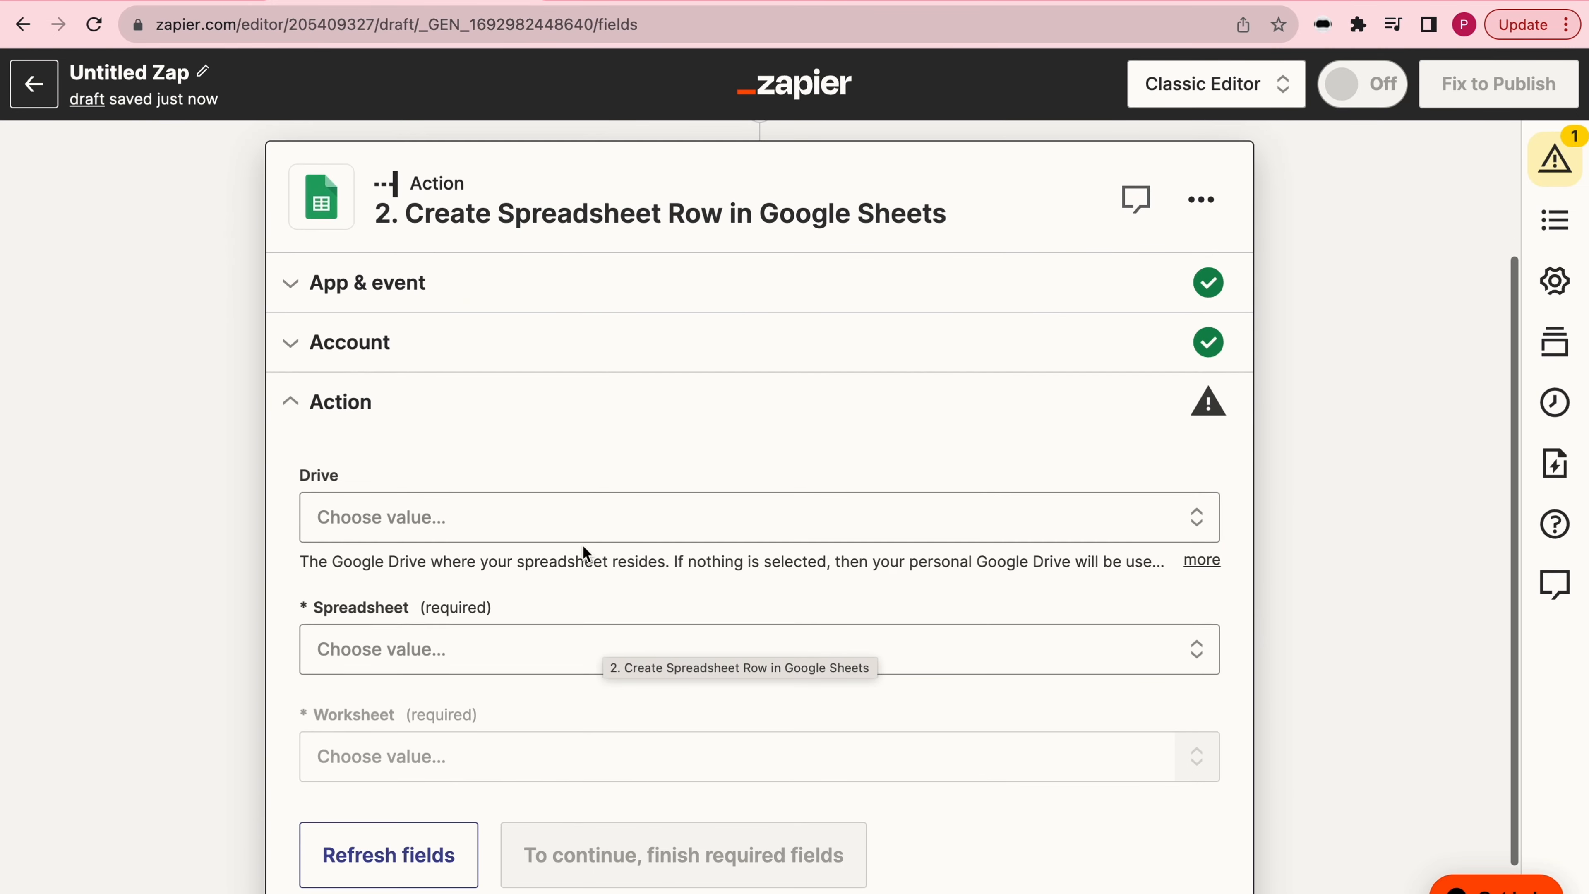
- Point the action to the Customers spreadsheet in My Google Drive and its worksheet Sheet1
left_click(563, 529)
left_click(399, 755)
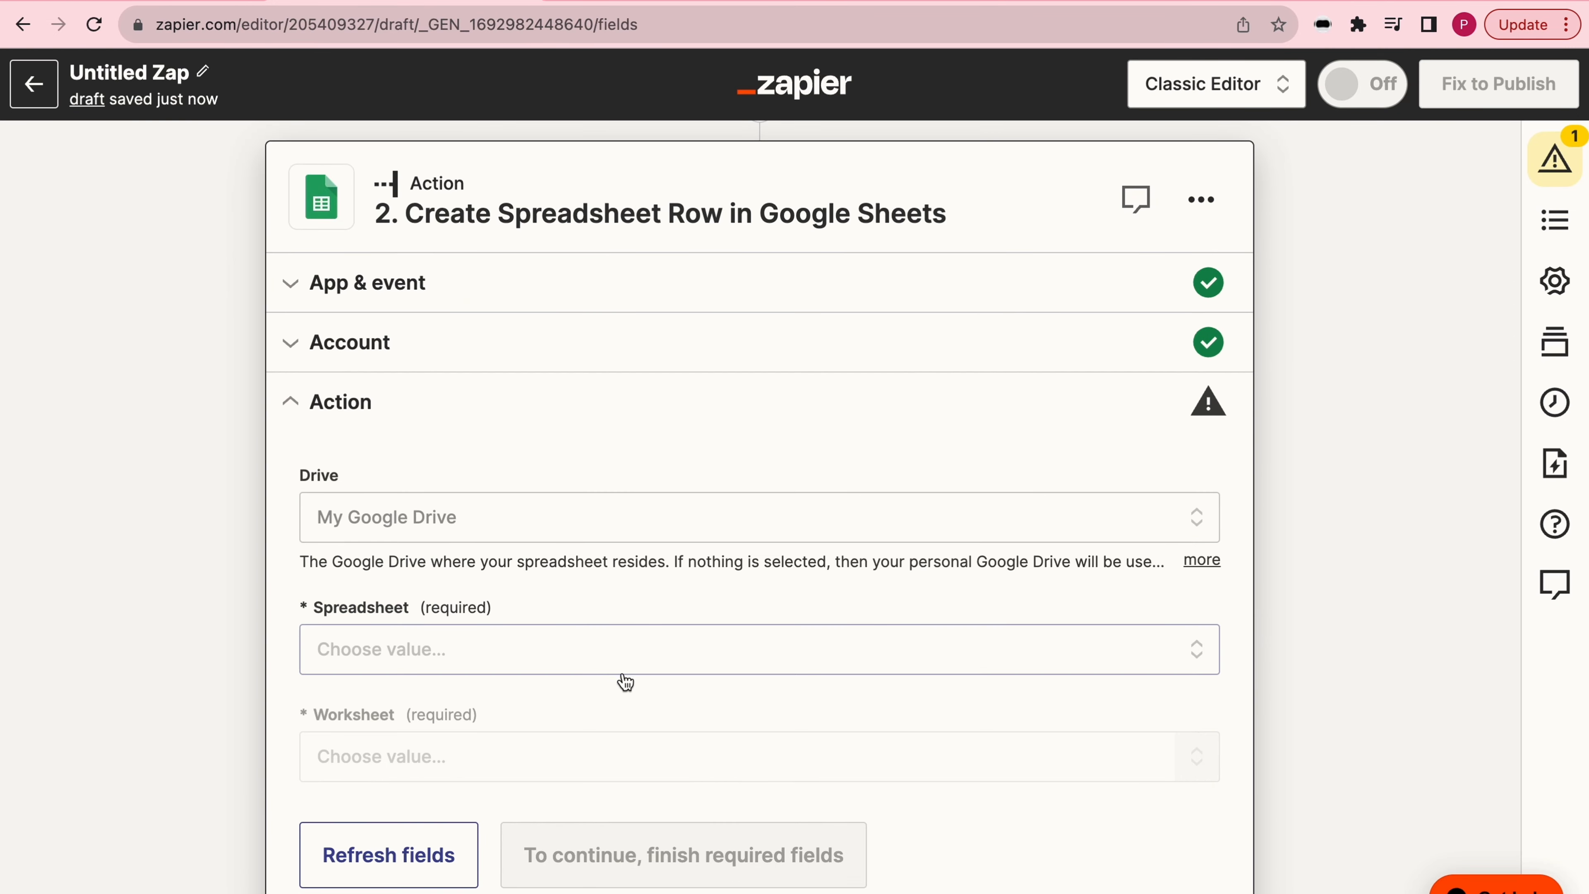
scroll(626, 682, "down", 2)
left_click(704, 553)
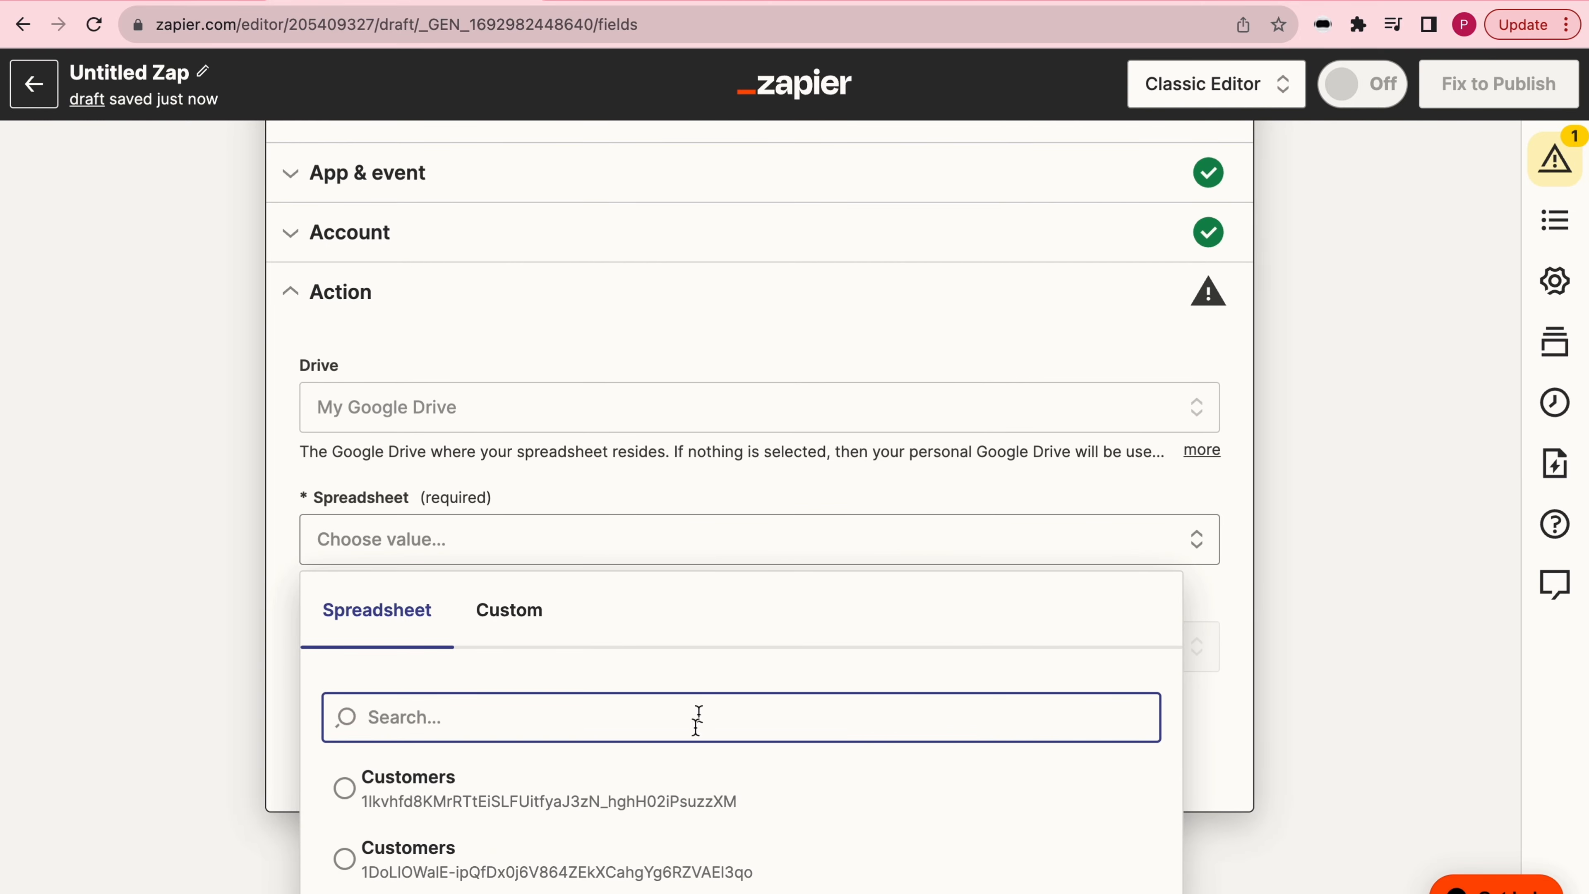
left_click(534, 796)
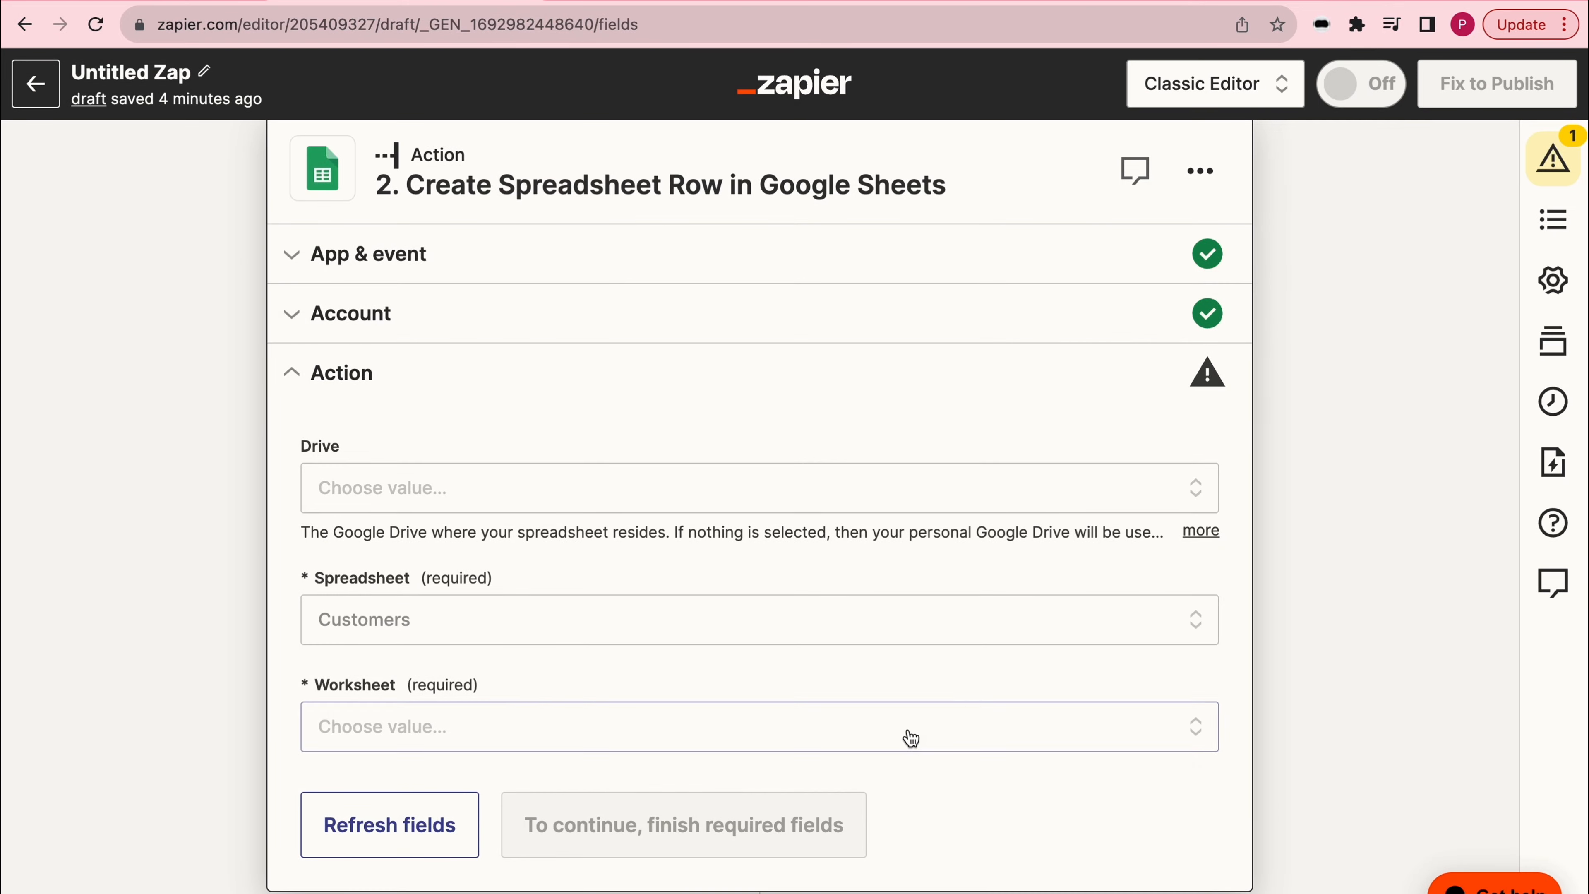
left_click(908, 738)
left_click(754, 823)
- Map the First Name and Last Name columns to the webhook's Name First and Name Last data
scroll(662, 719, "down", 5)
left_click(476, 281)
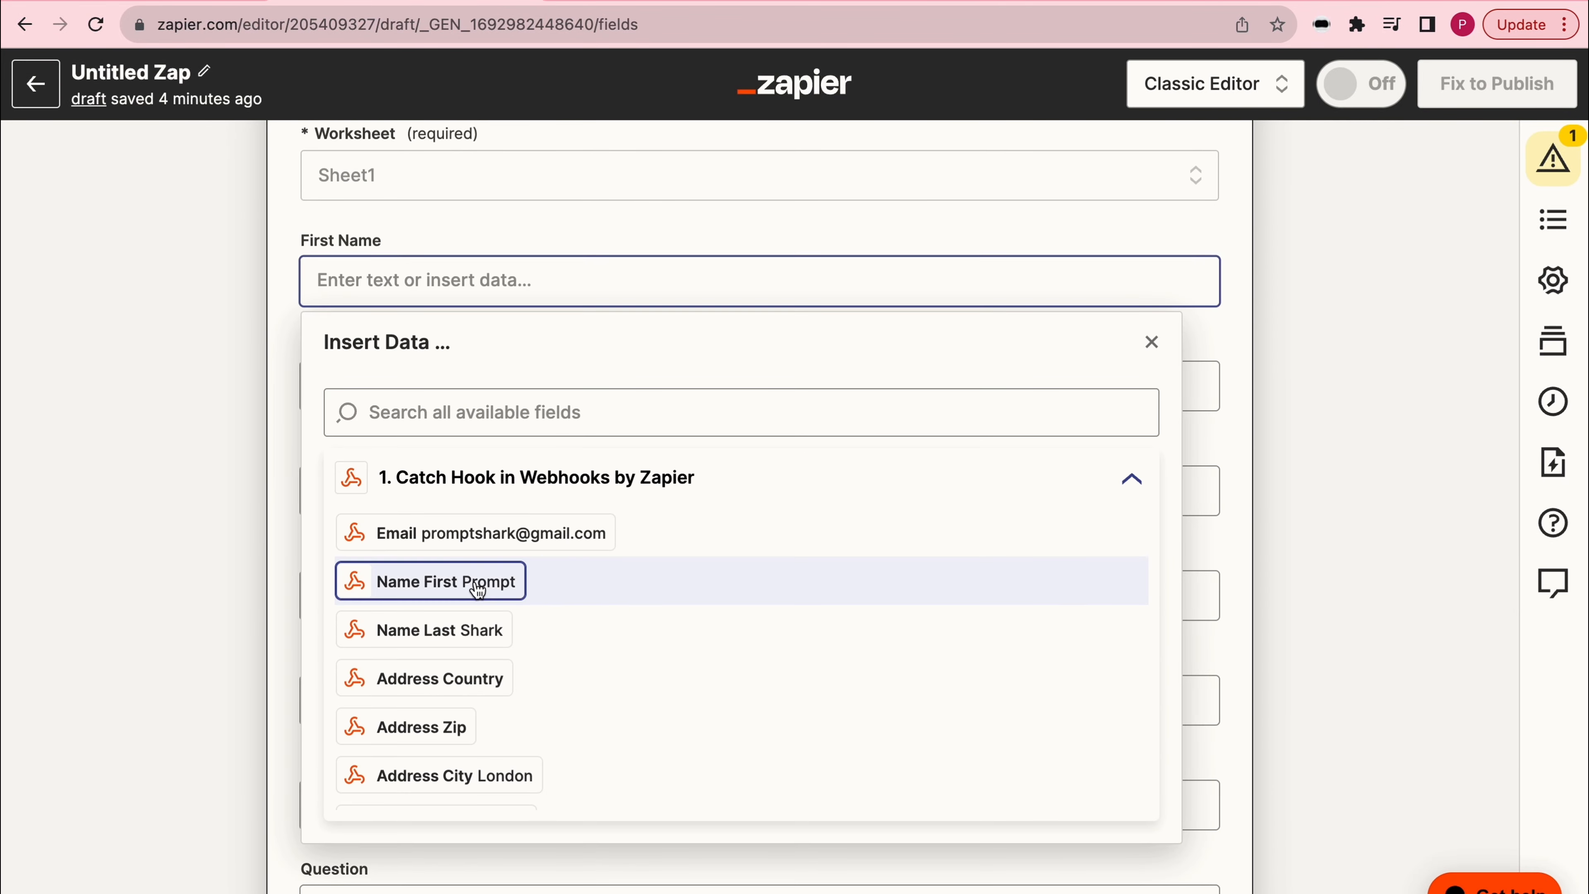
left_click(475, 583)
left_click(426, 391)
left_click(463, 724)
- Map Address_Street, Address_Number and Address_City to the webhook's Address Street, Address Number and Address City data
left_click(466, 495)
scroll(528, 803, "down", 5)
scroll(529, 802, "down", 2)
left_click(488, 841)
left_click(476, 491)
scroll(488, 814, "down", 5)
left_click(489, 883)
left_click(494, 595)
scroll(499, 736, "down", 3)
left_click(453, 870)
left_click(241, 621)
- Map the Email and Question columns to the webhook's Email and Question data
left_click(488, 481)
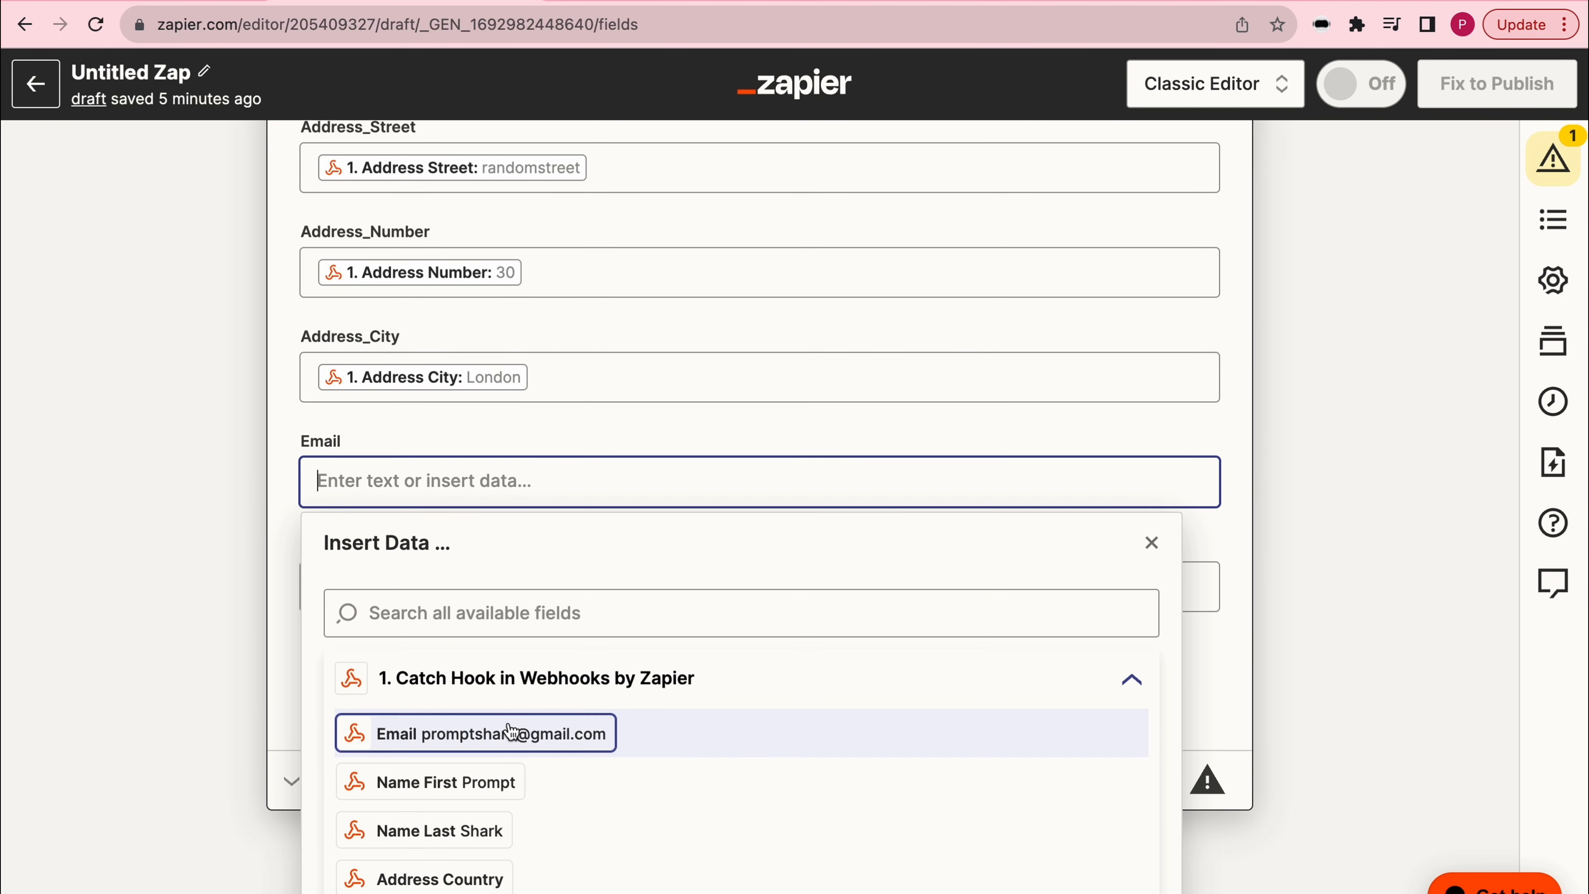
left_click(511, 733)
left_click(513, 586)
scroll(501, 832, "down", 2)
scroll(206, 834, "down", 3)
scroll(206, 834, "down", 2)
left_click(432, 842)
left_click(221, 495)
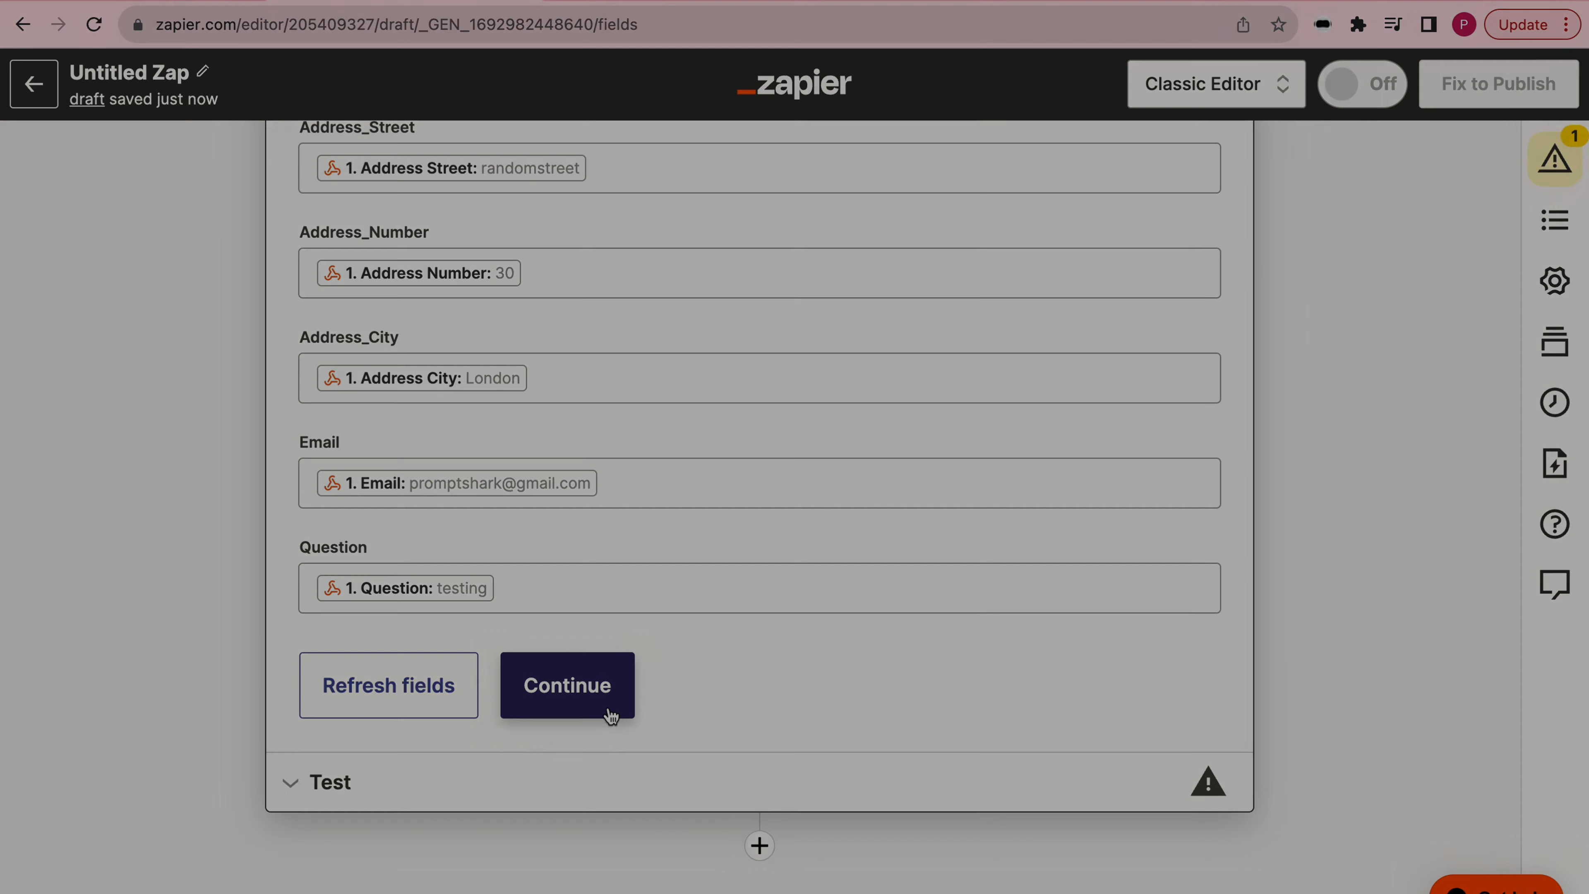
- Continue to the action's test and send a test spreadsheet row to Google Sheets
left_click(610, 716)
left_click(577, 845)
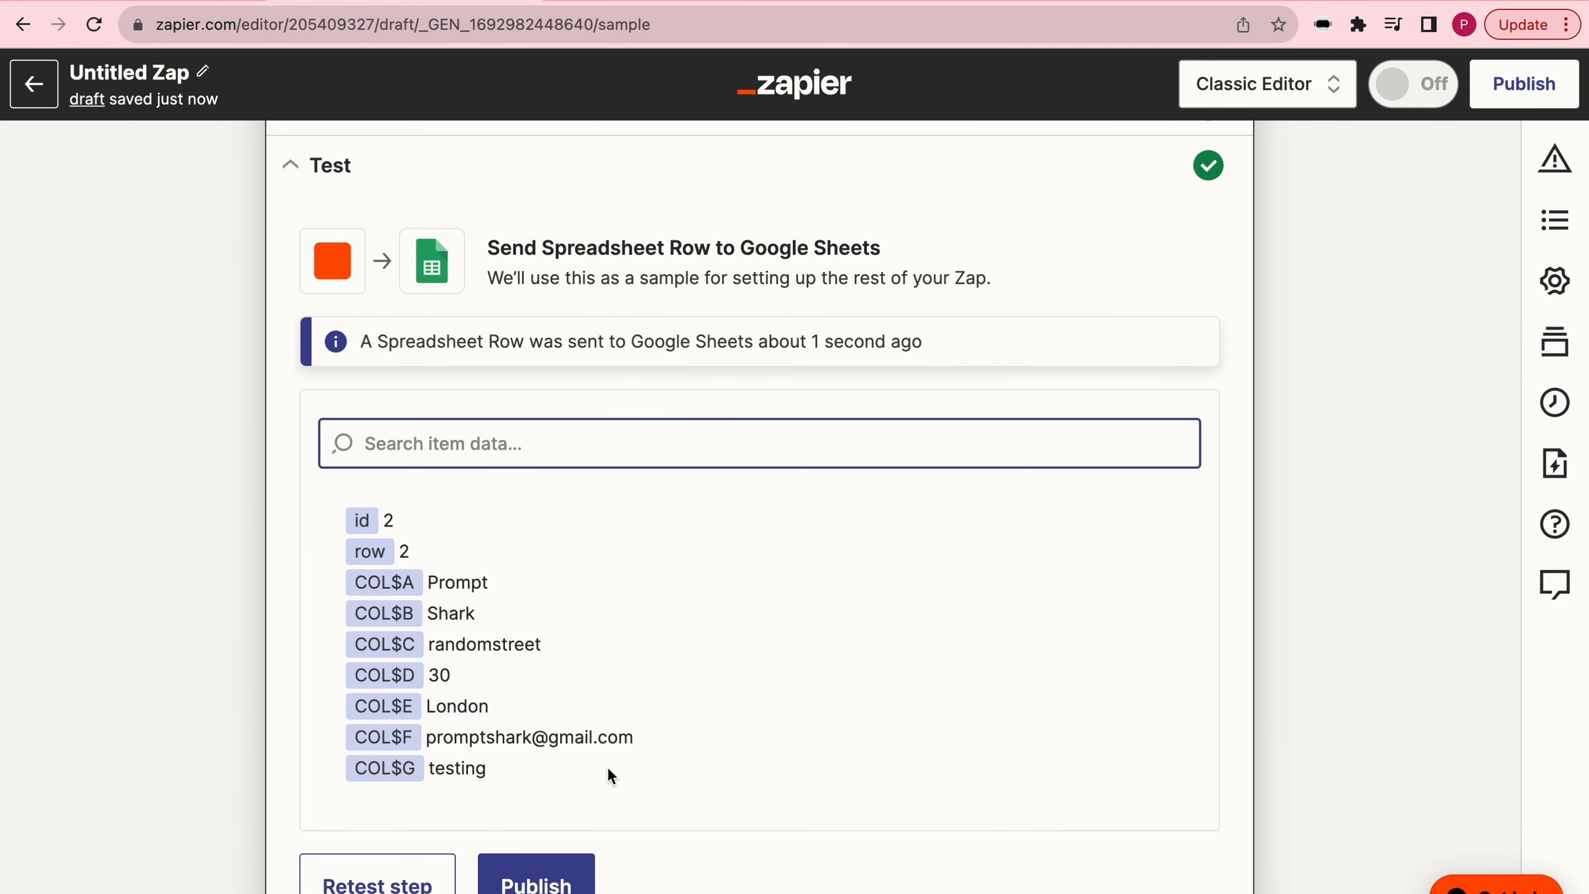
- Check the test row in the Google Sheets spreadsheet and publish the Zap
left_click(663, 5)
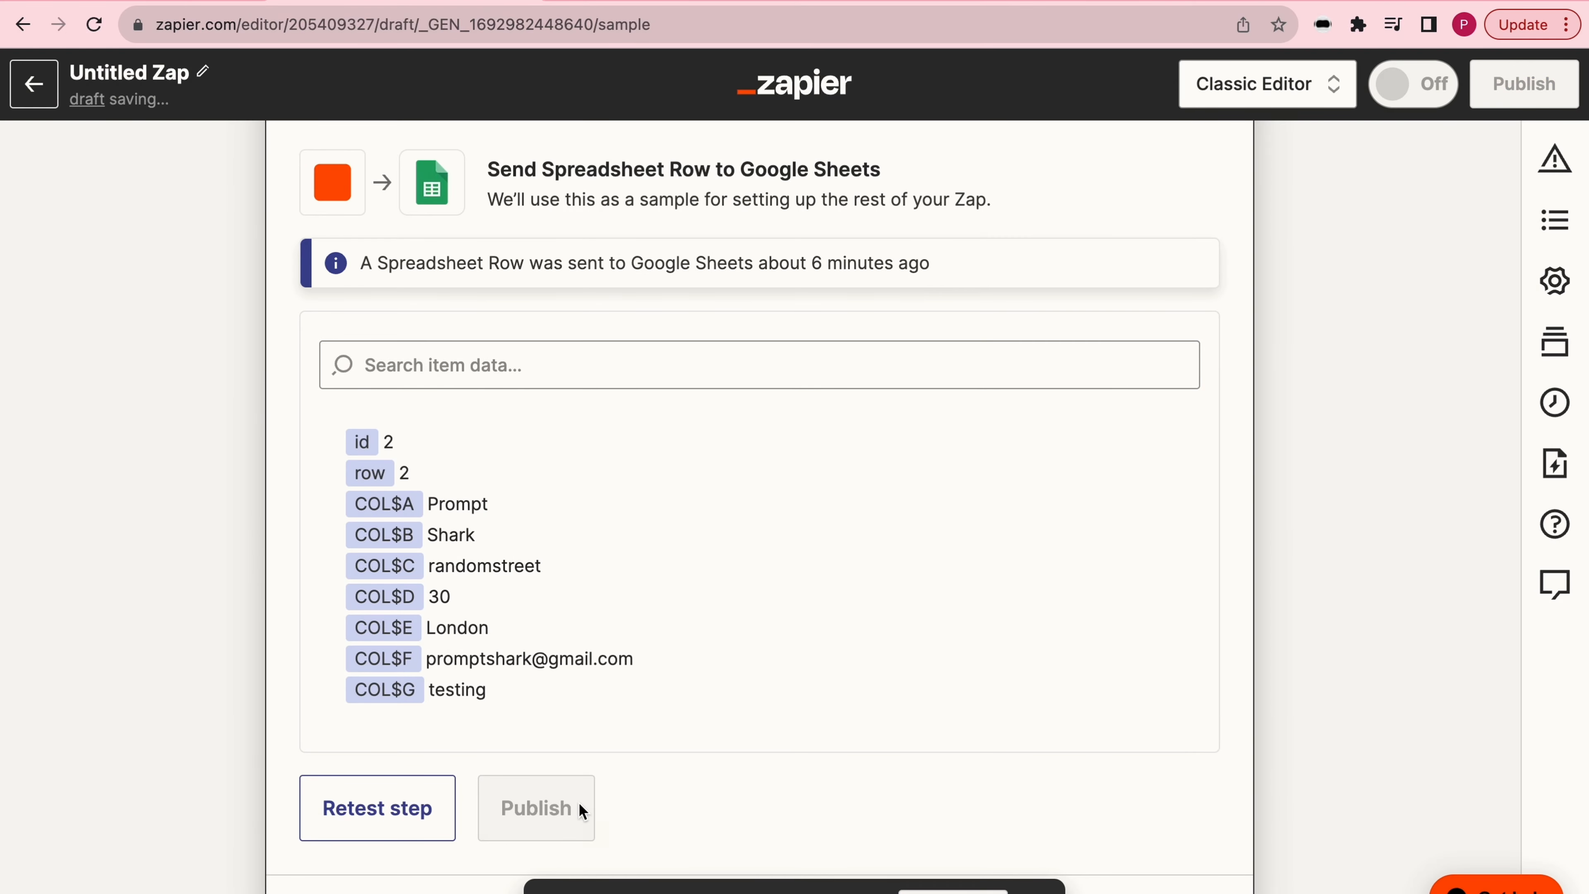
left_click(582, 810)
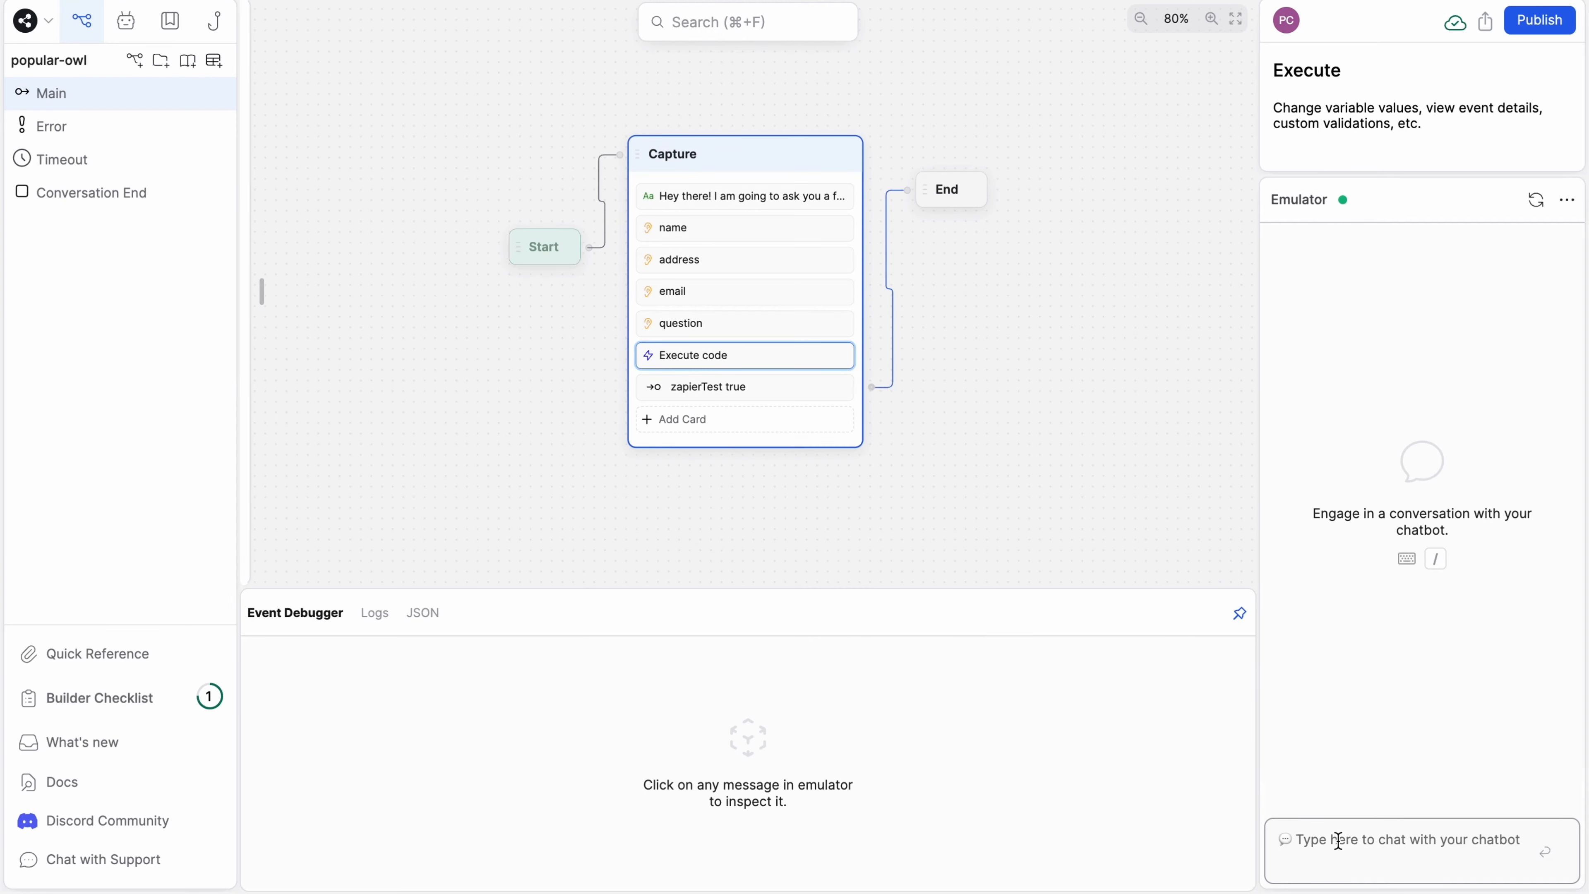
- In the Botpress emulator, start a test conversation with "hey" and answer the name question with the customer's full name
left_click(1338, 841)
type("hey")
key("Return")
type("Prompt Shark")
key("Return")
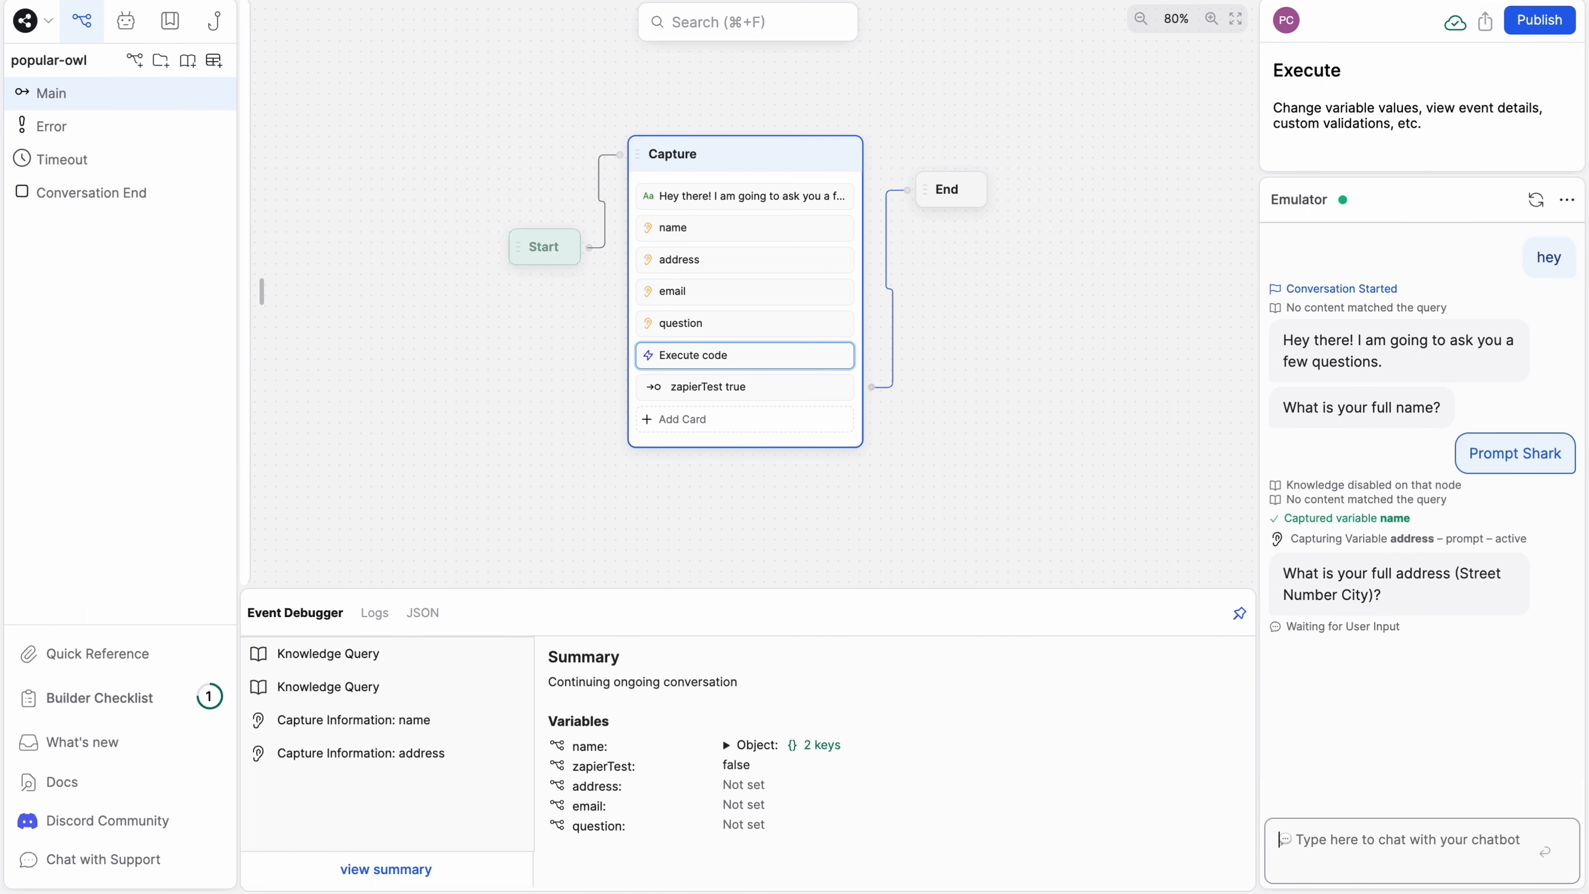
- Answer the chatbot's address question with a full street, number and city, and its email question with the customer's email address
type("randomstreet 44 L")
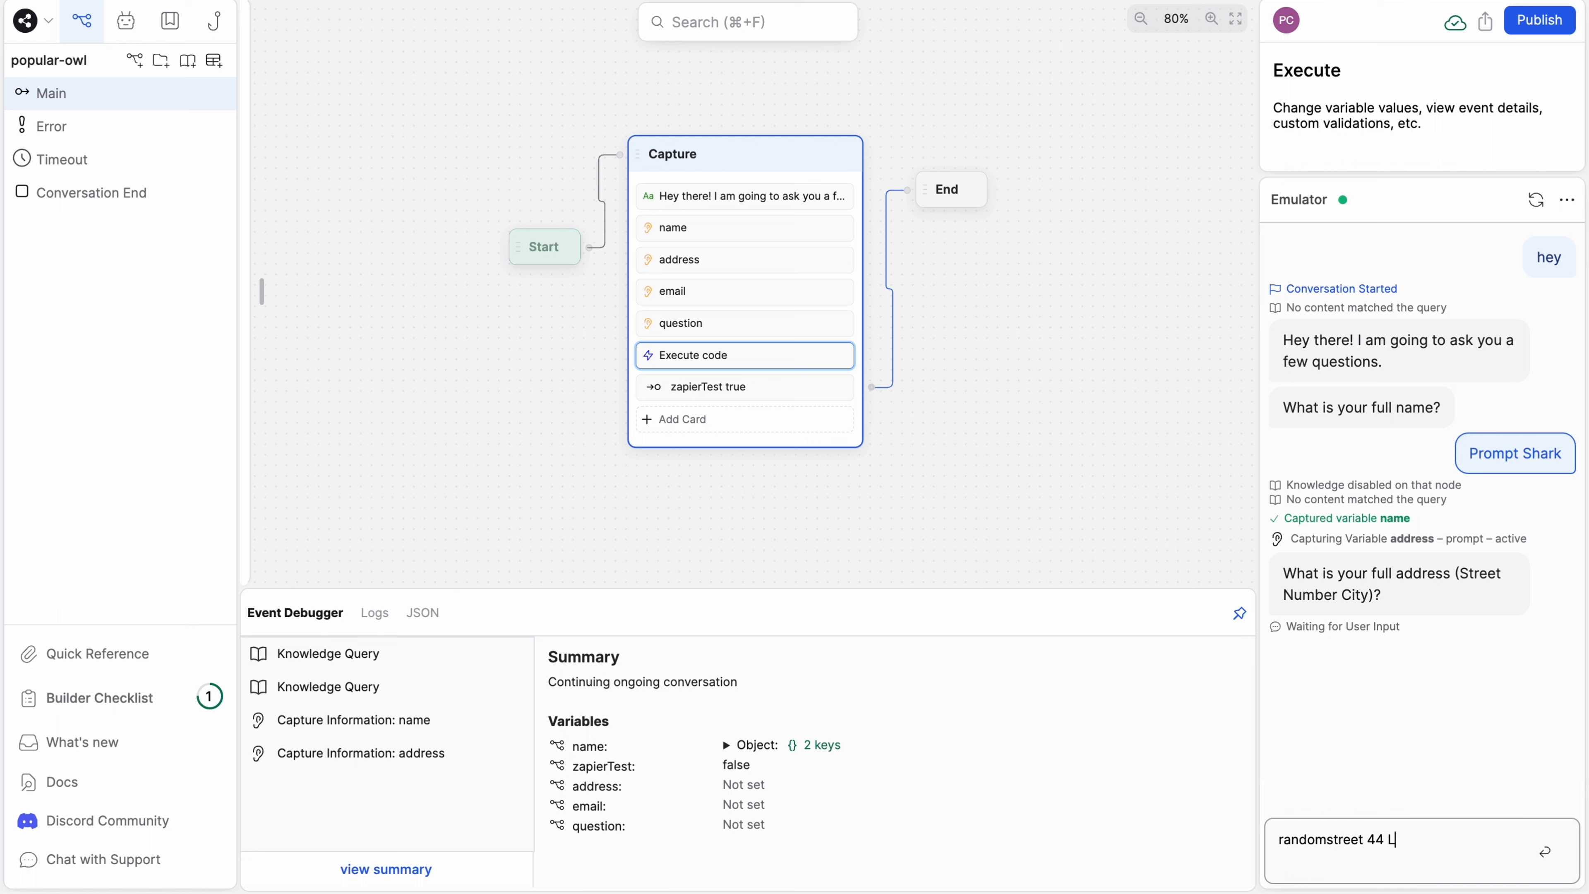
type("ondon")
key("Return")
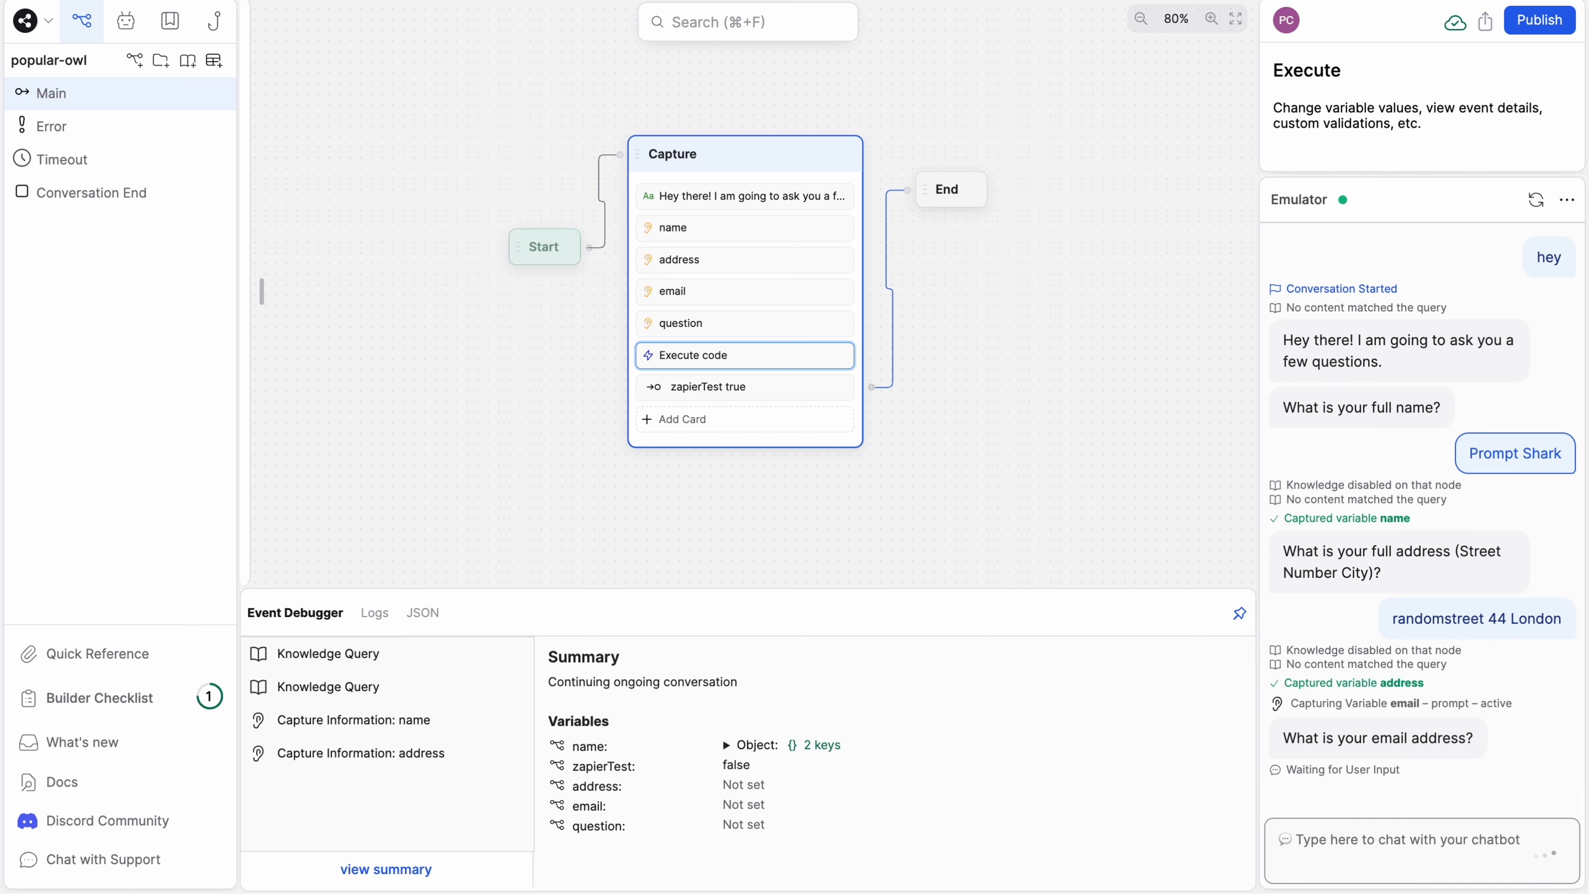
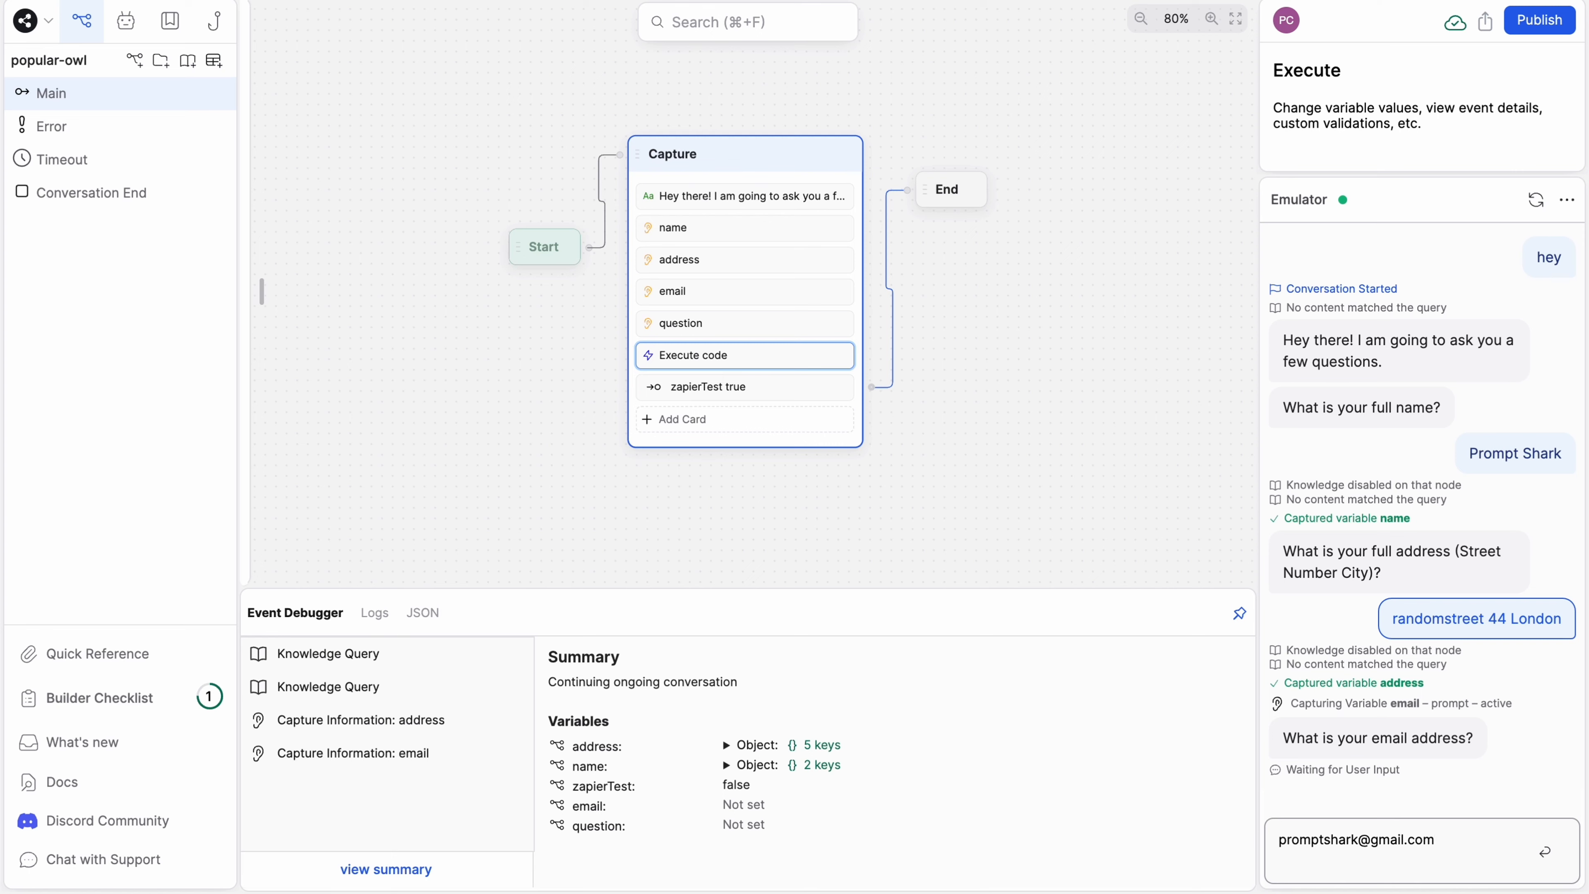
key("Return")
- Answer the chatbot's question about the reason for the visit with "just testing"
type("just t")
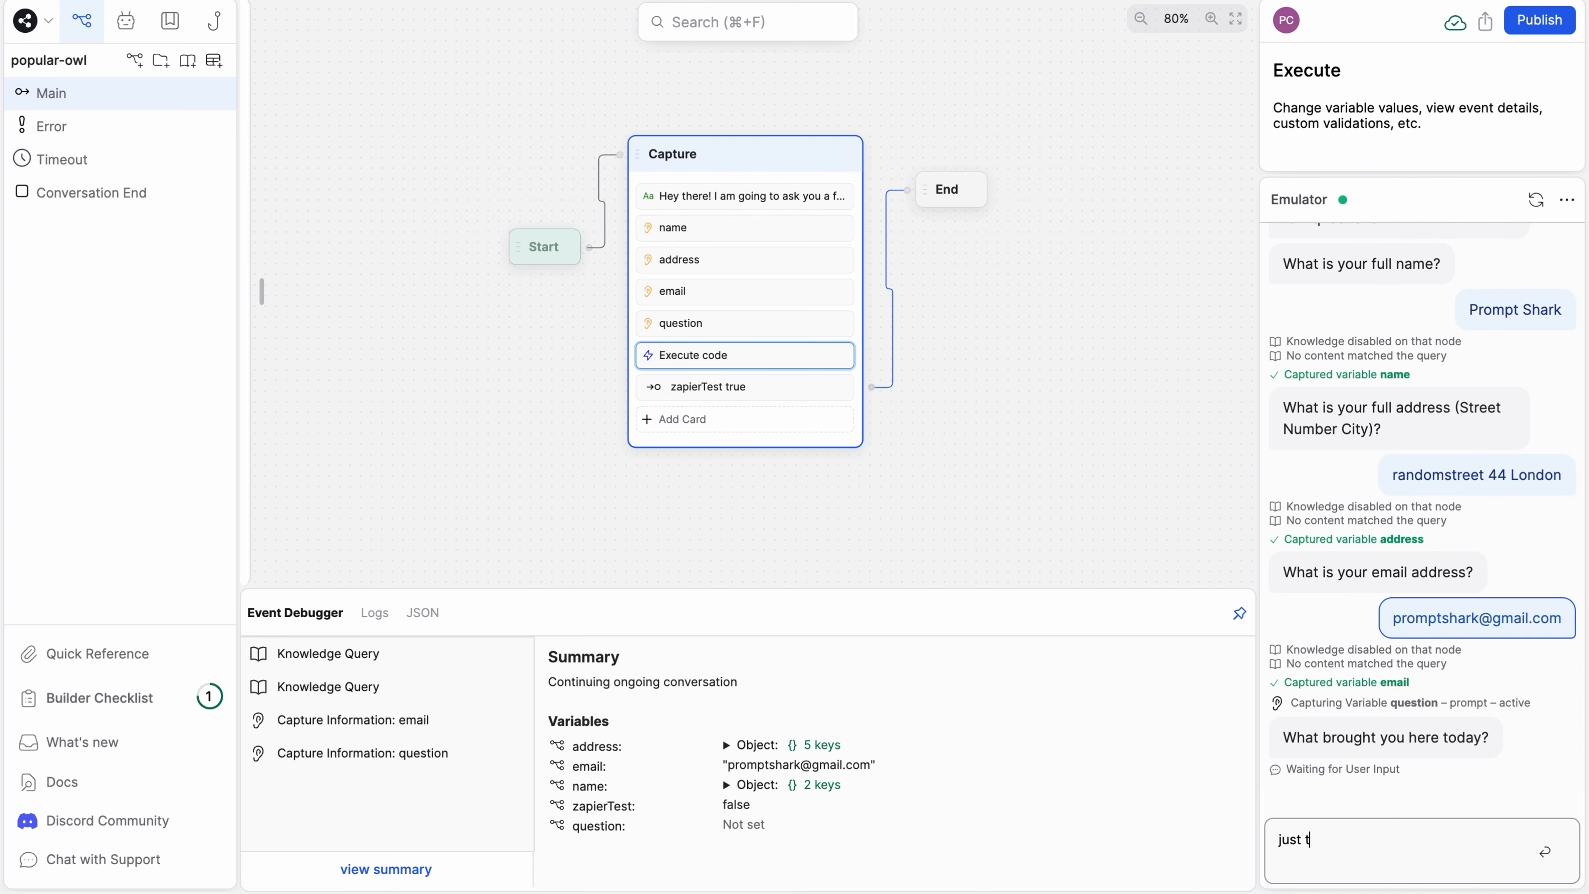
type("esting")
key("Return")
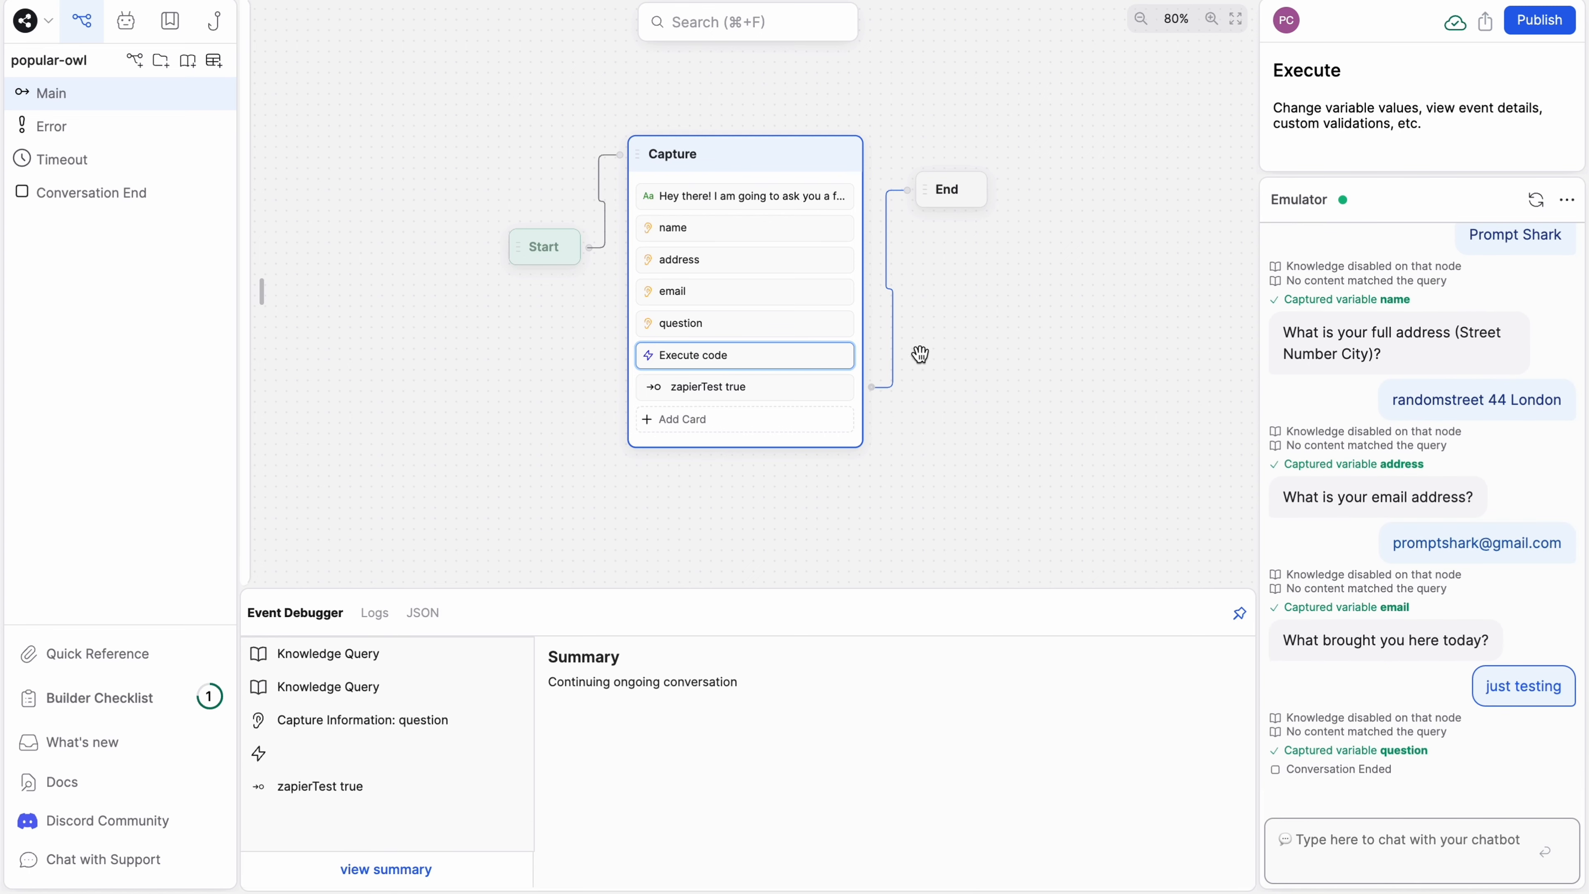